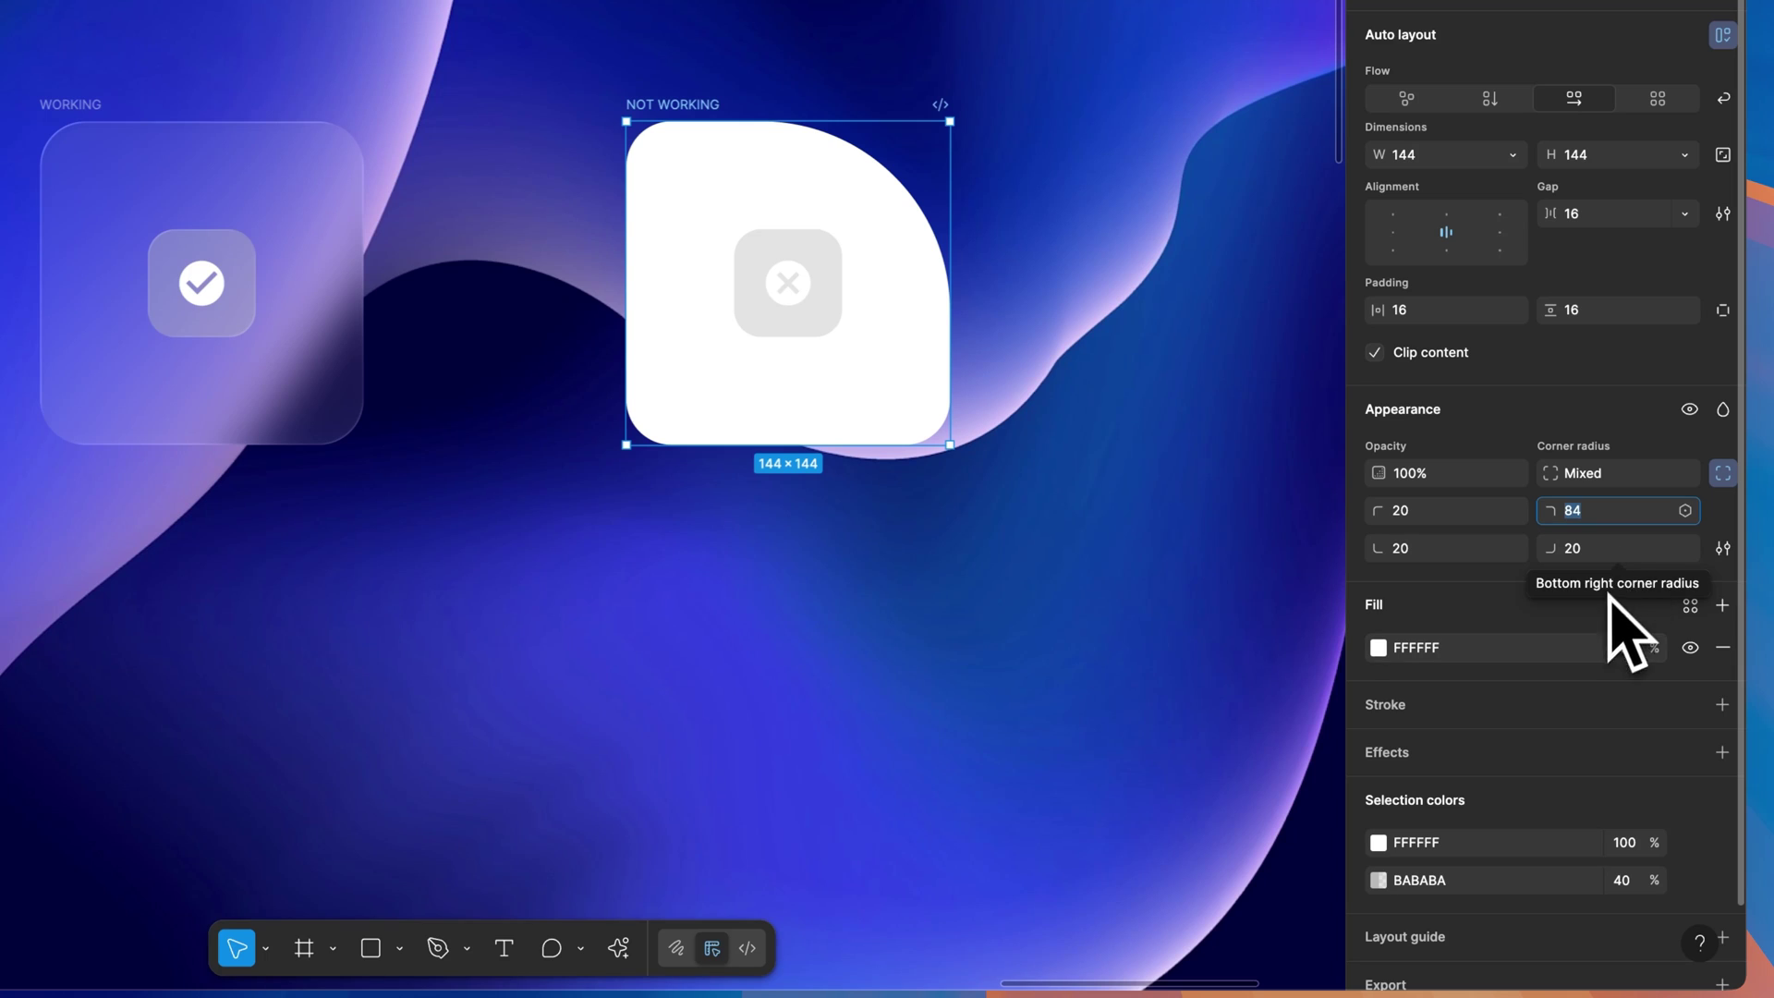
# Add a drop shadow effect to the NOT WORKING card
pyautogui.click(1722, 751)
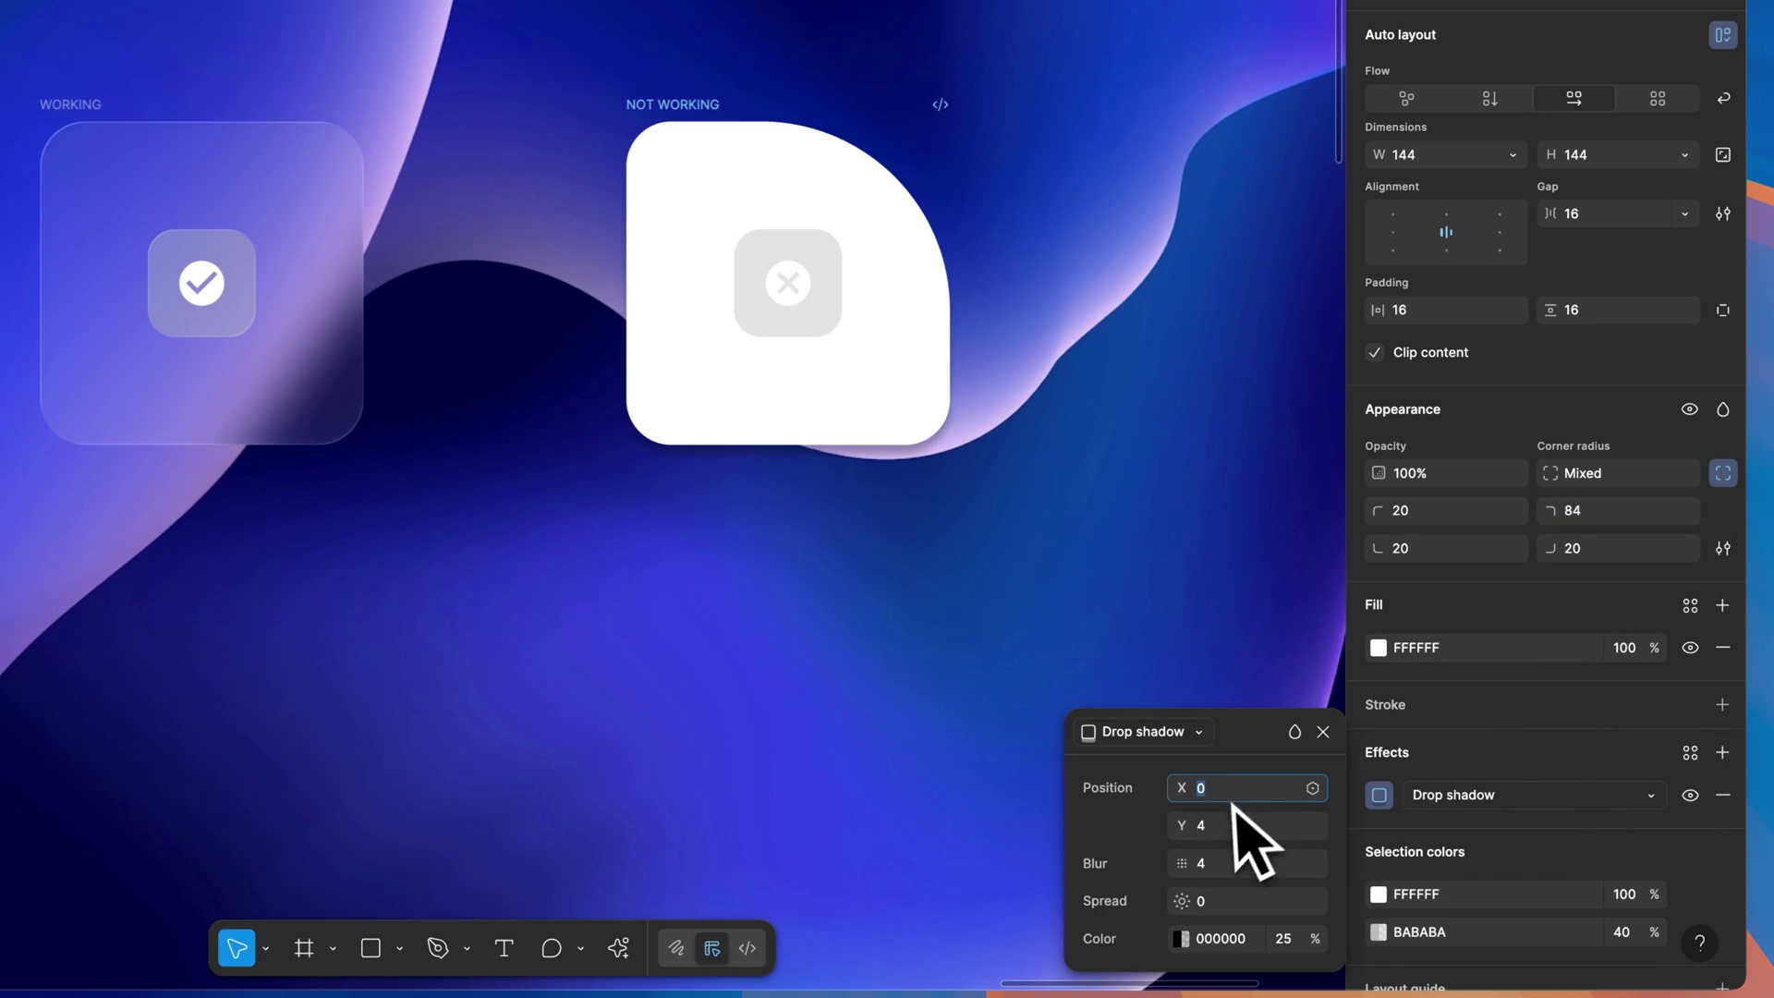
pyautogui.click(1162, 730)
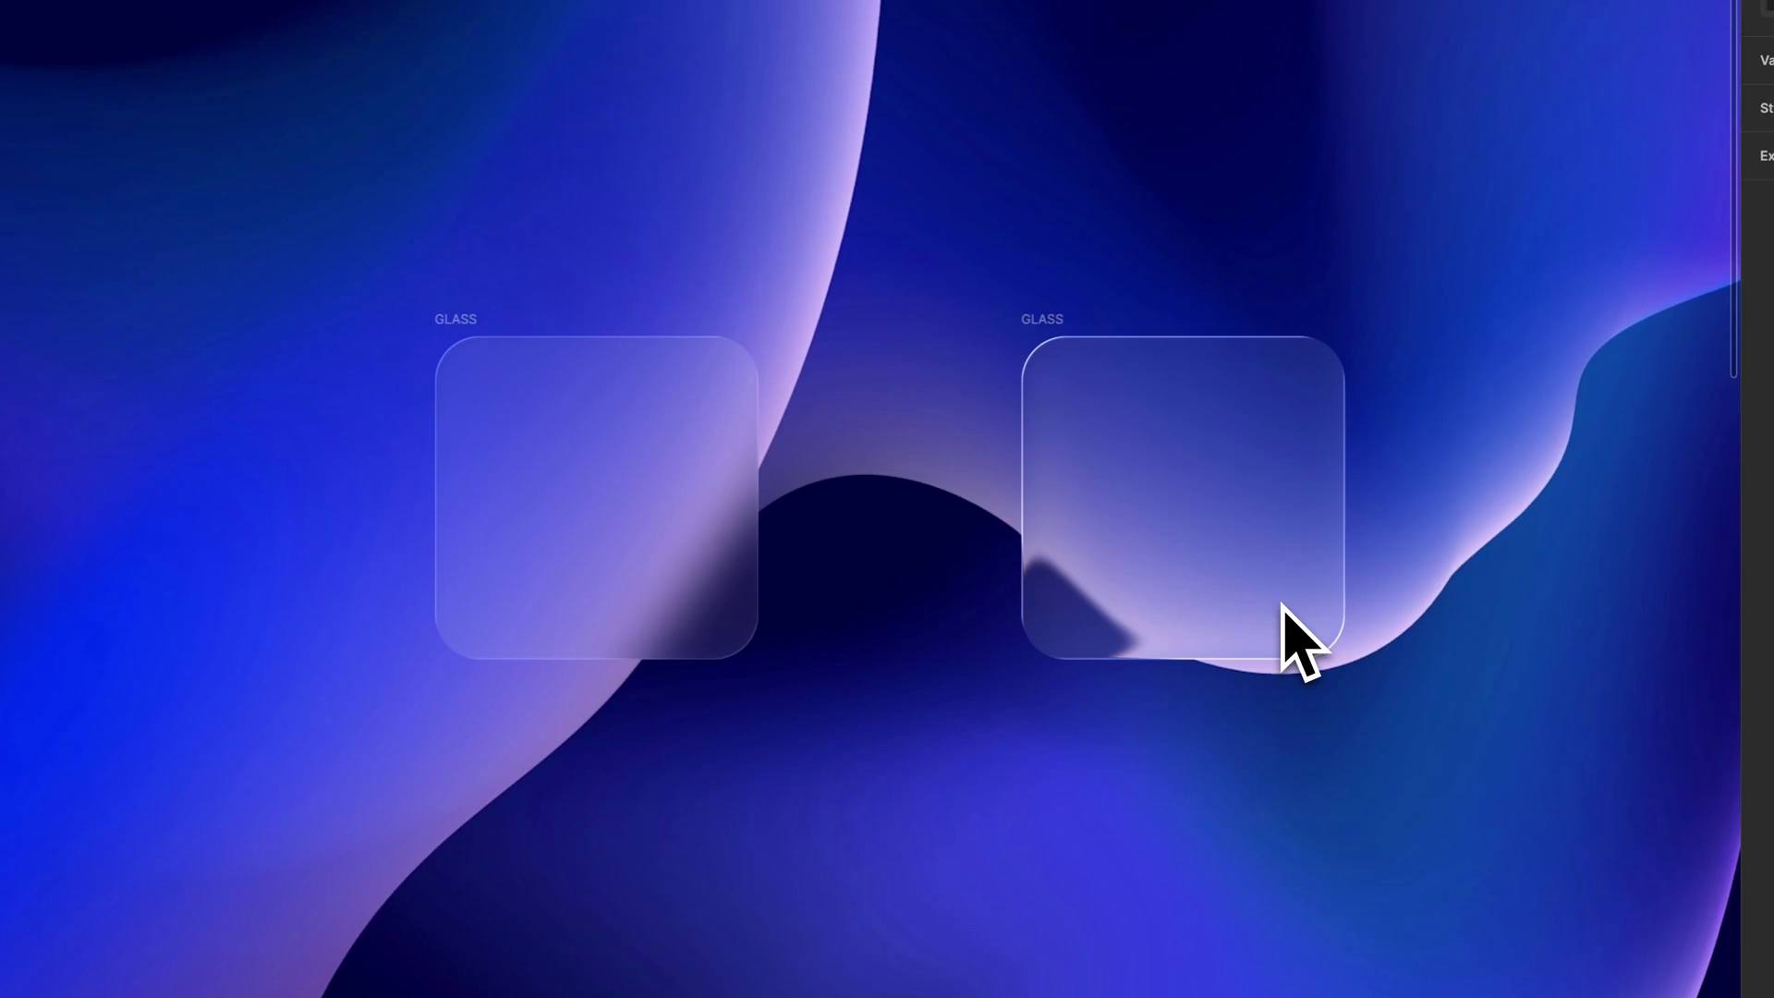
# Move the right GLASS card down-left and set its export format to SVG
pyautogui.moveTo(1287, 633); pyautogui.dragTo(892, 735)
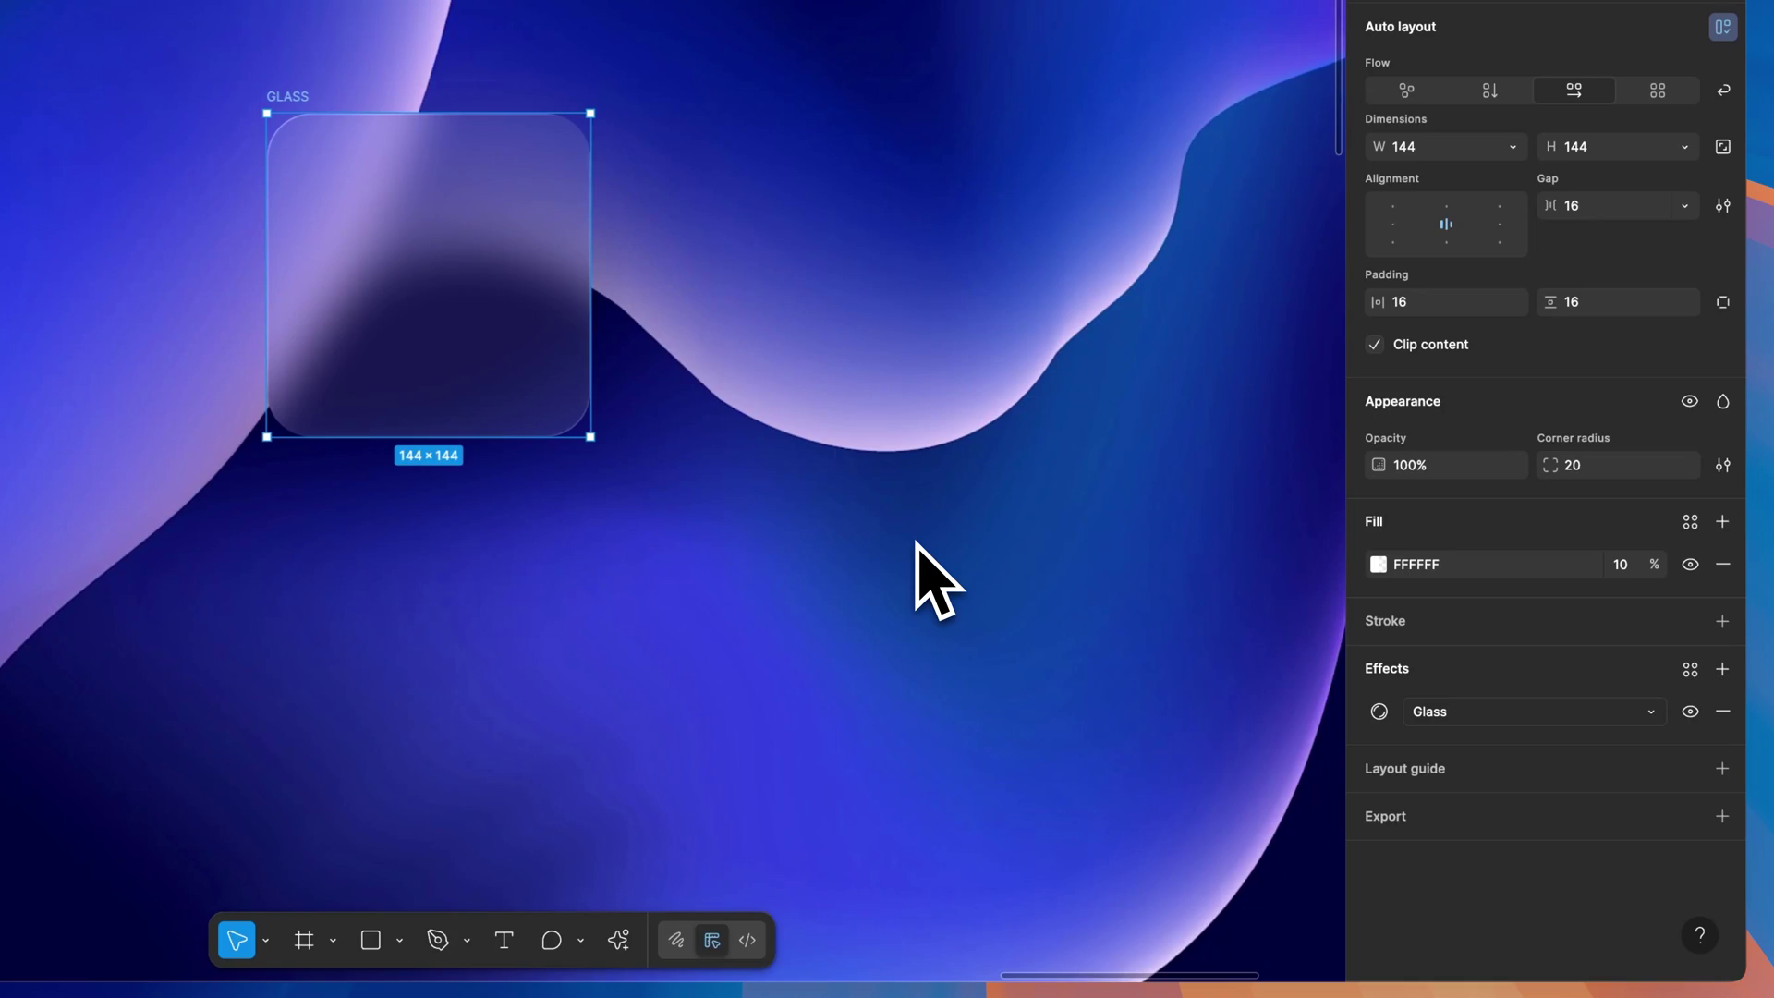
pyautogui.click(1722, 816)
pyautogui.scroll(-1, 1654, 841)
pyautogui.click(1635, 811)
pyautogui.click(1582, 873)
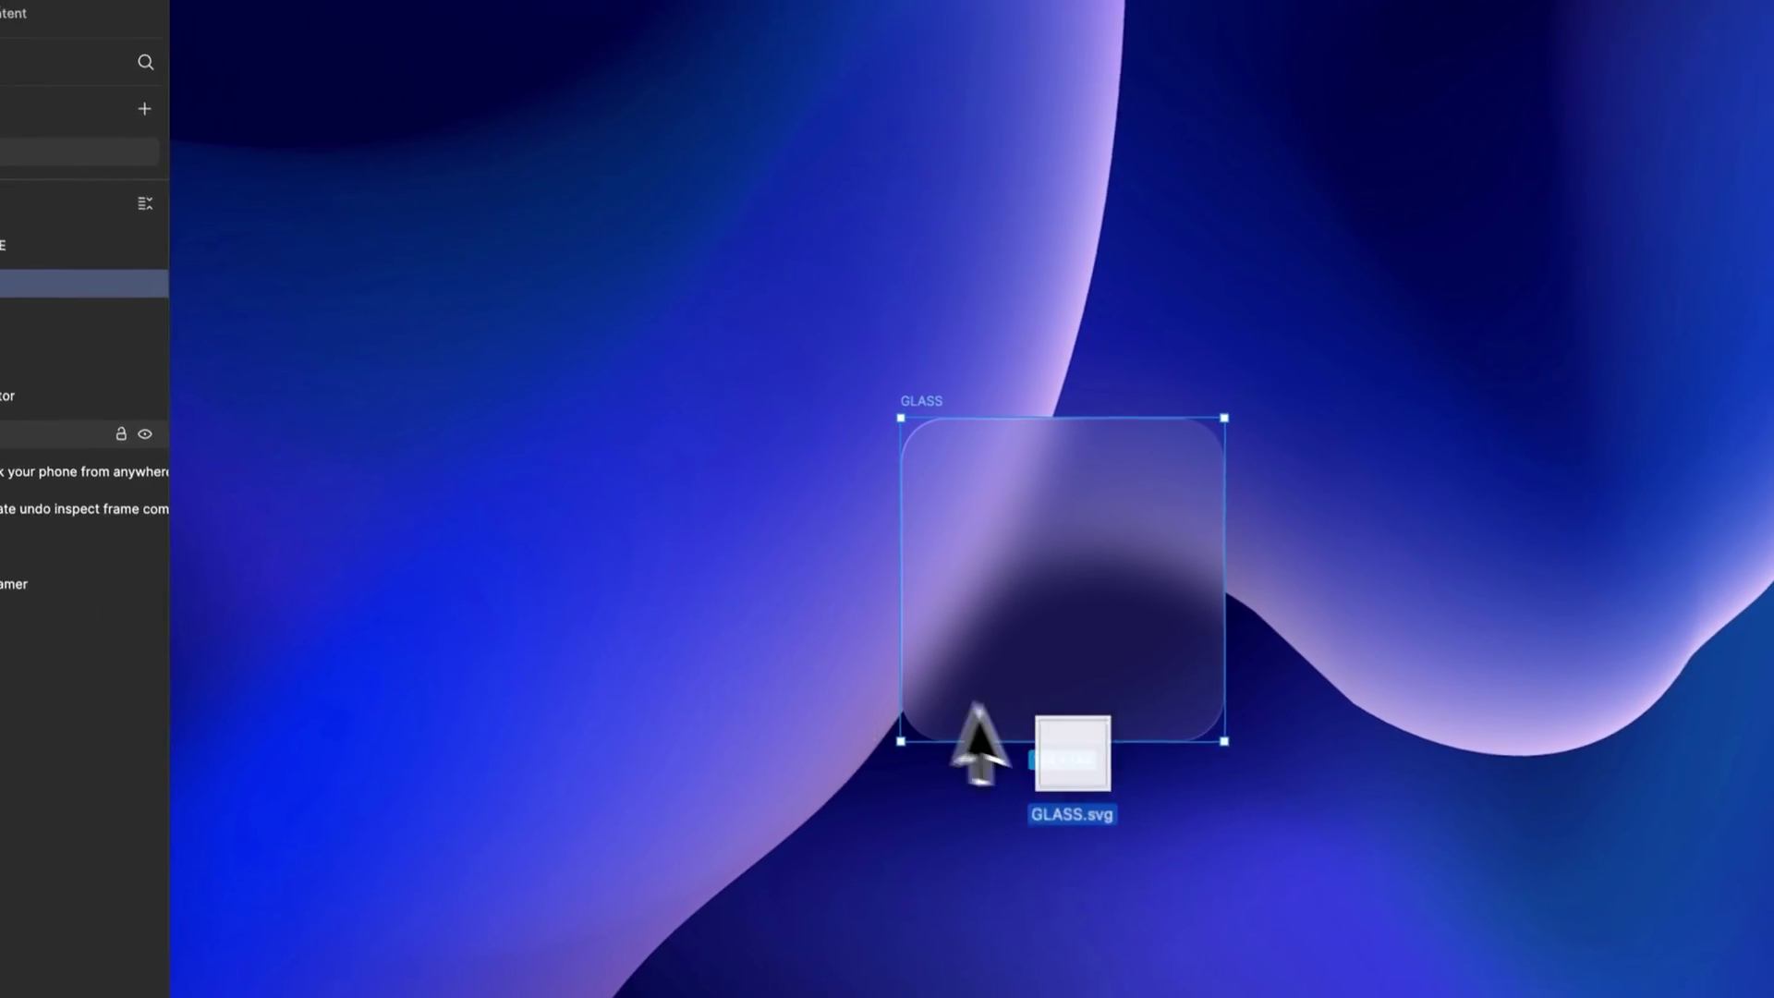
# Place the exported SVG beside the original as the GLASS EXPORT card
pyautogui.moveTo(338, 428); pyautogui.dragTo(1081, 370)
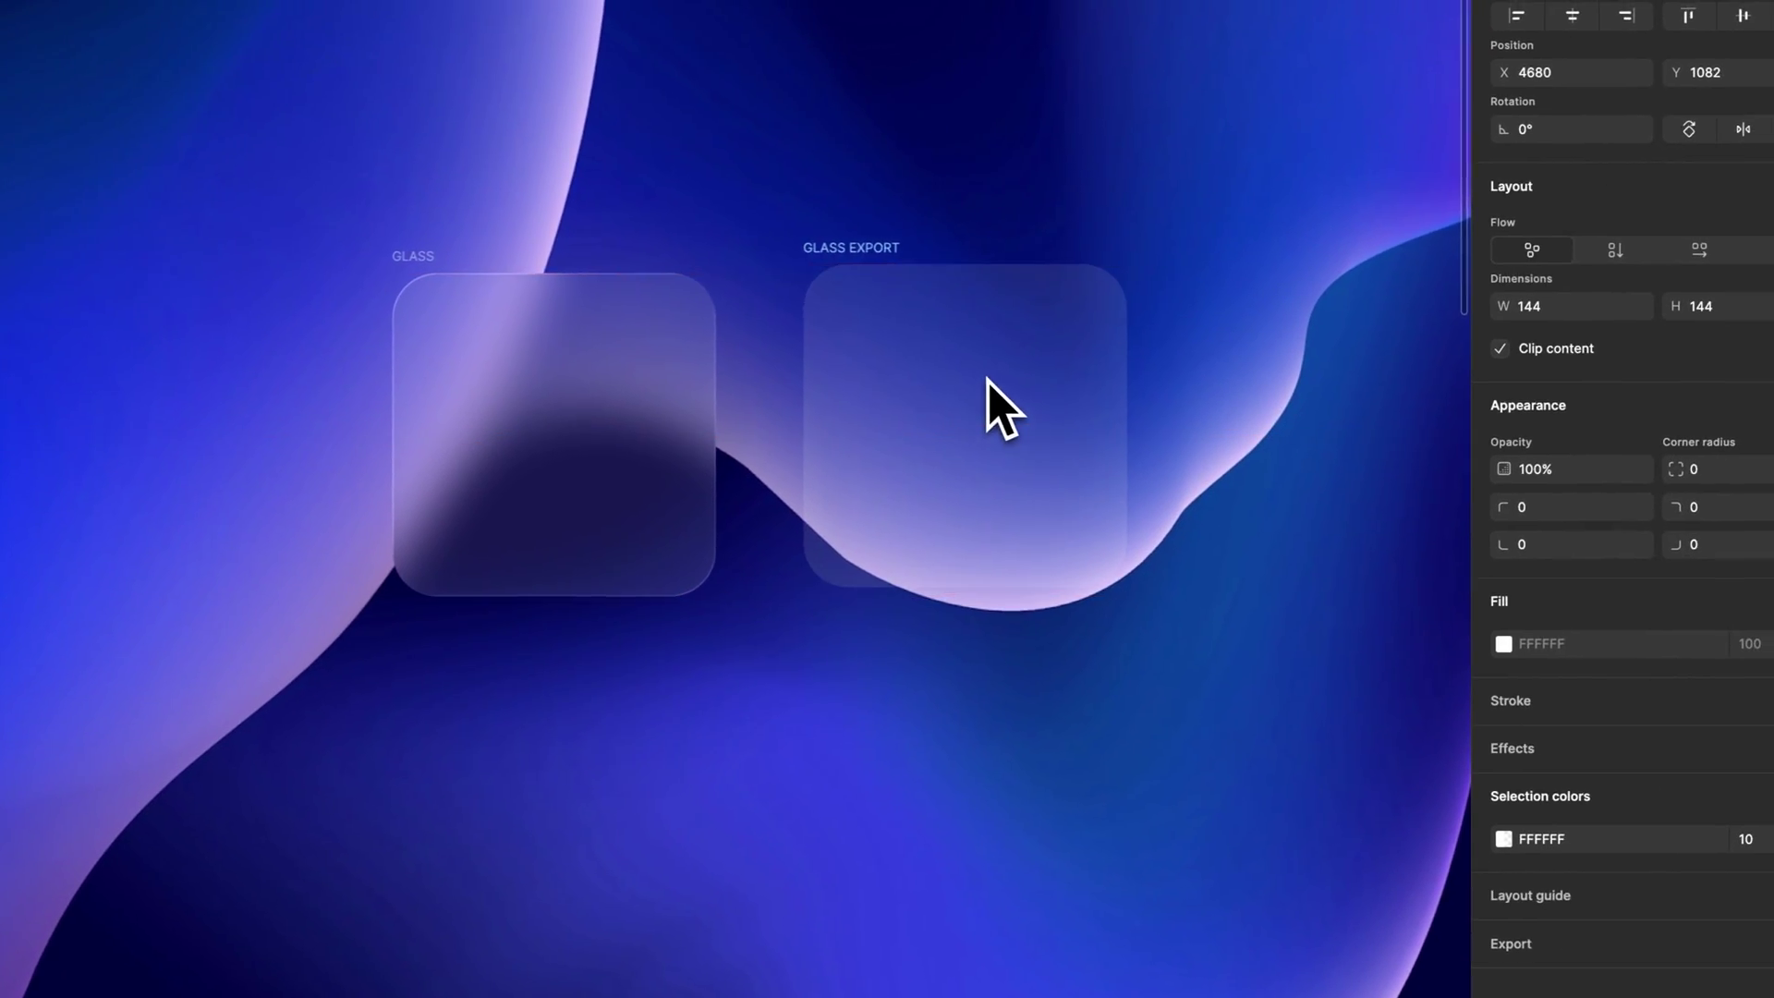
pyautogui.moveTo(987, 379); pyautogui.dragTo(1038, 384)
pyautogui.moveTo(1073, 490); pyautogui.dragTo(1029, 443)
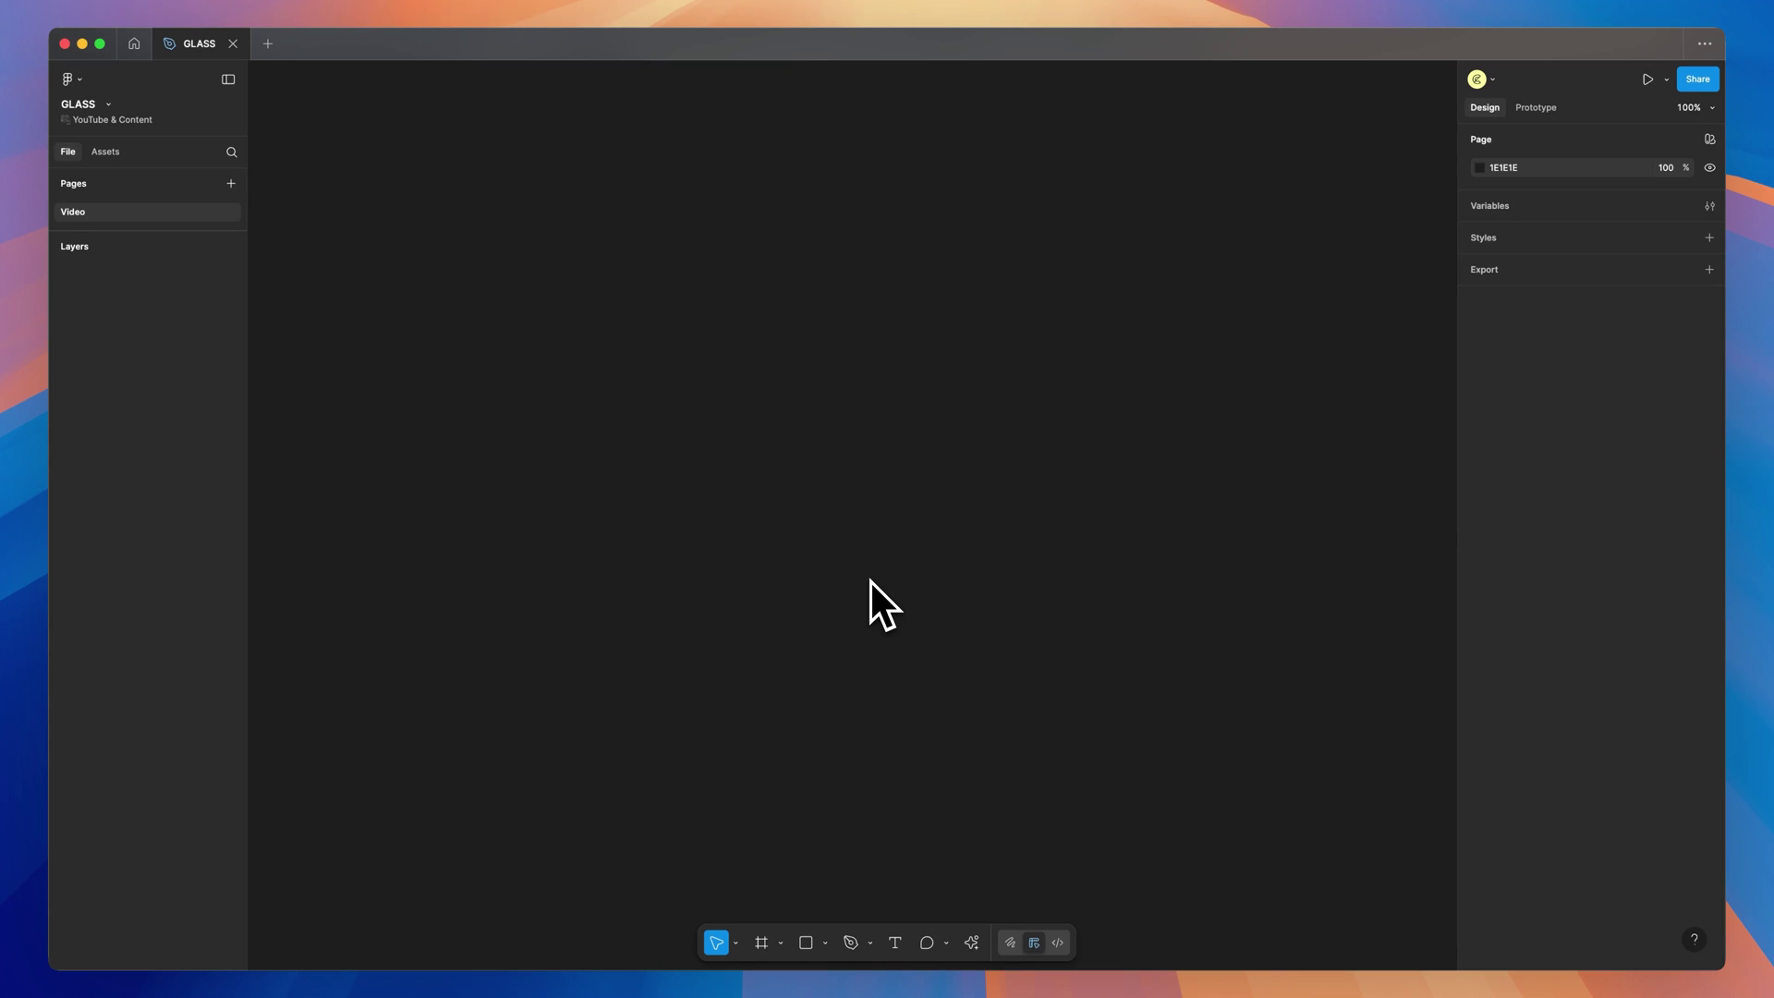
# Draw a 497×447 frame and apply a Glass effect to it
pyautogui.press('f')
pyautogui.moveTo(702, 343); pyautogui.dragTo(1104, 706)
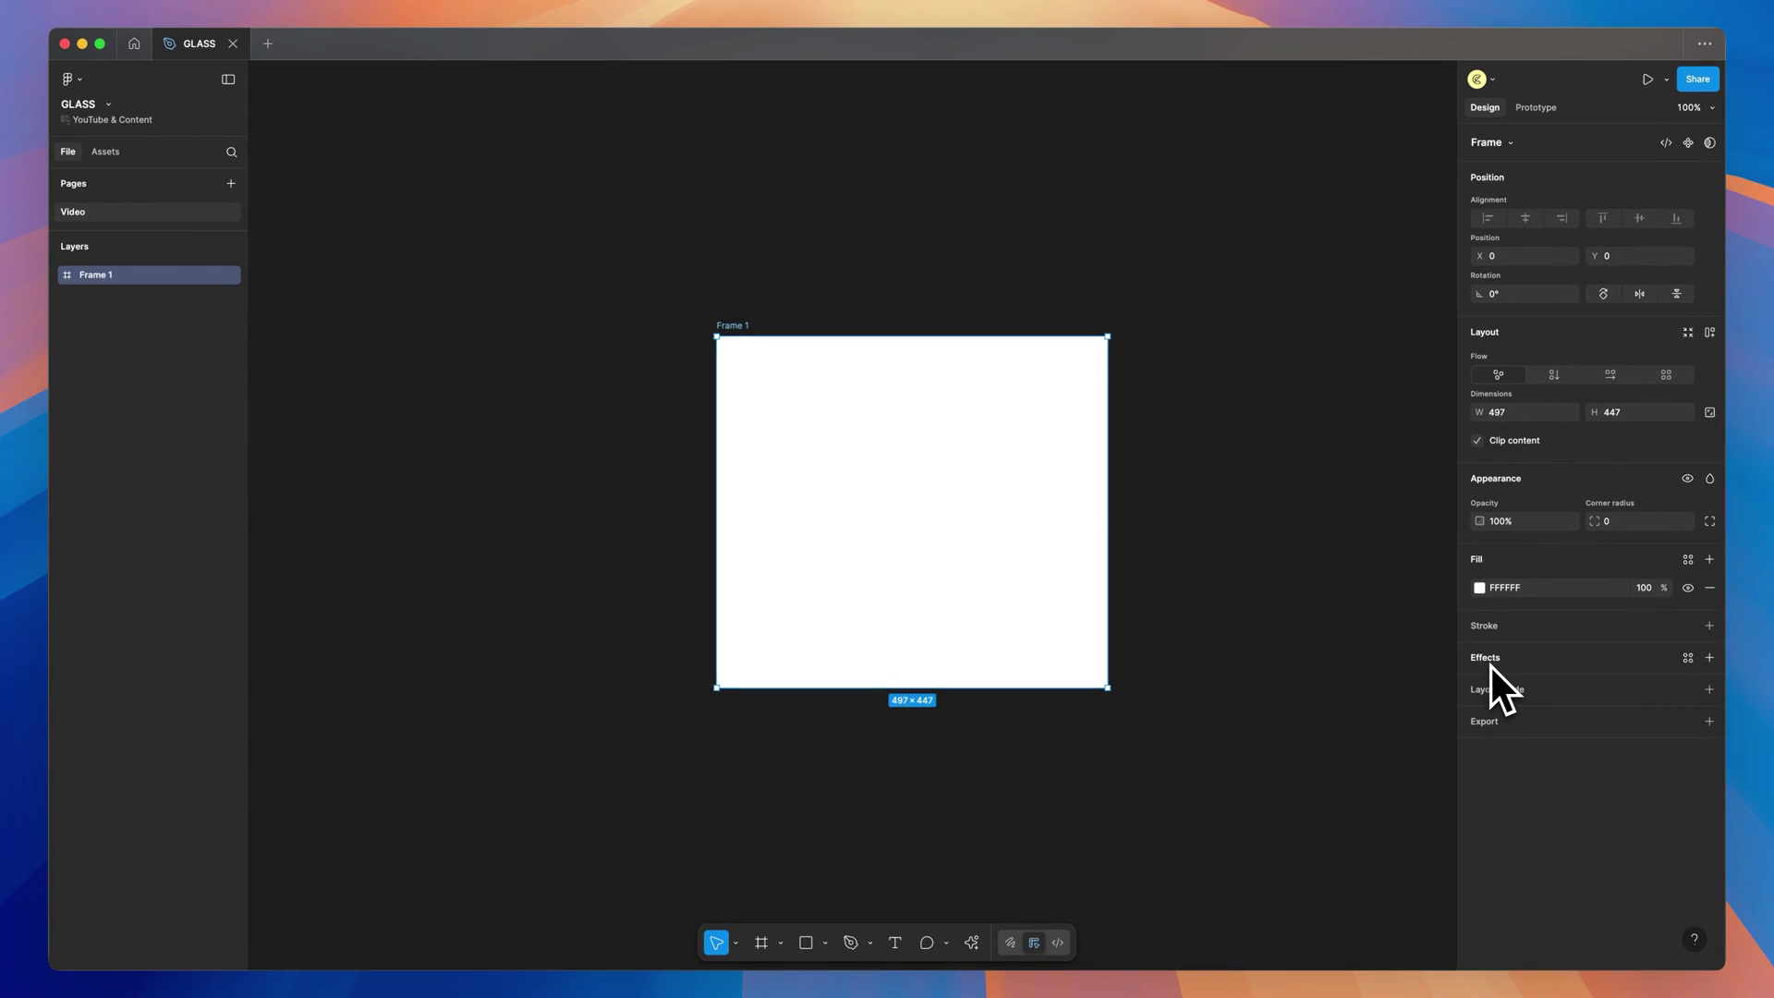
pyautogui.click(1709, 658)
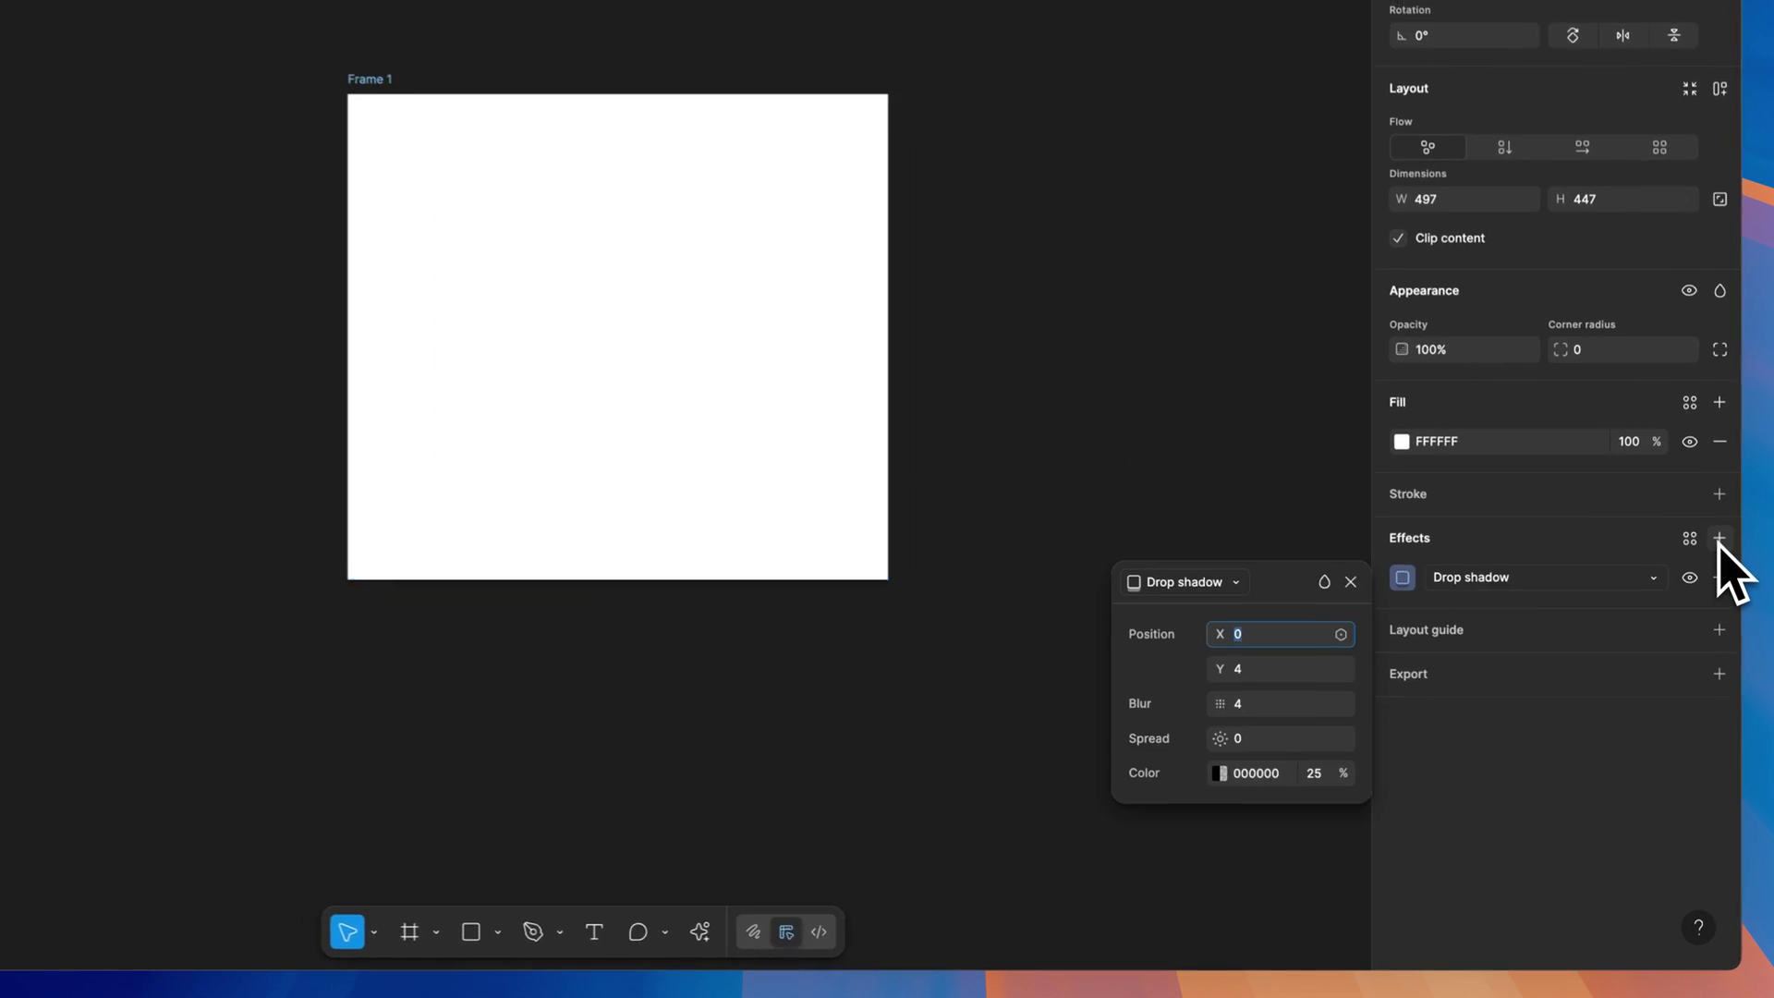
pyautogui.click(1183, 580)
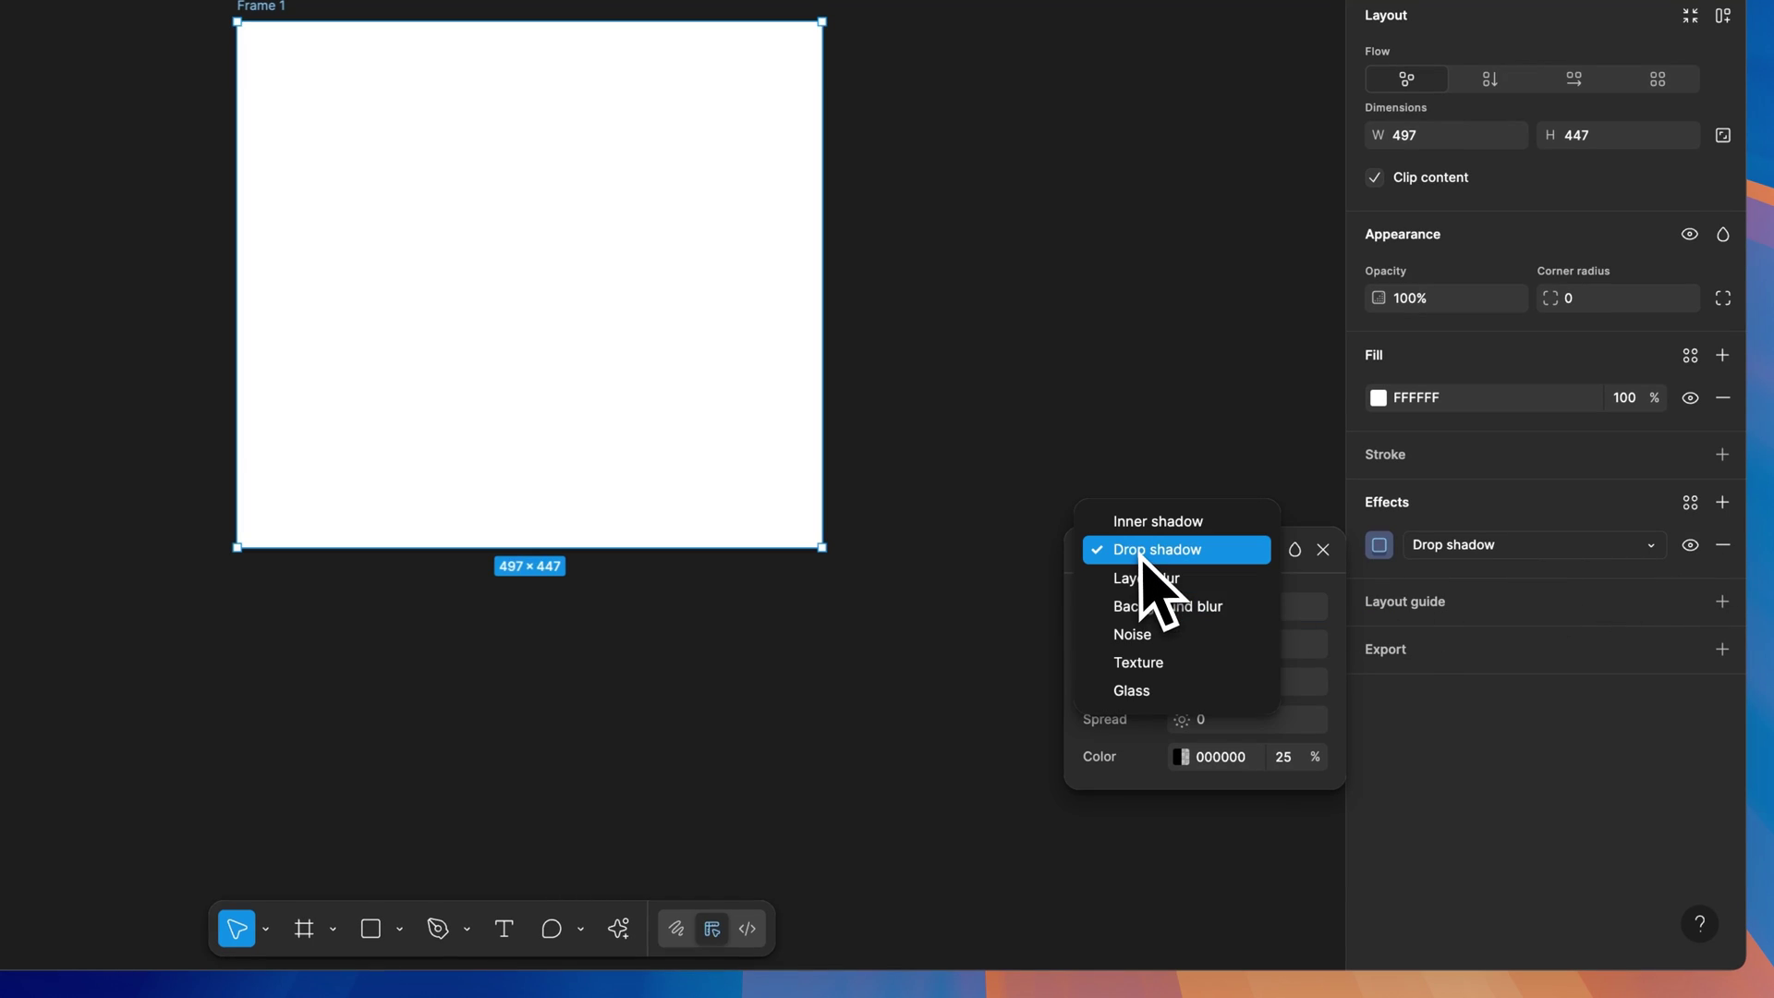
pyautogui.click(1141, 691)
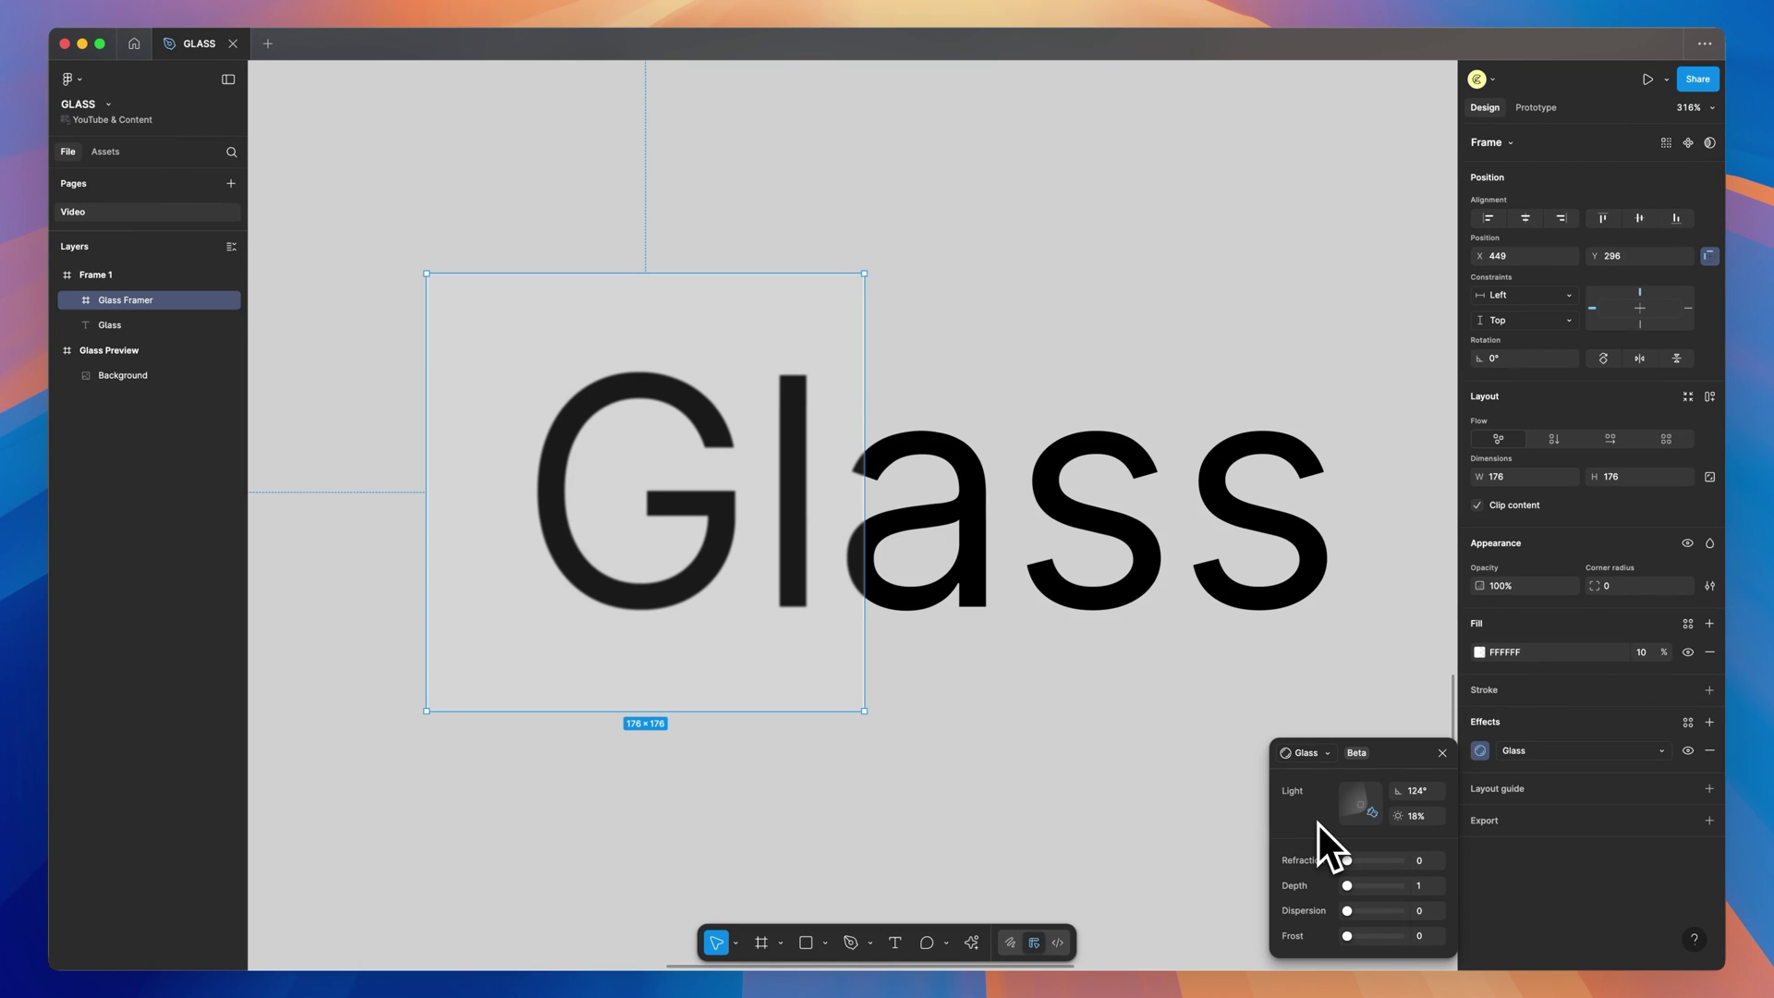
# Set the Glass light angle to -148° with 26% intensity
pyautogui.moveTo(1401, 795); pyautogui.dragTo(1402, 794)
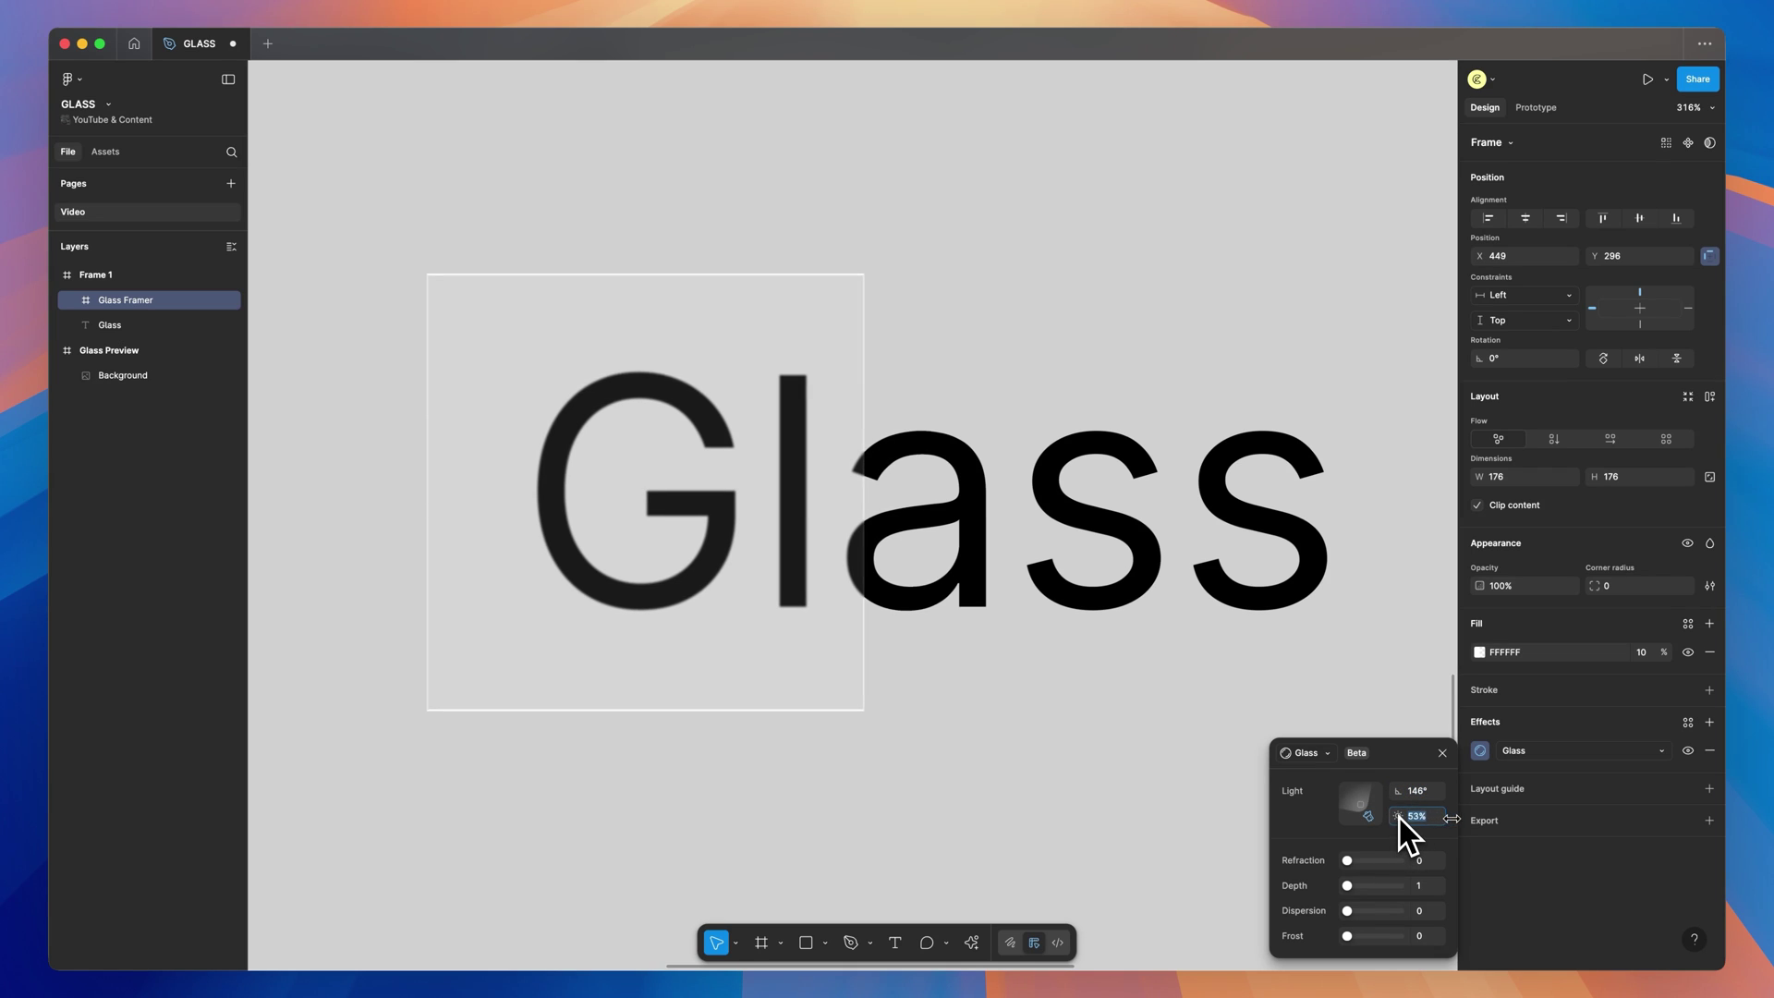
pyautogui.moveTo(1438, 816); pyautogui.dragTo(1396, 796)
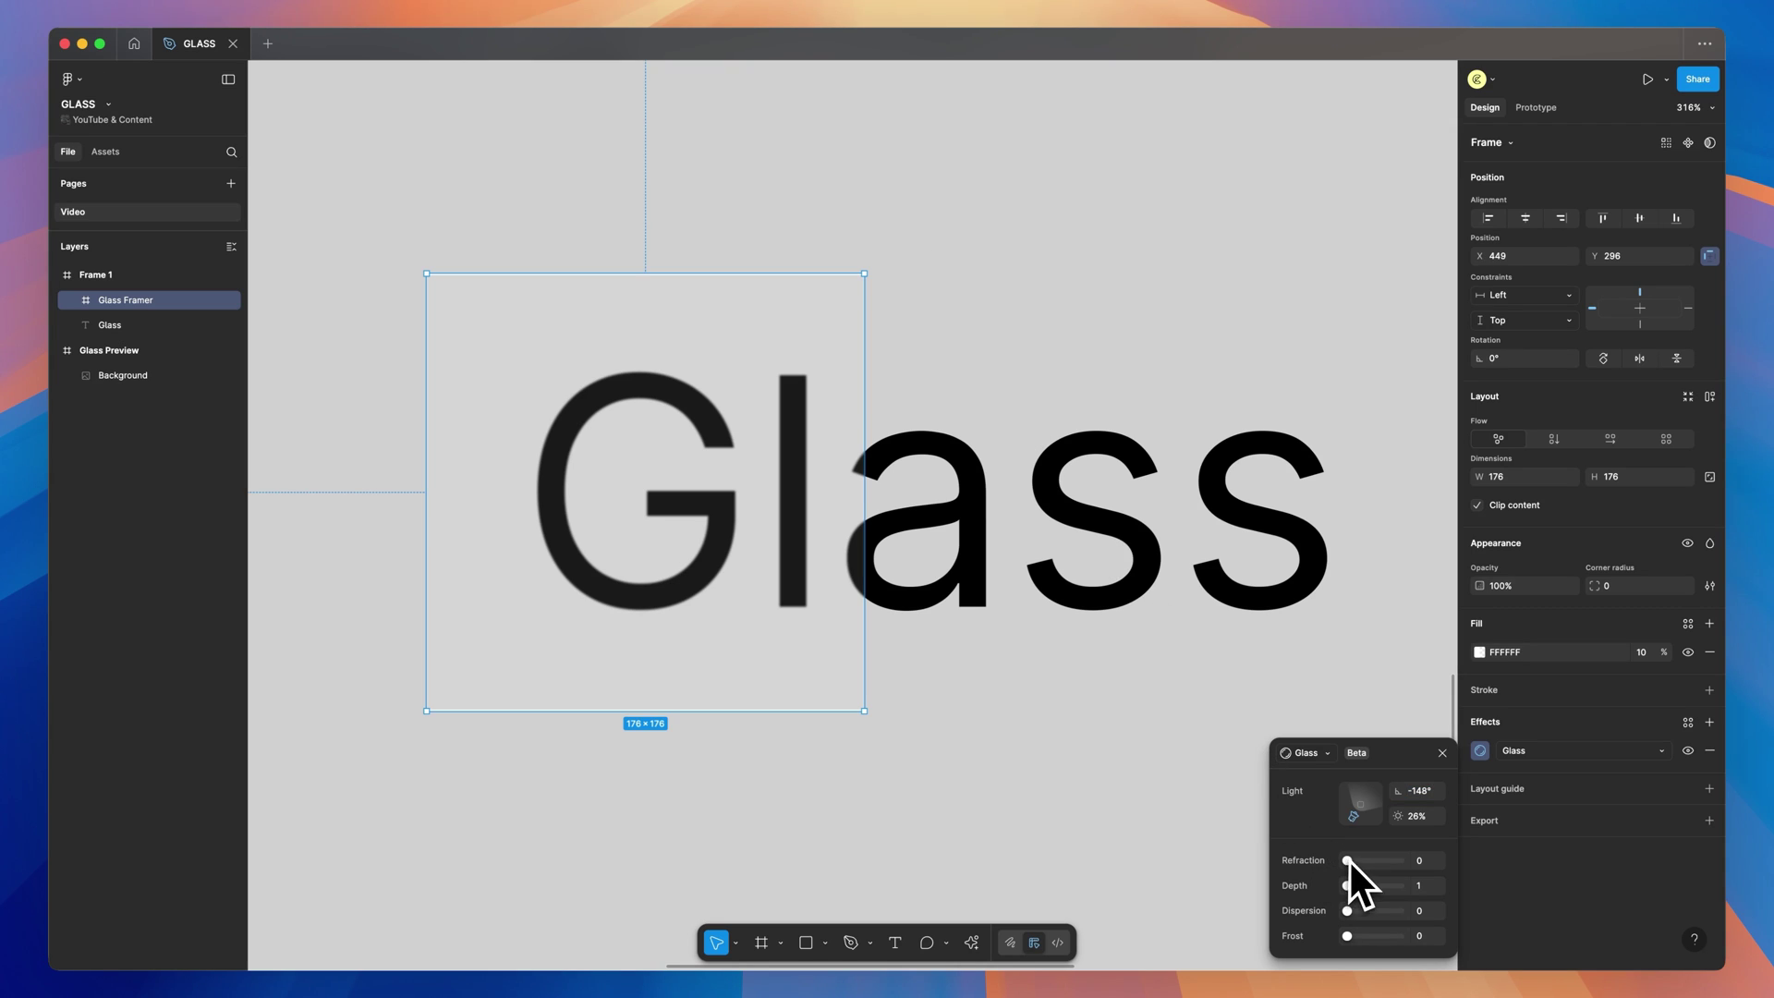
# Set the Glass refraction to 100 and depth to 25
pyautogui.moveTo(1350, 861); pyautogui.dragTo(1363, 867)
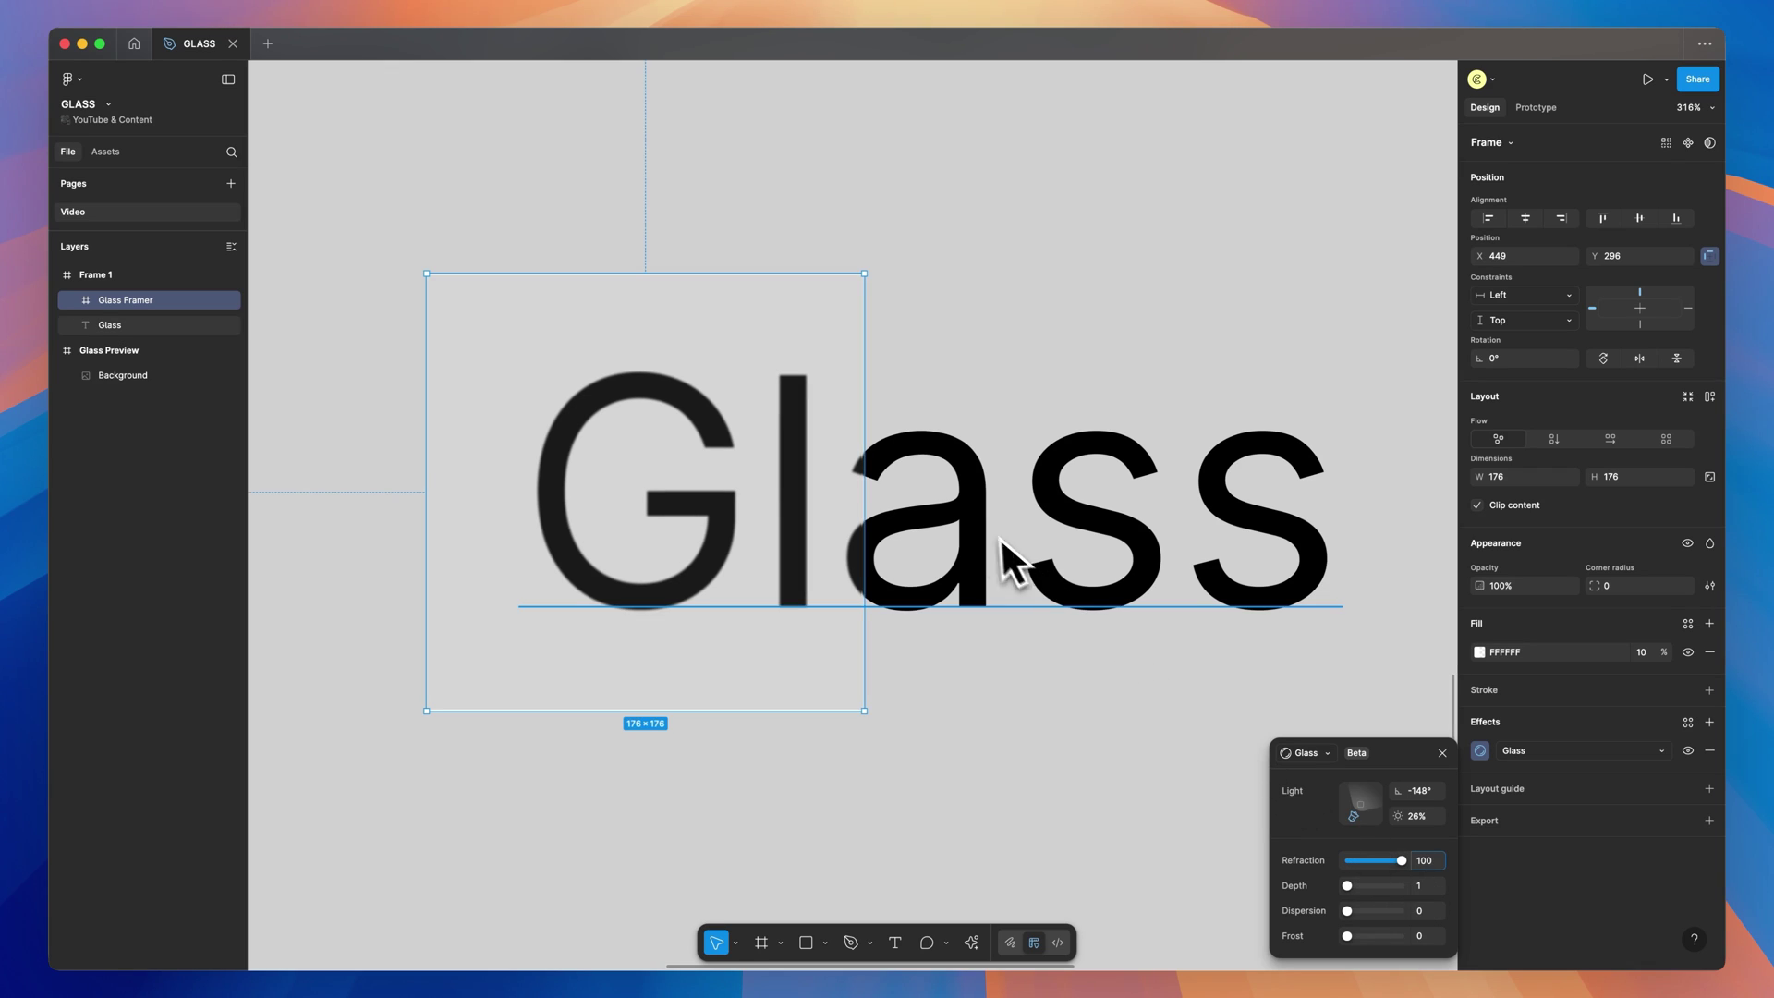
pyautogui.scroll(10, 989, 528)
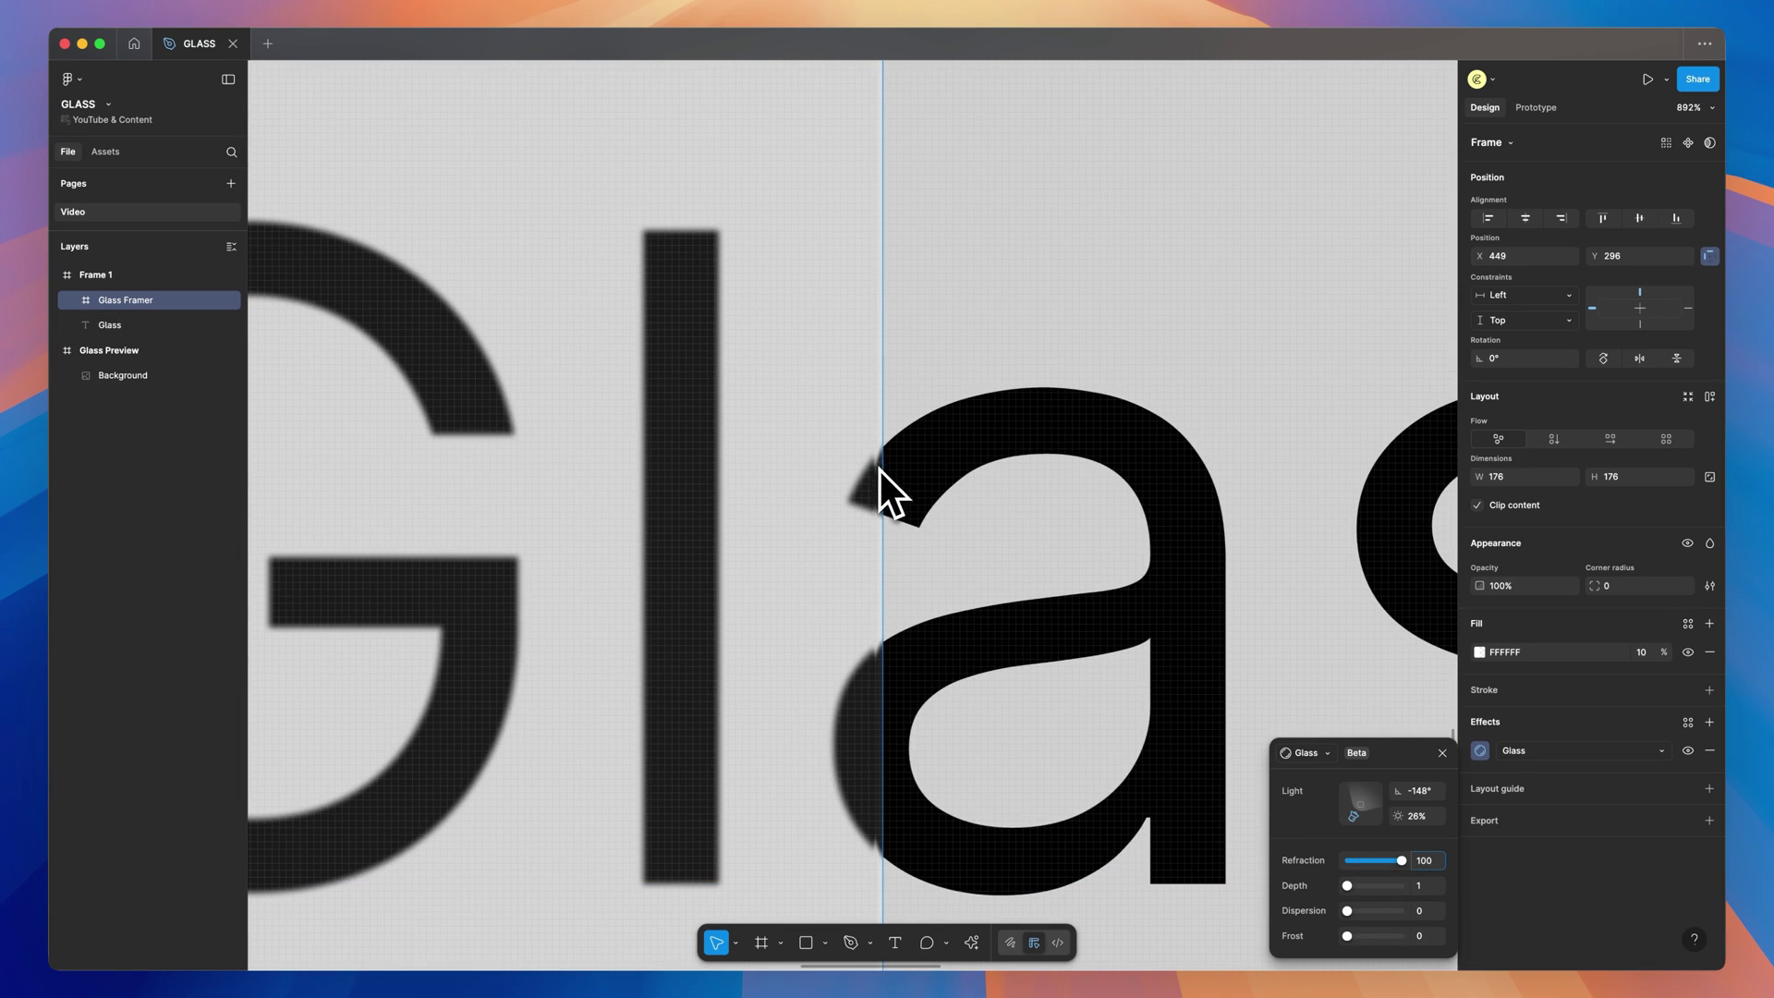
pyautogui.moveTo(1400, 866)
pyautogui.mouseDown()
pyautogui.moveTo(1356, 863)
pyautogui.moveTo(1391, 866)
pyautogui.mouseUp()
pyautogui.scroll(-6, 1309, 819)
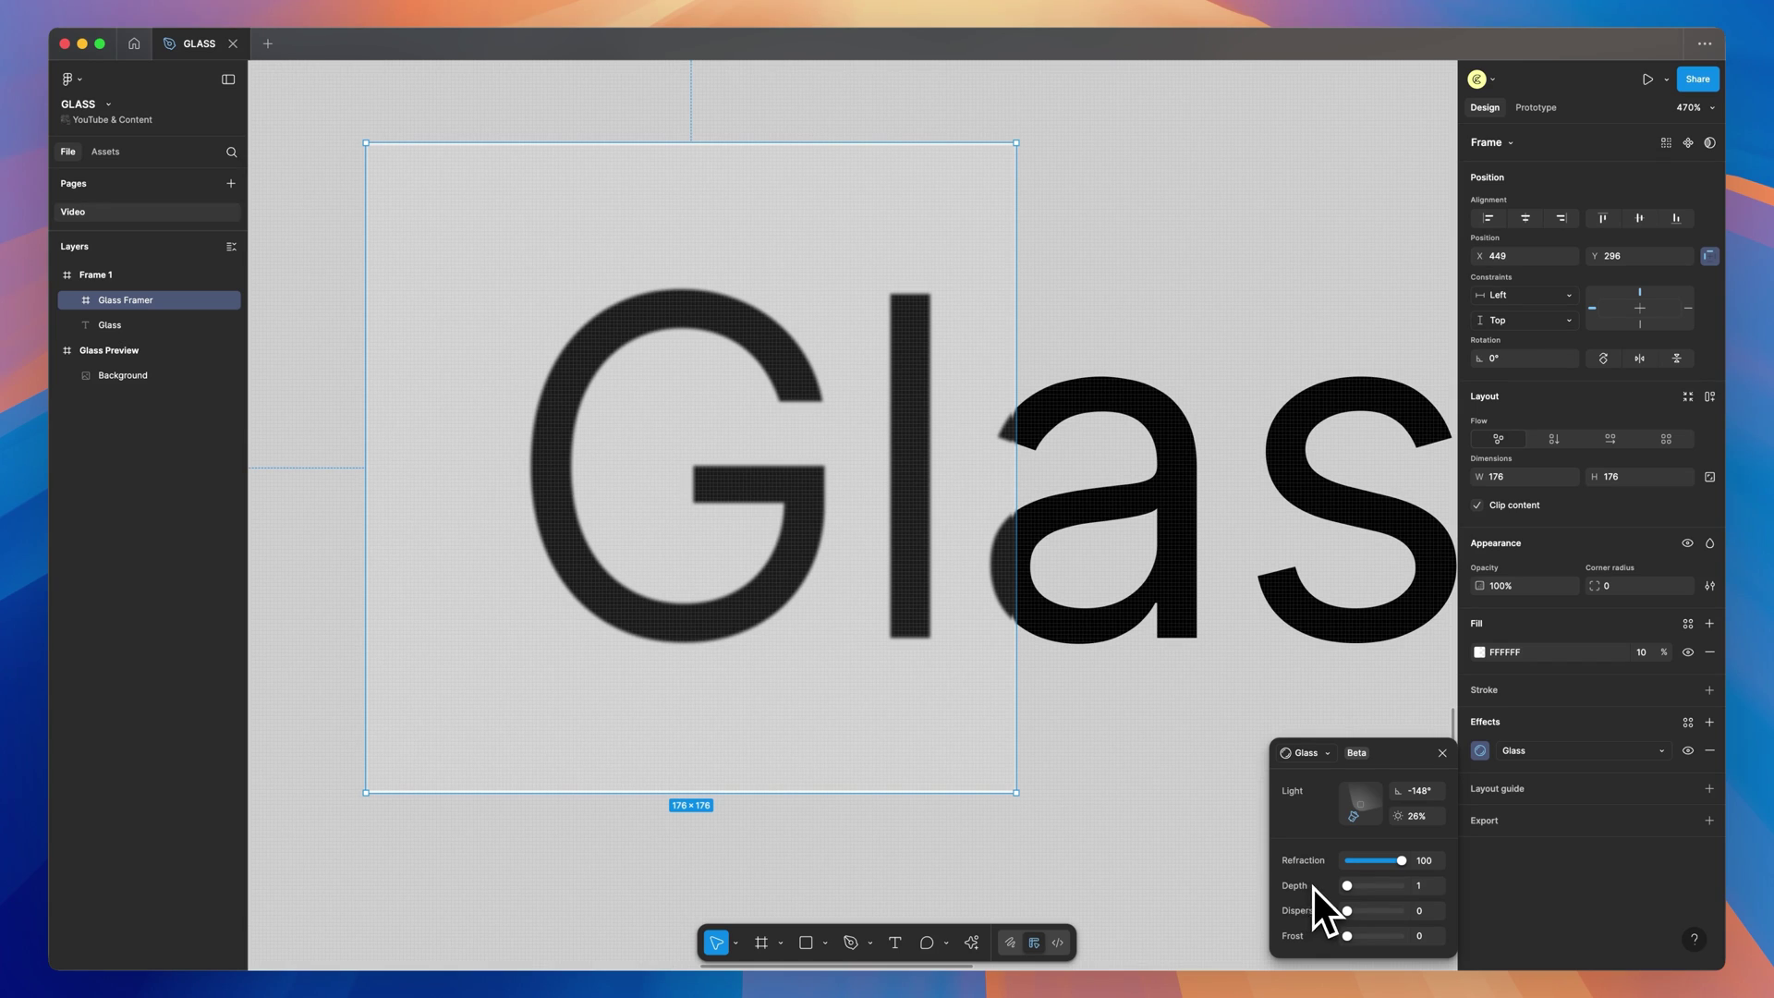
pyautogui.moveTo(1350, 891)
pyautogui.mouseDown()
pyautogui.moveTo(1396, 901)
pyautogui.moveTo(1354, 907)
pyautogui.mouseUp()
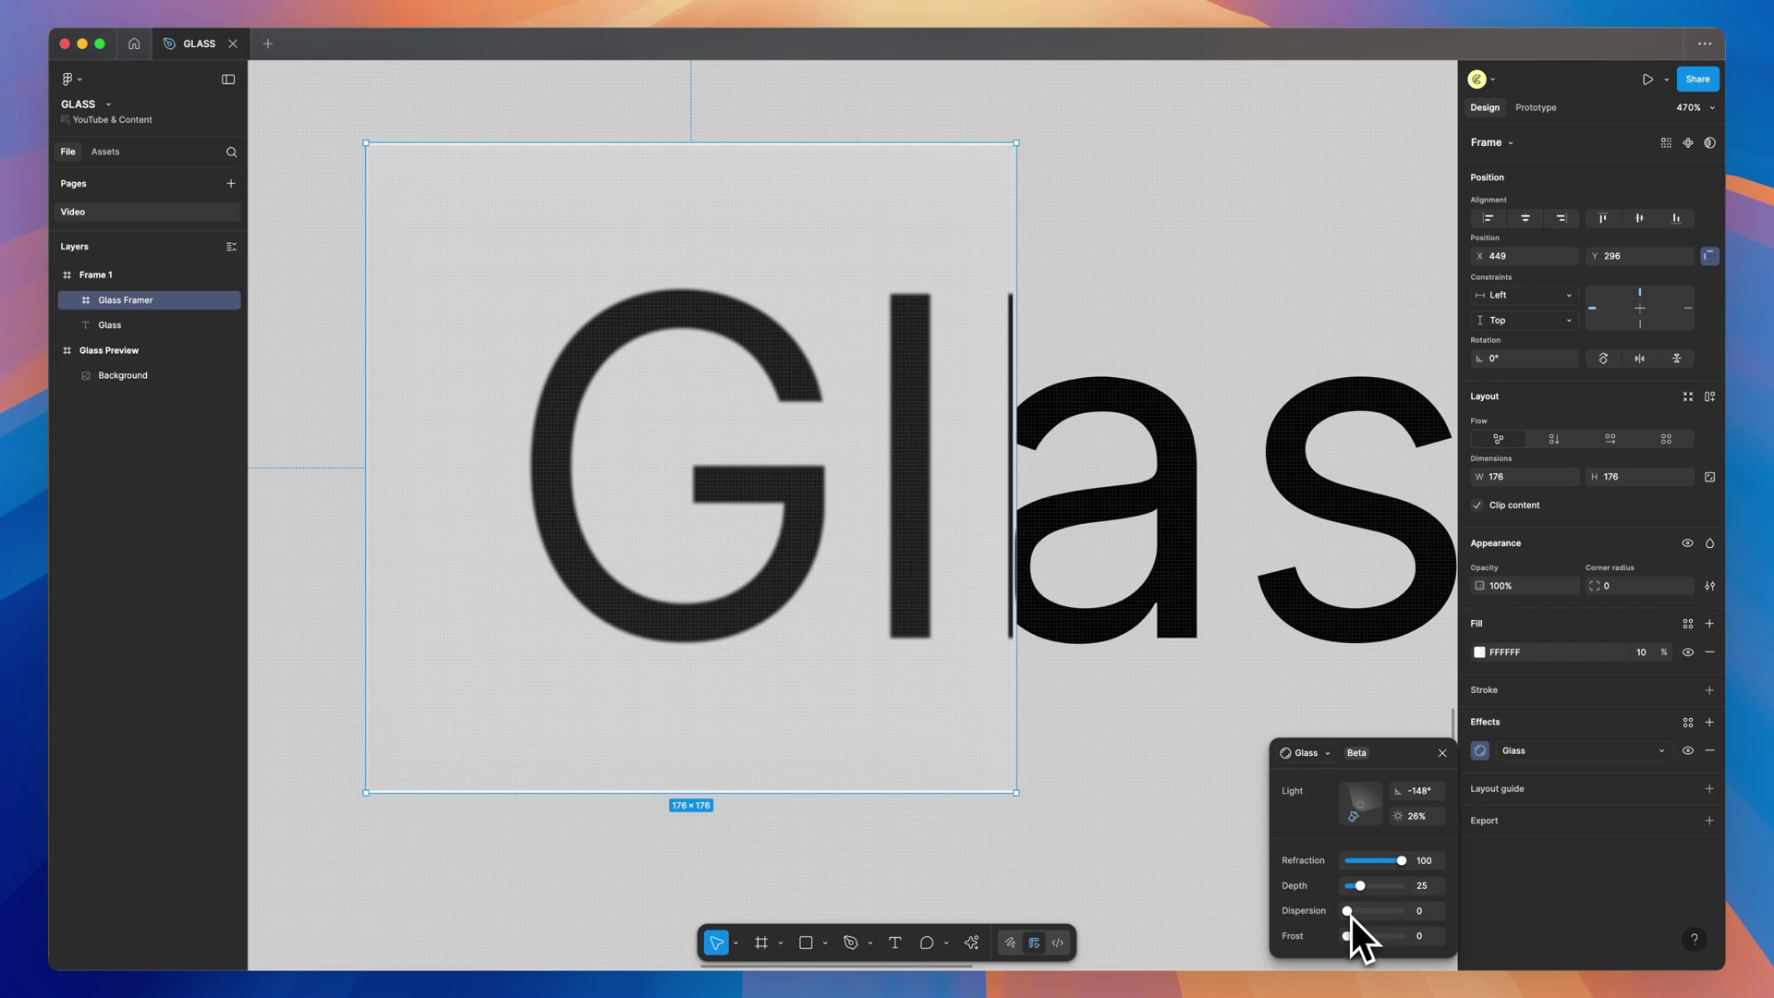
# Set Glass dispersion to about 59, ease off refraction, and add frost of 12
pyautogui.moveTo(1350, 912); pyautogui.dragTo(1385, 919)
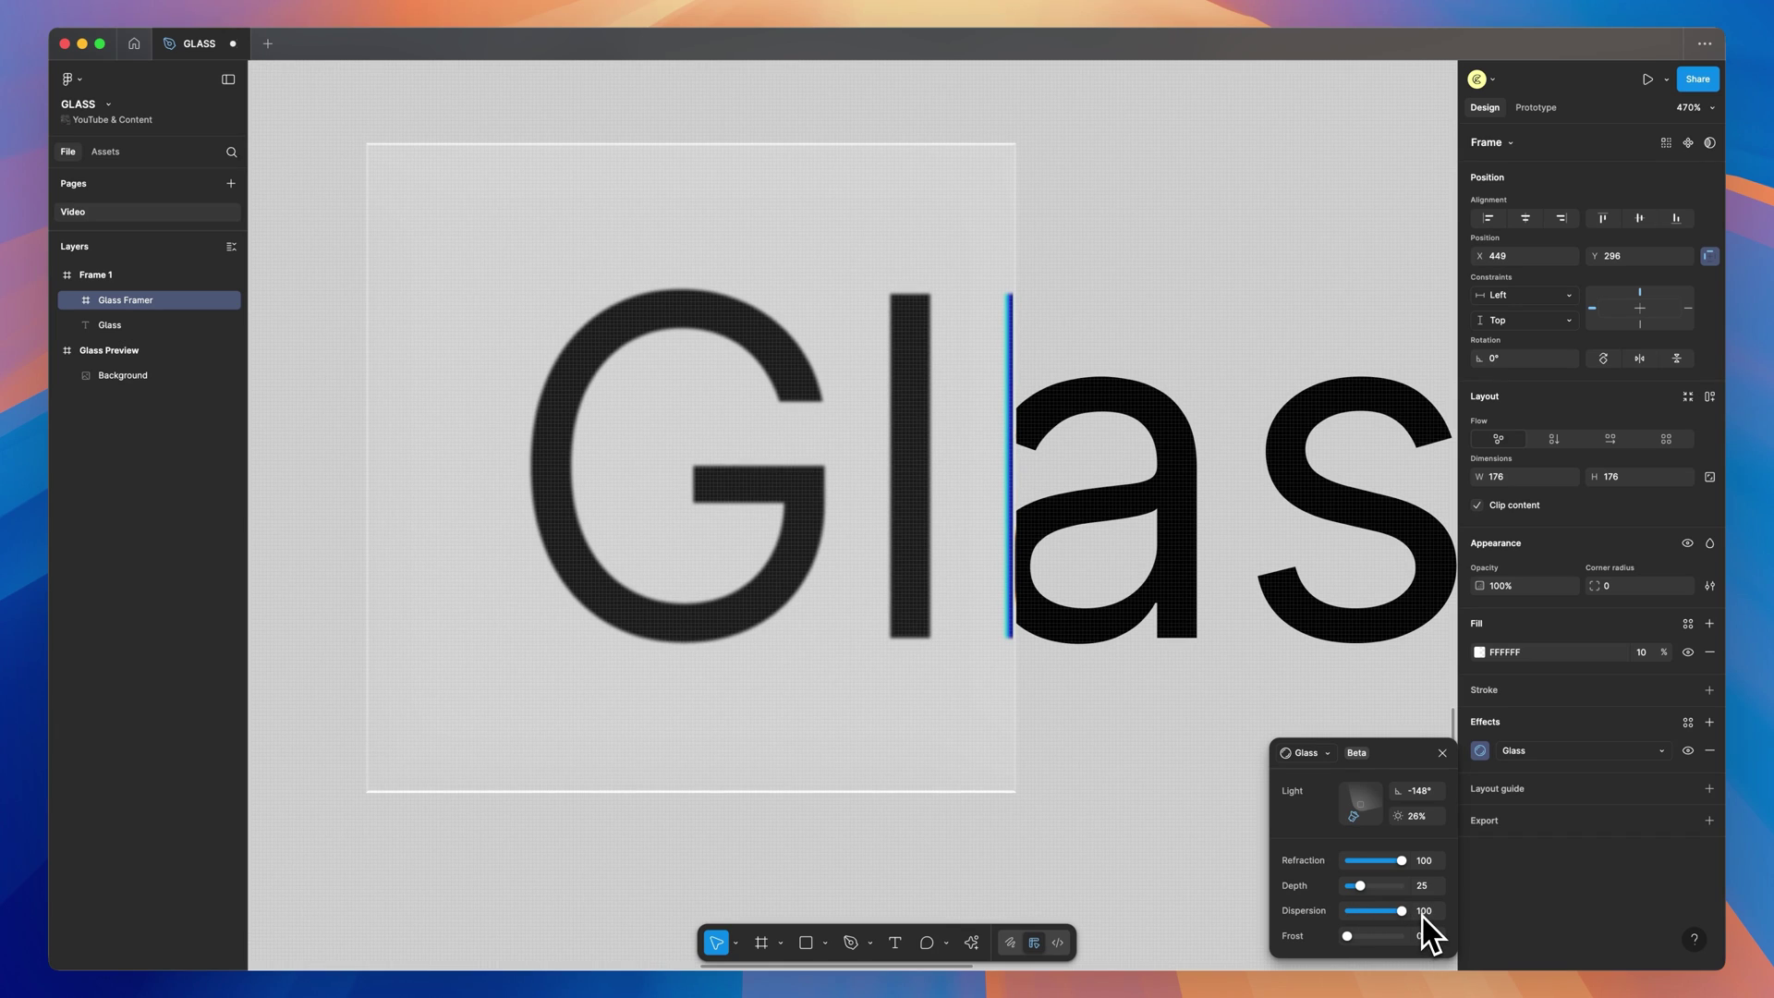
pyautogui.press('Return')
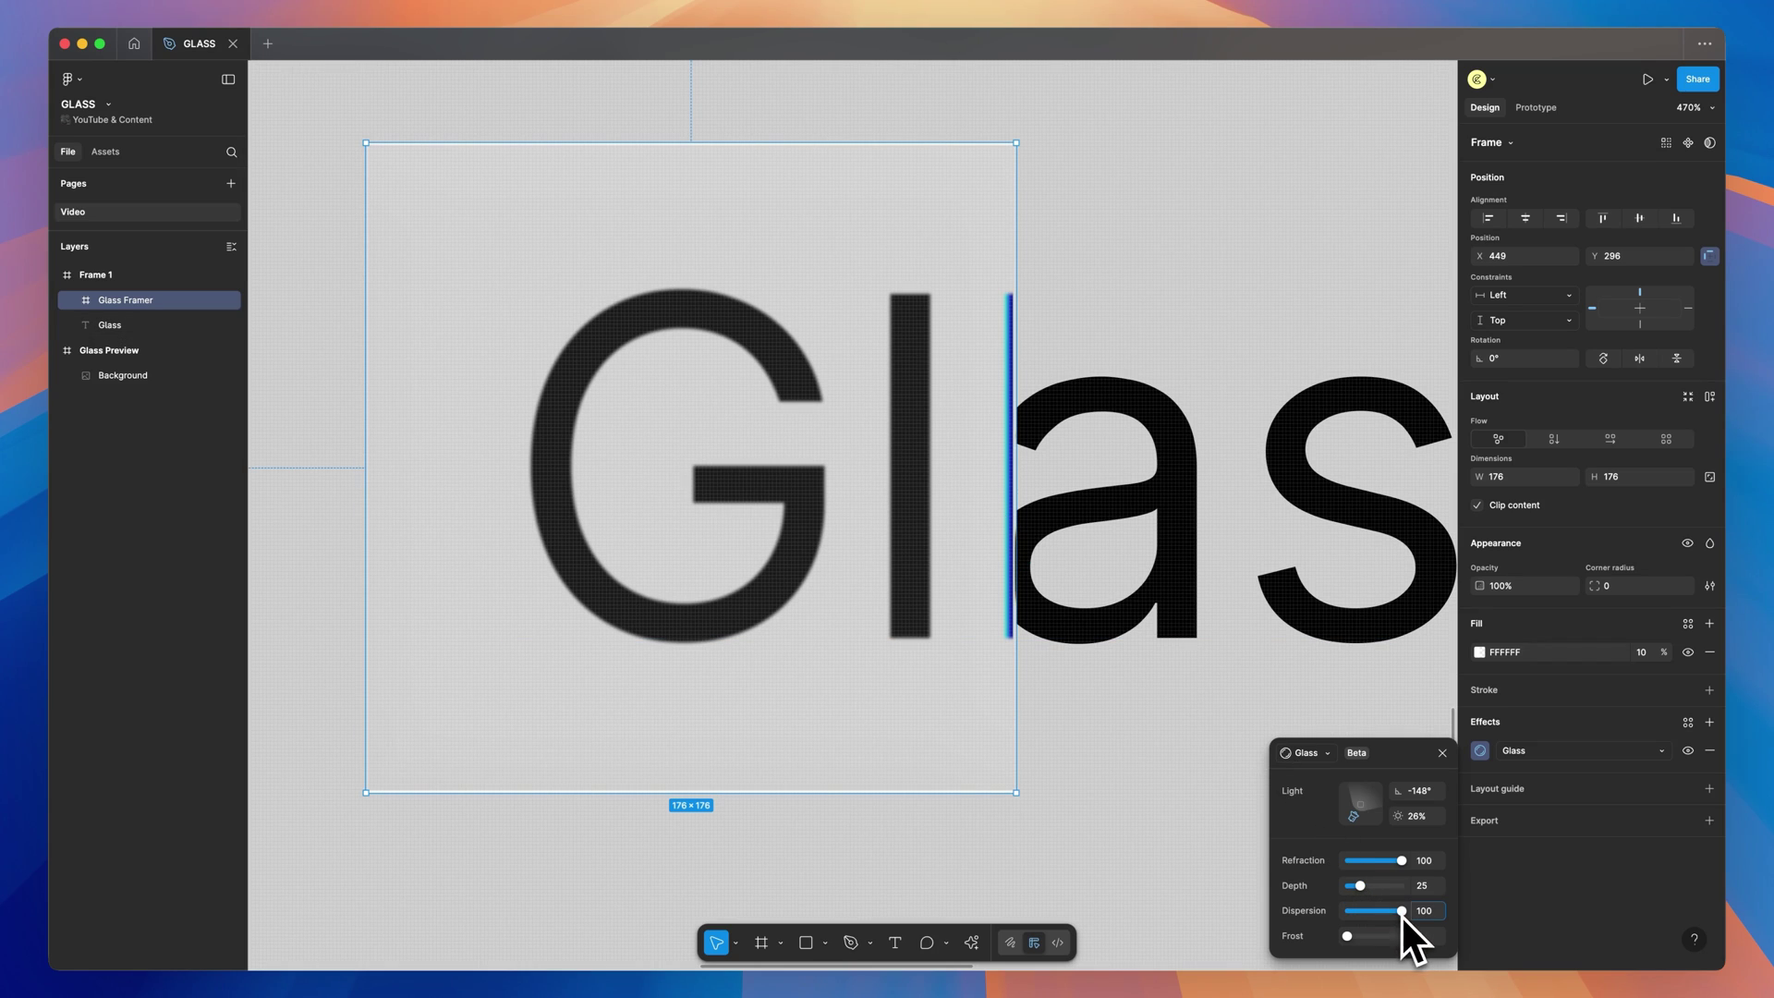
pyautogui.moveTo(1401, 911); pyautogui.dragTo(1374, 911)
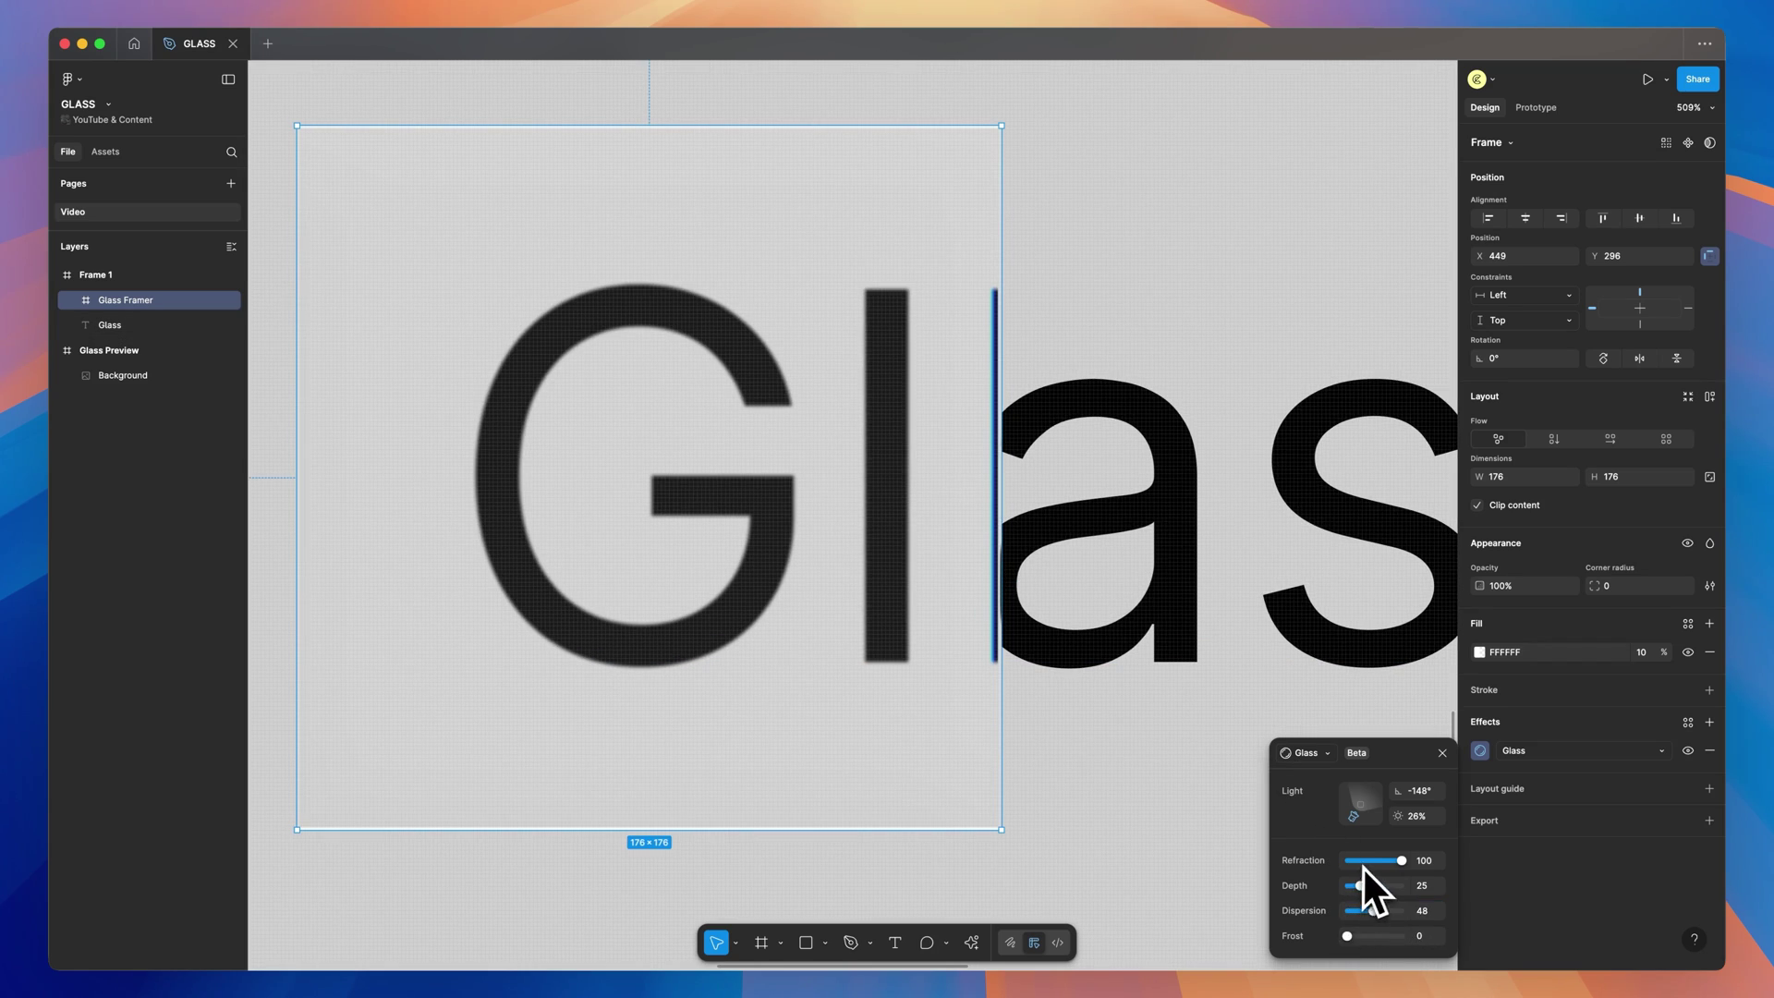
pyautogui.moveTo(1406, 864)
pyautogui.mouseDown()
pyautogui.moveTo(1347, 864)
pyautogui.moveTo(1378, 913)
pyautogui.moveTo(1362, 865)
pyautogui.moveTo(1389, 868)
pyautogui.moveTo(1354, 868)
pyautogui.moveTo(1400, 872)
pyautogui.mouseUp()
pyautogui.press('-')
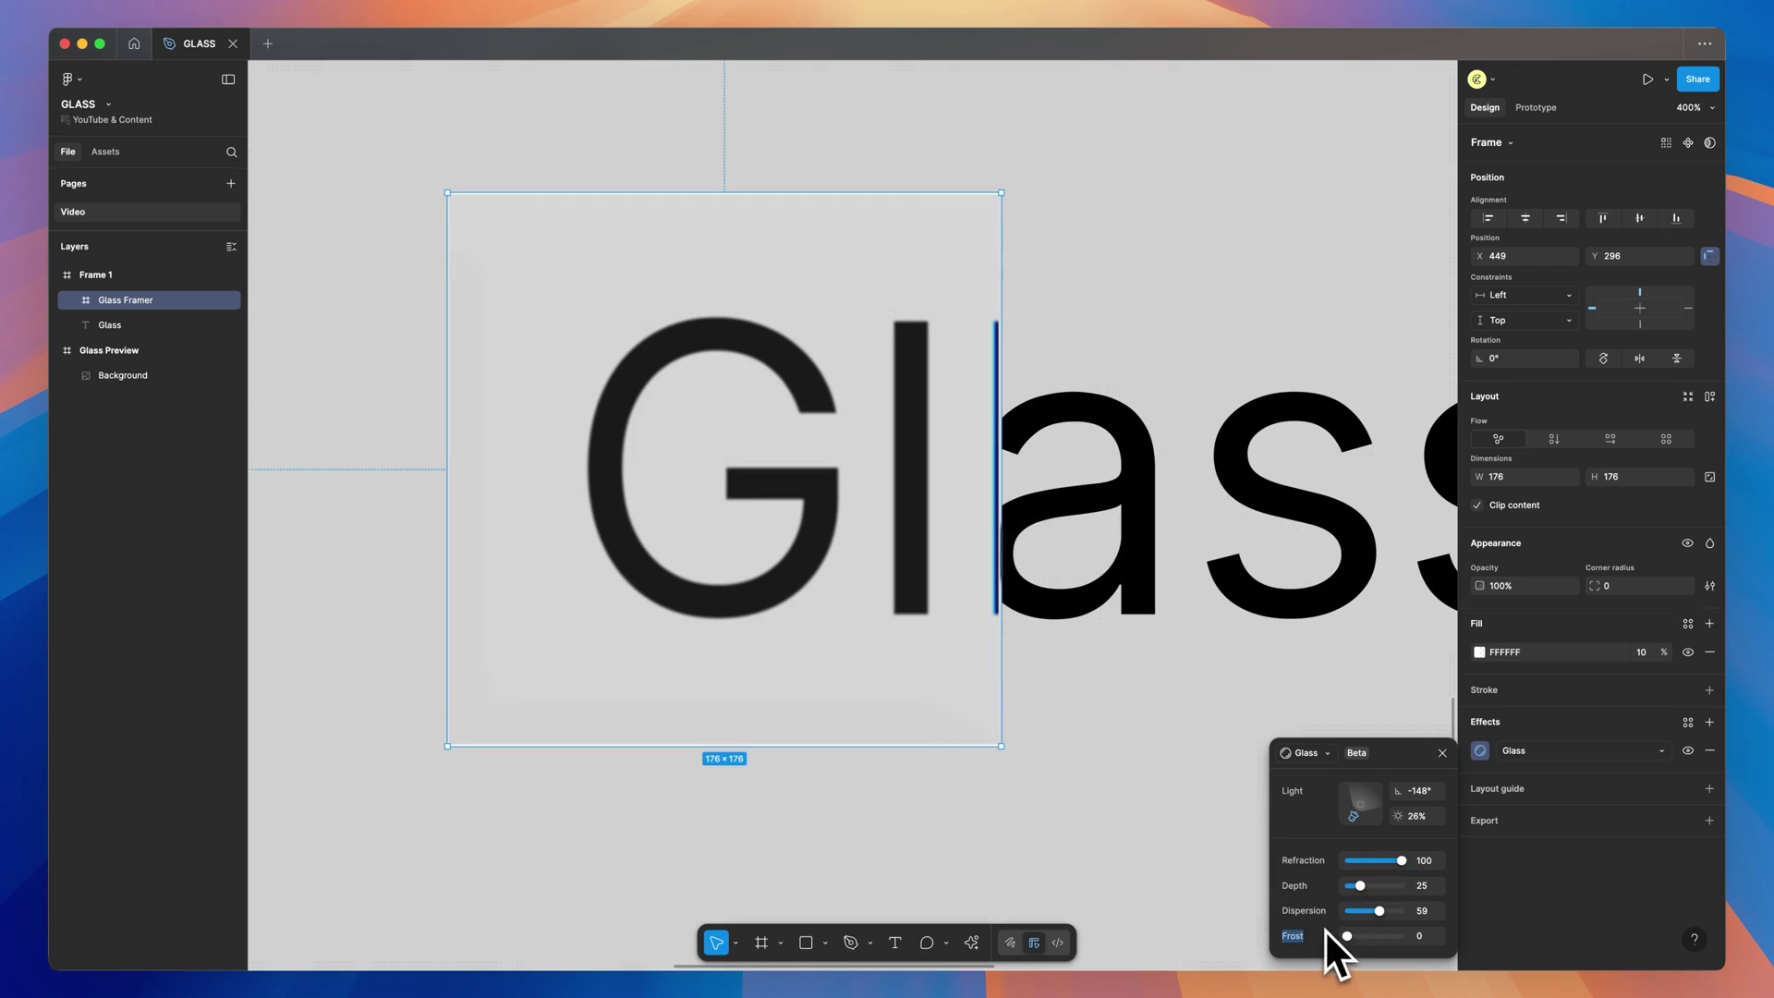
pyautogui.moveTo(1349, 940); pyautogui.dragTo(1351, 934)
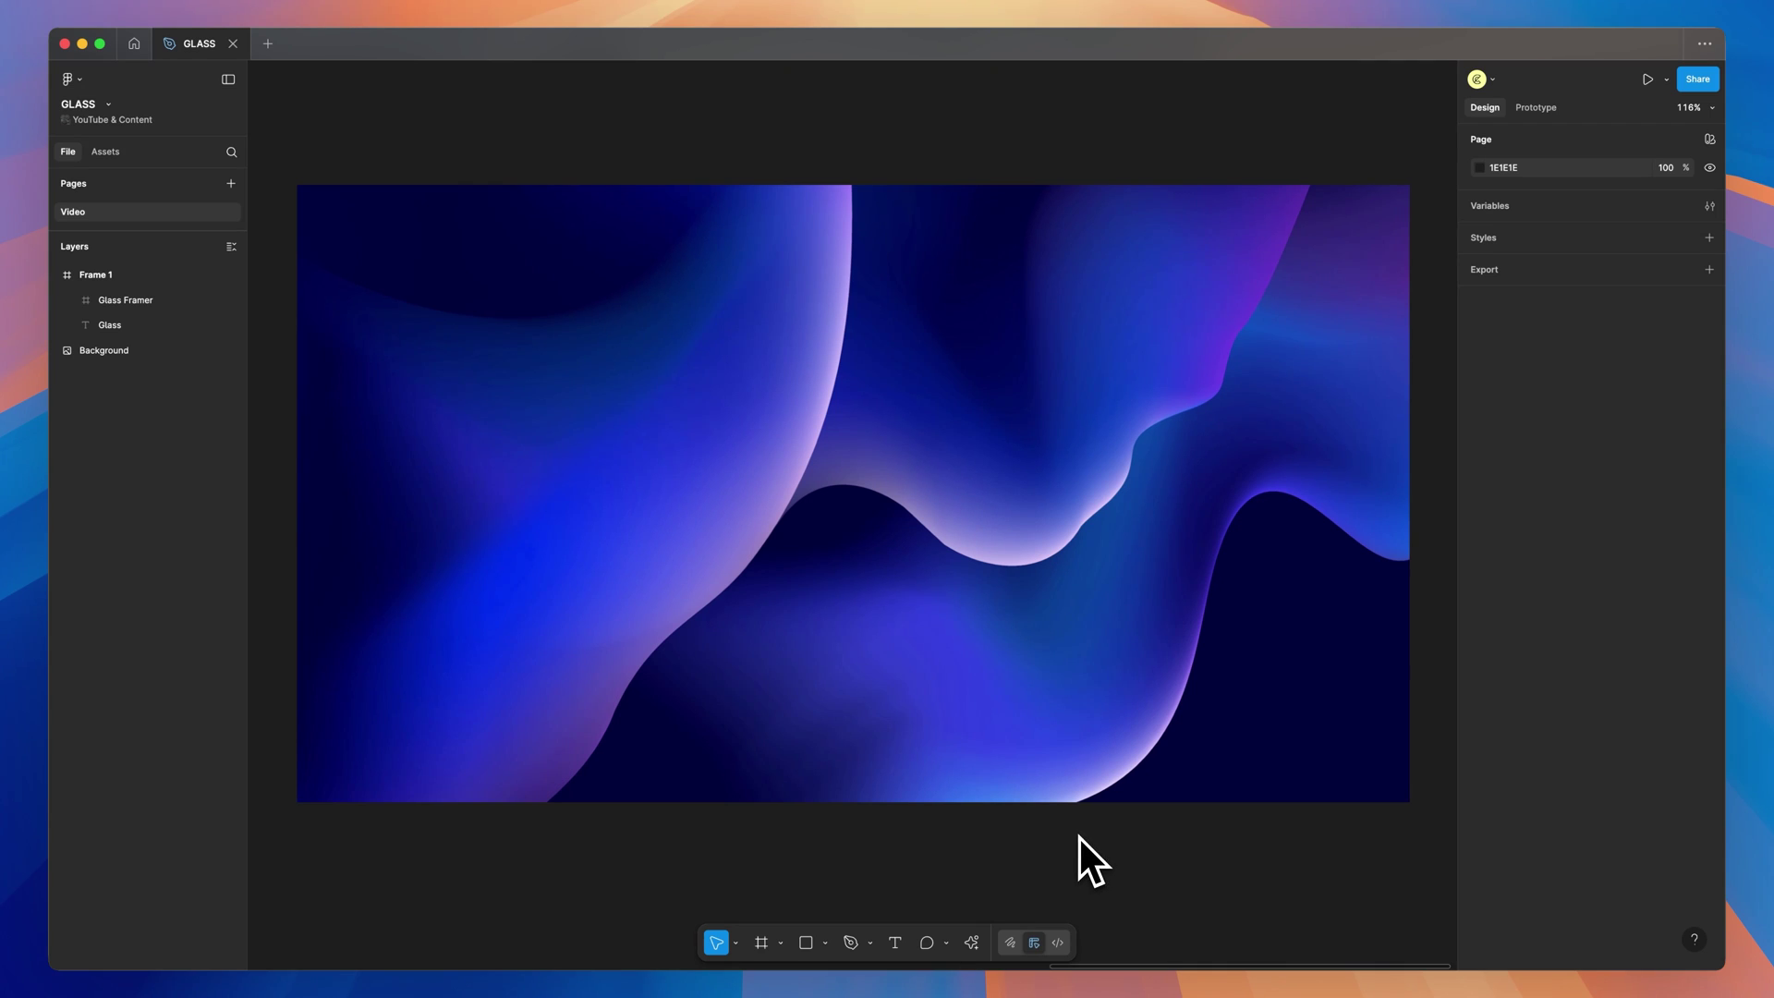
# Draw a 292×96 frame over the Background wallpaper and nudge it lower
pyautogui.click(912, 536)
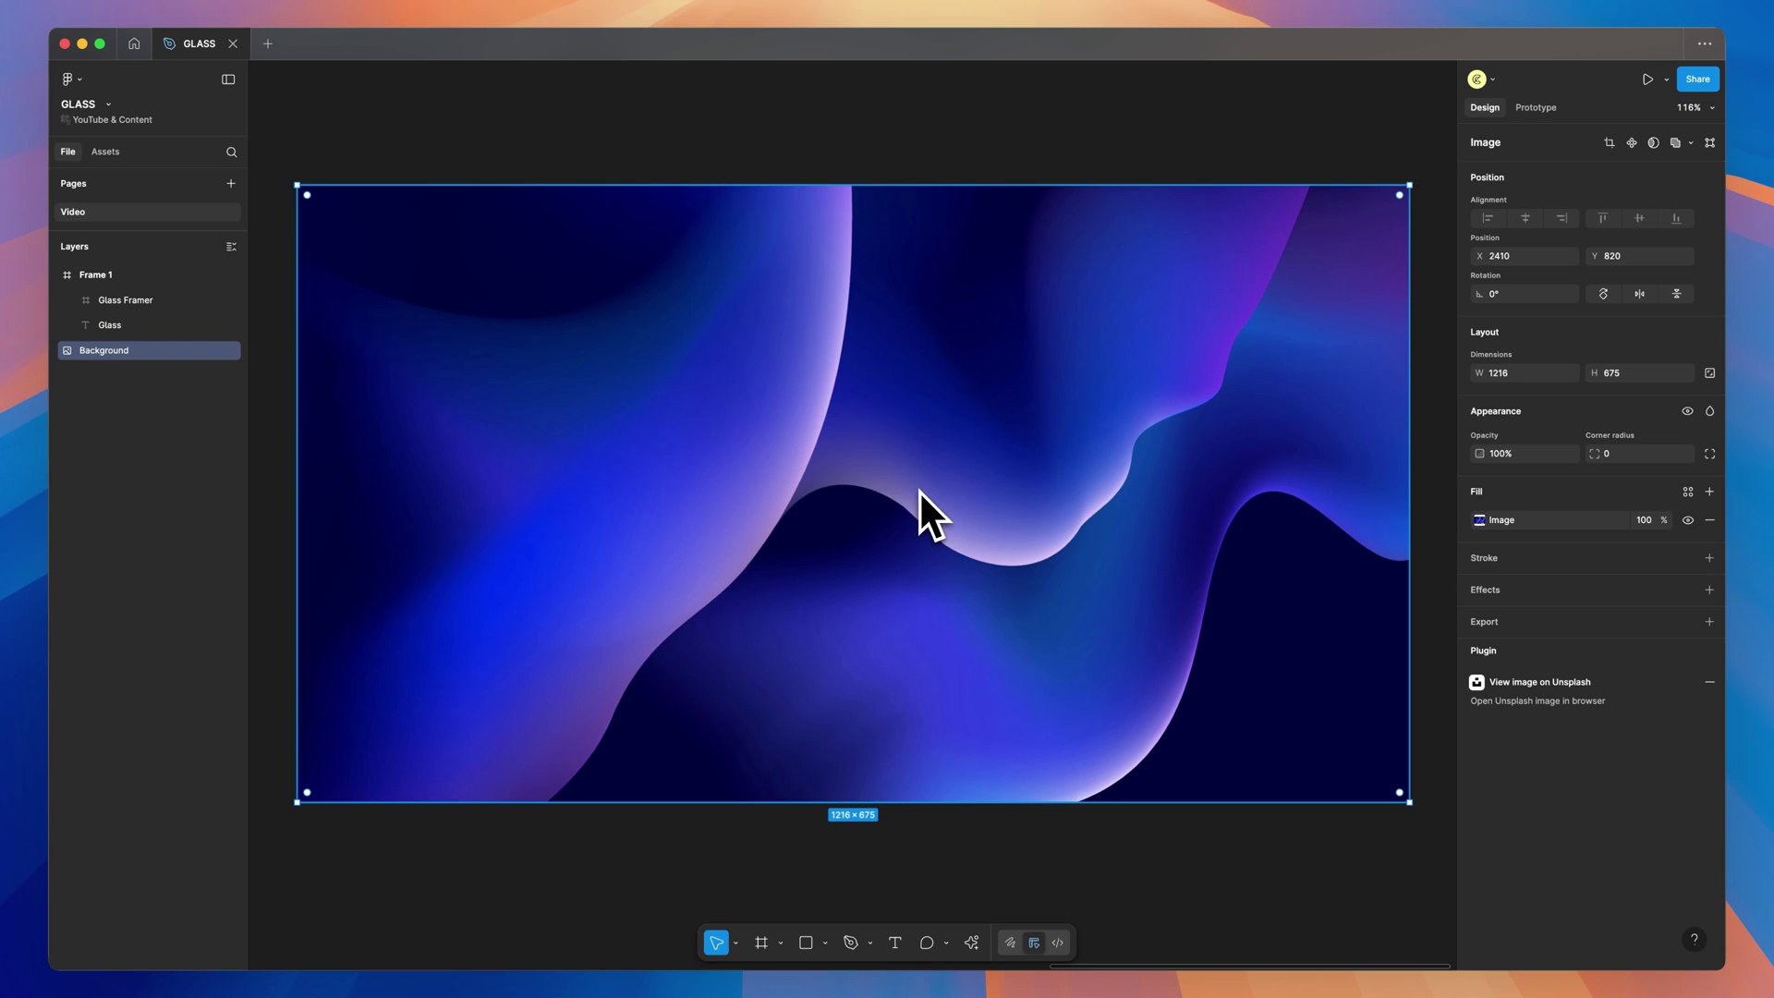
pyautogui.press('f')
pyautogui.moveTo(729, 420); pyautogui.dragTo(998, 512)
pyautogui.moveTo(909, 460)
pyautogui.mouseDown()
pyautogui.moveTo(910, 488)
pyautogui.moveTo(951, 480)
pyautogui.moveTo(886, 485)
pyautogui.mouseUp()
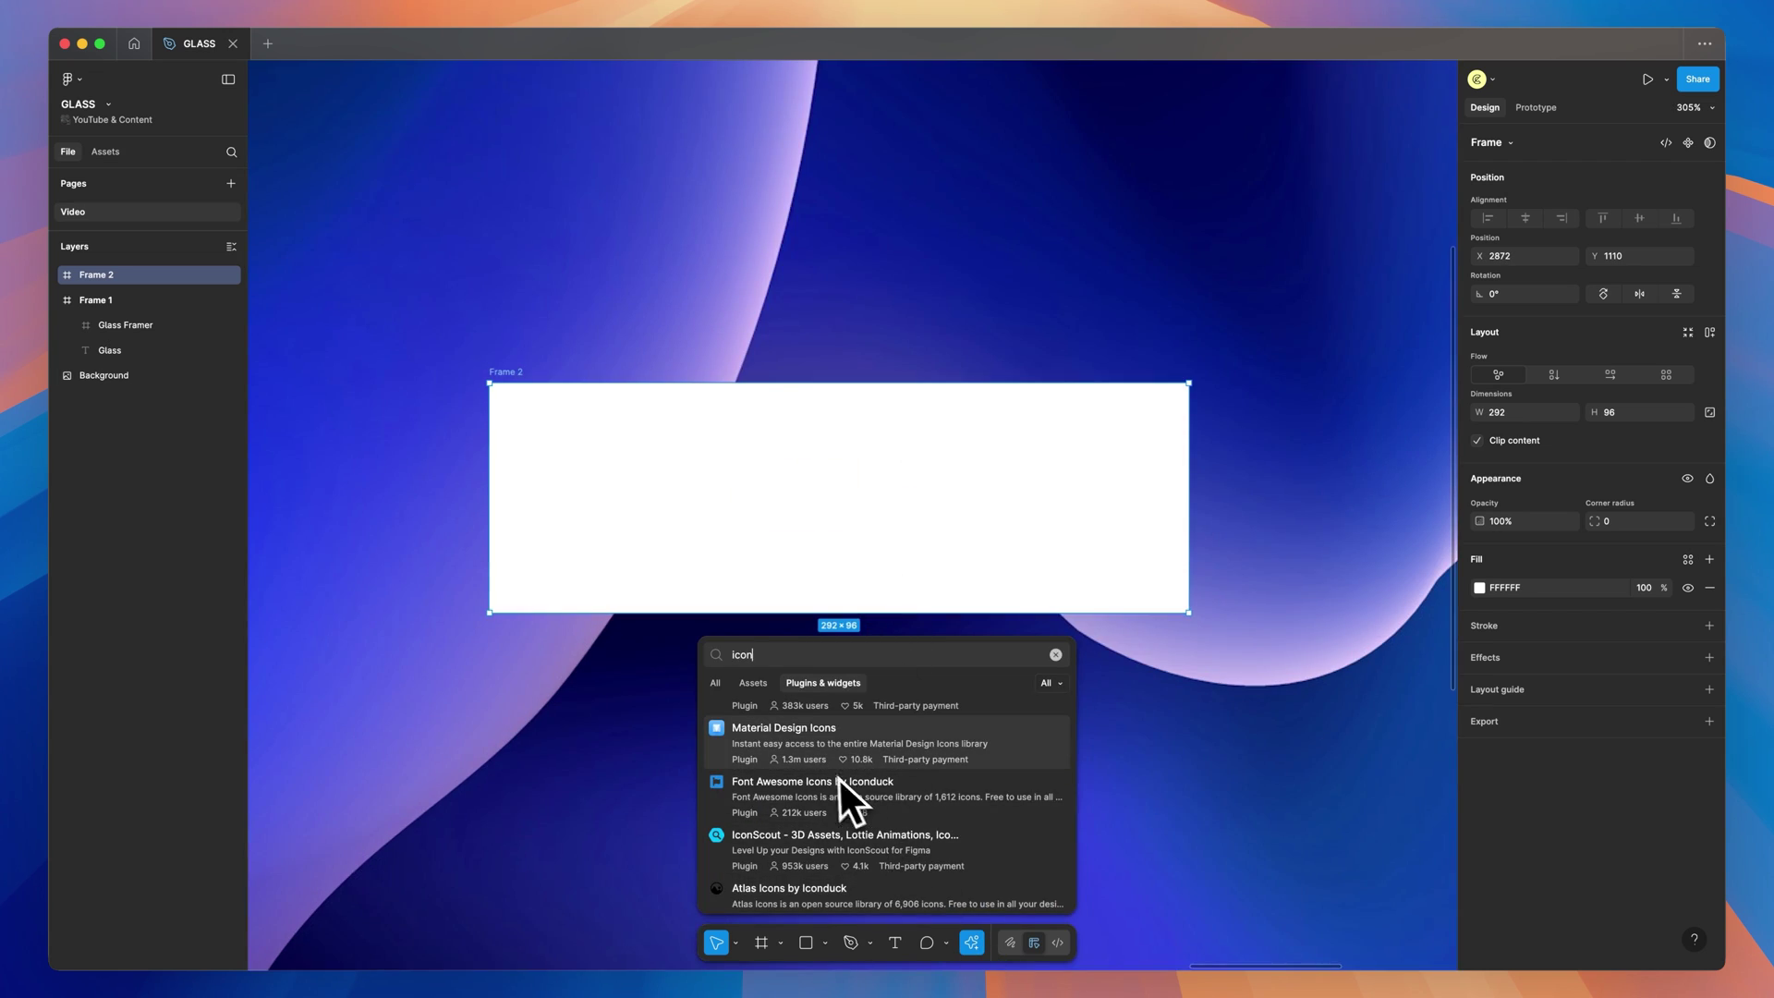
# Insert a 24×24 filled lock icon with Material Design Icons at the frame's top-left
pyautogui.click(766, 748)
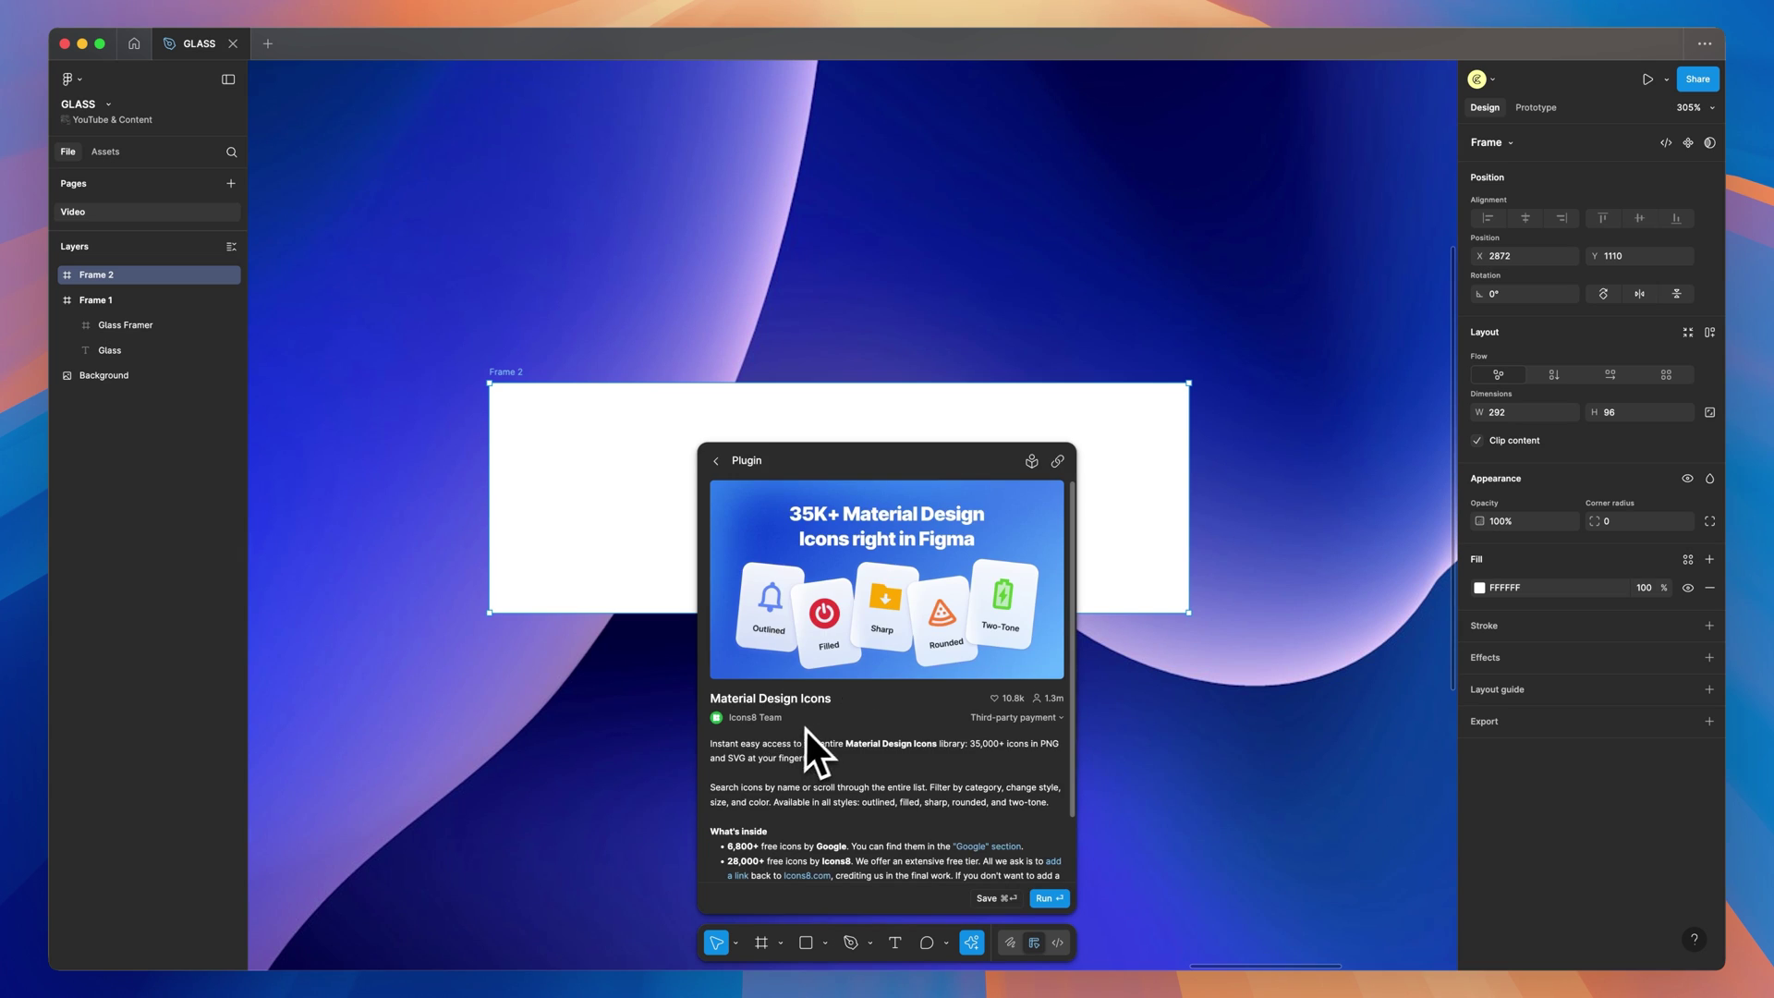
pyautogui.click(1048, 897)
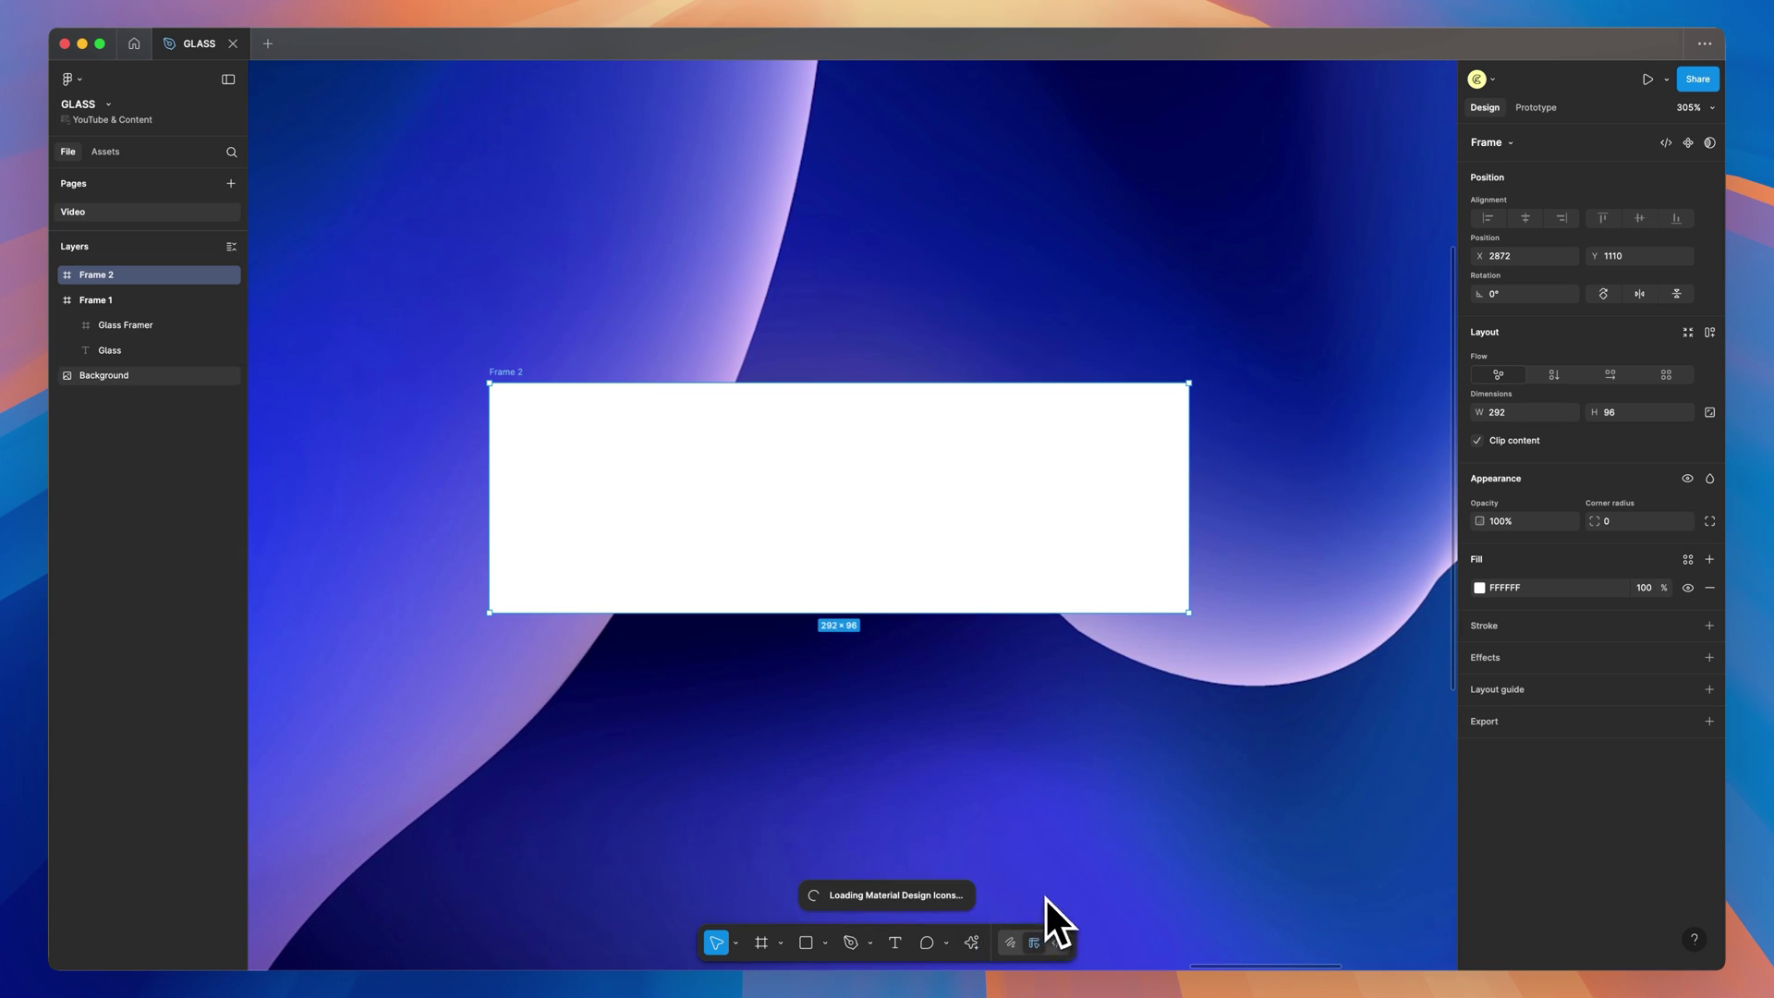
pyautogui.click(852, 379)
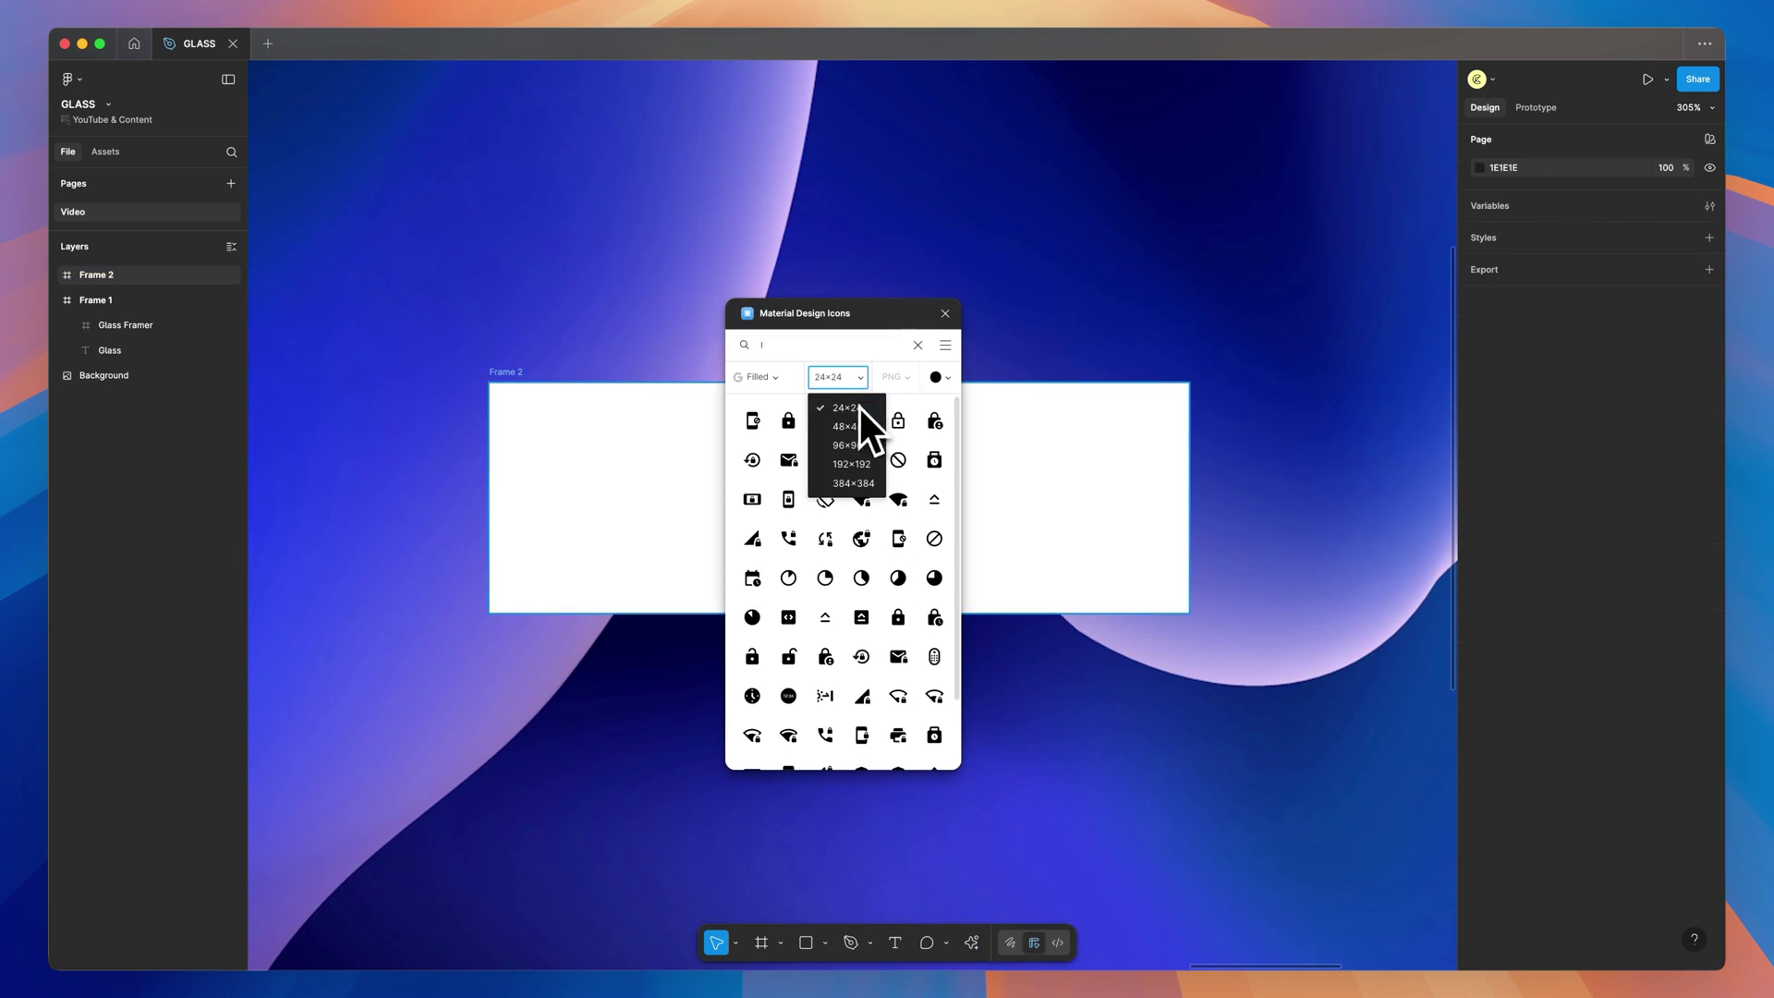
pyautogui.click(856, 410)
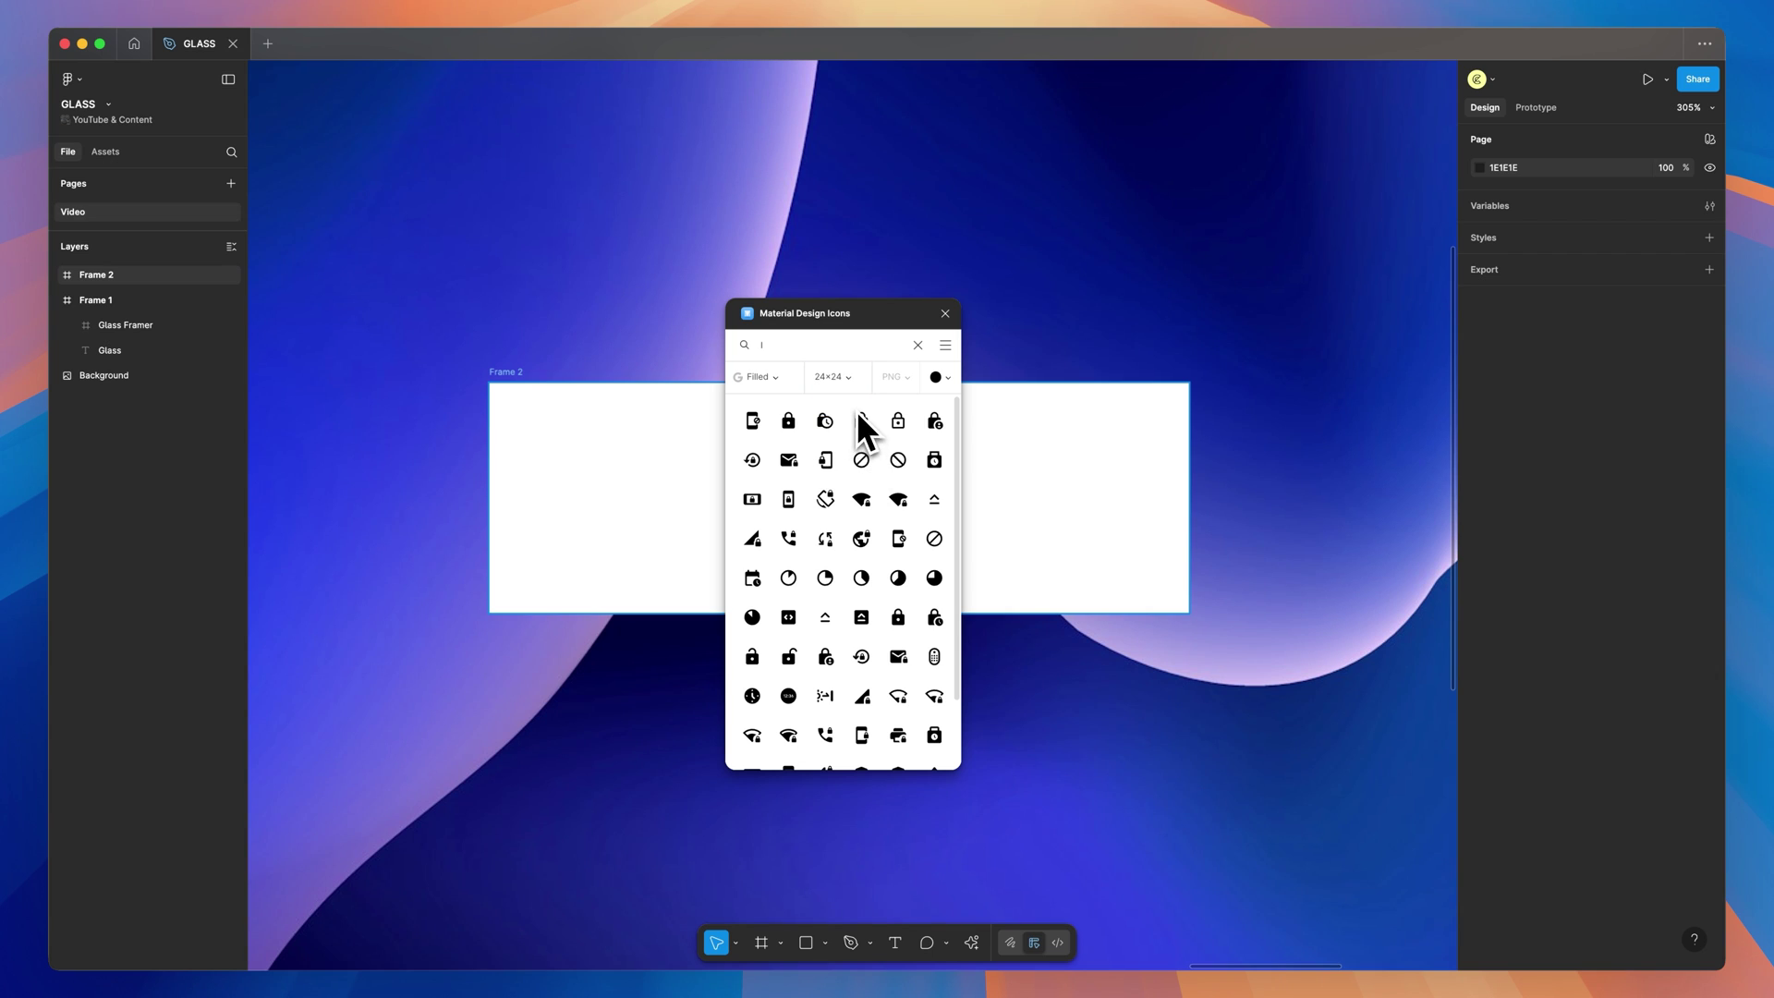
pyautogui.click(947, 383)
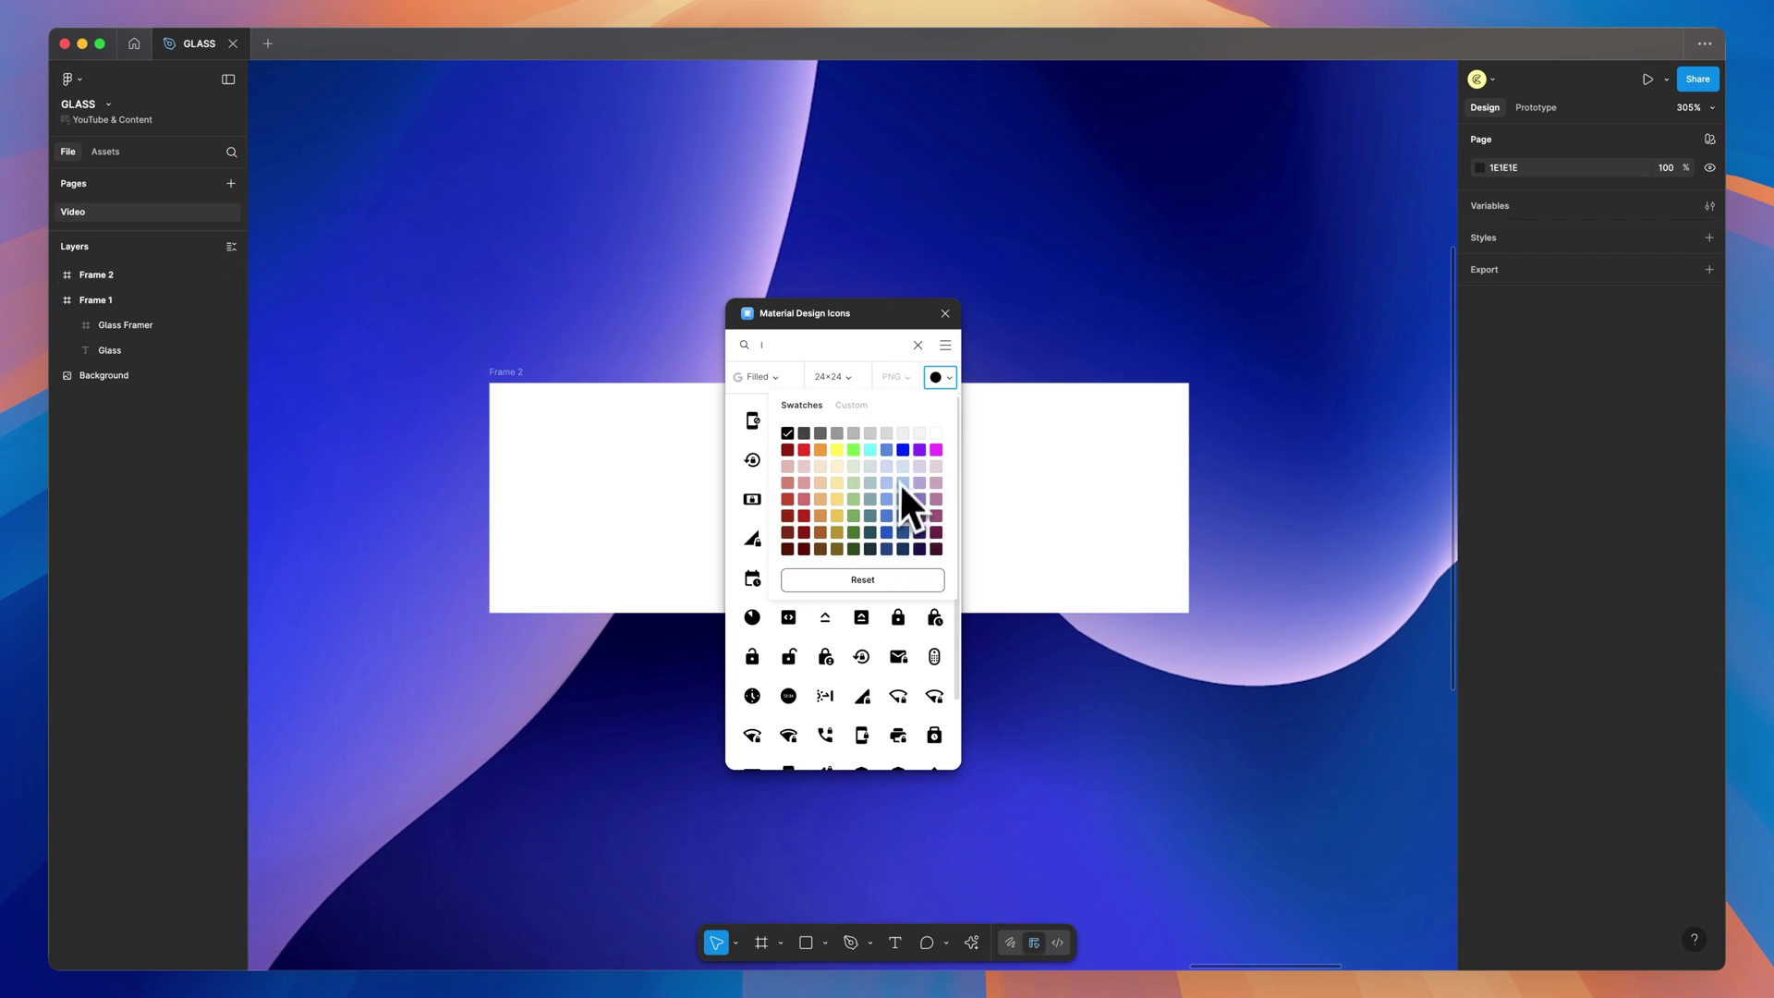
pyautogui.click(897, 420)
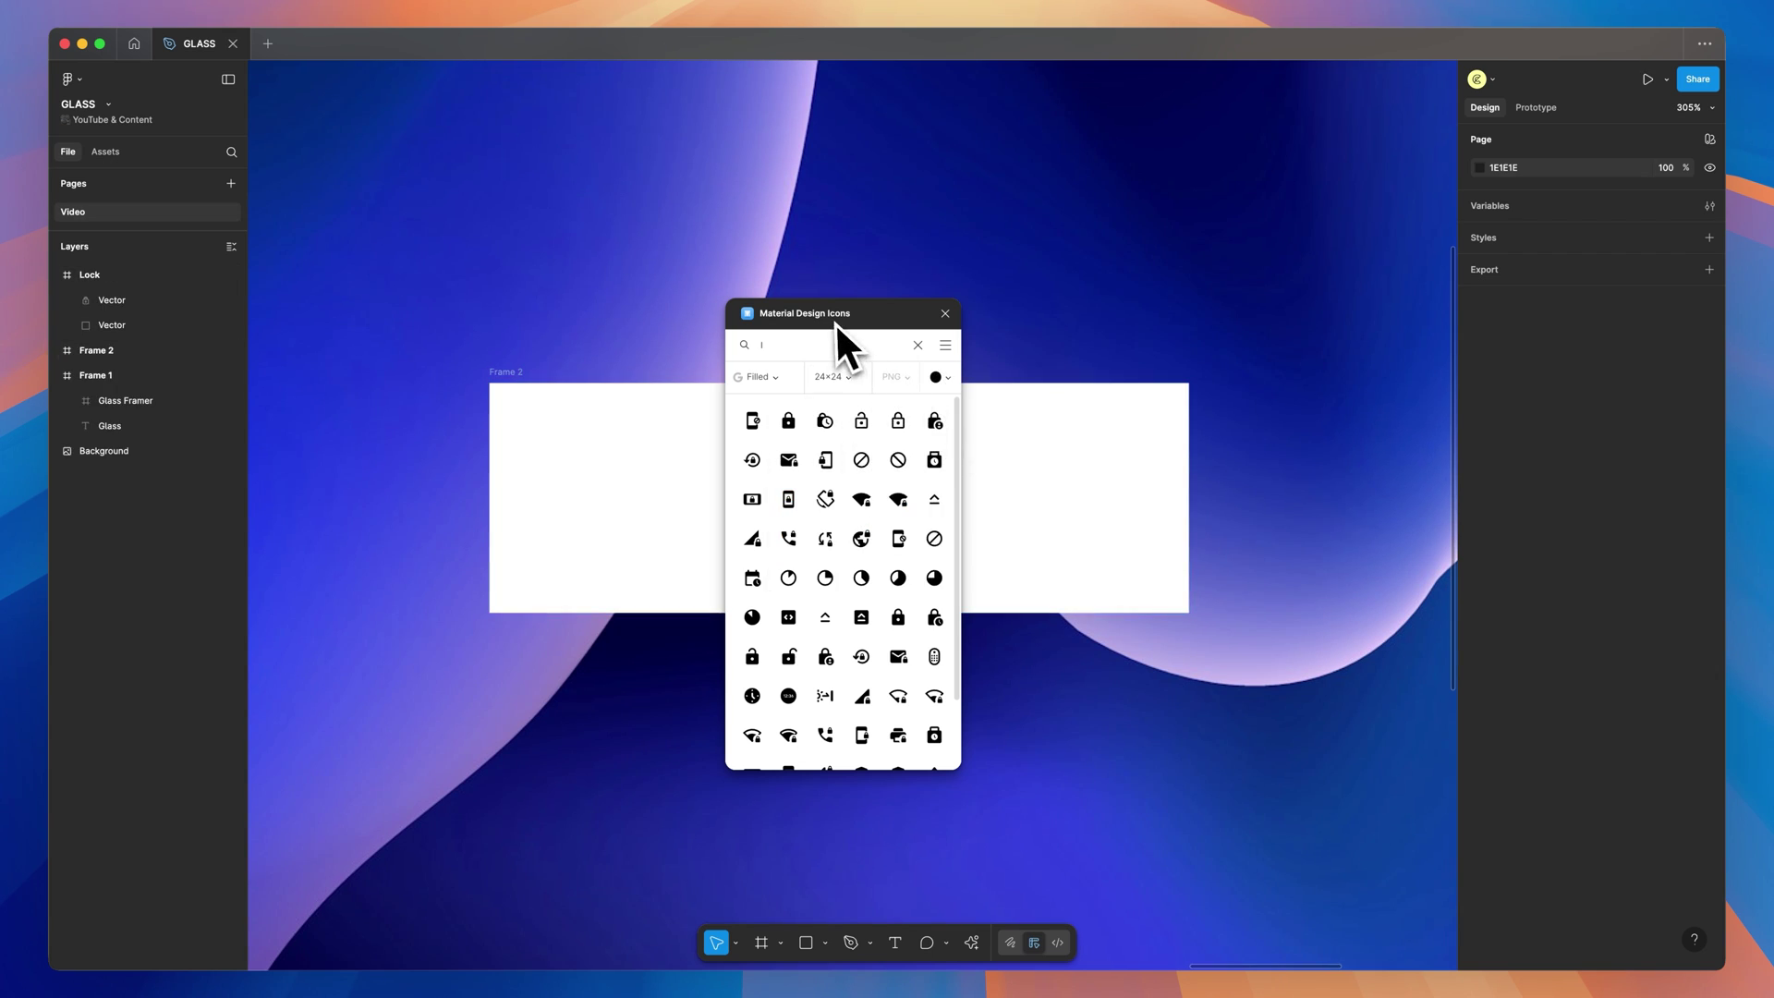
pyautogui.moveTo(831, 323); pyautogui.dragTo(1146, 341)
pyautogui.click(1258, 334)
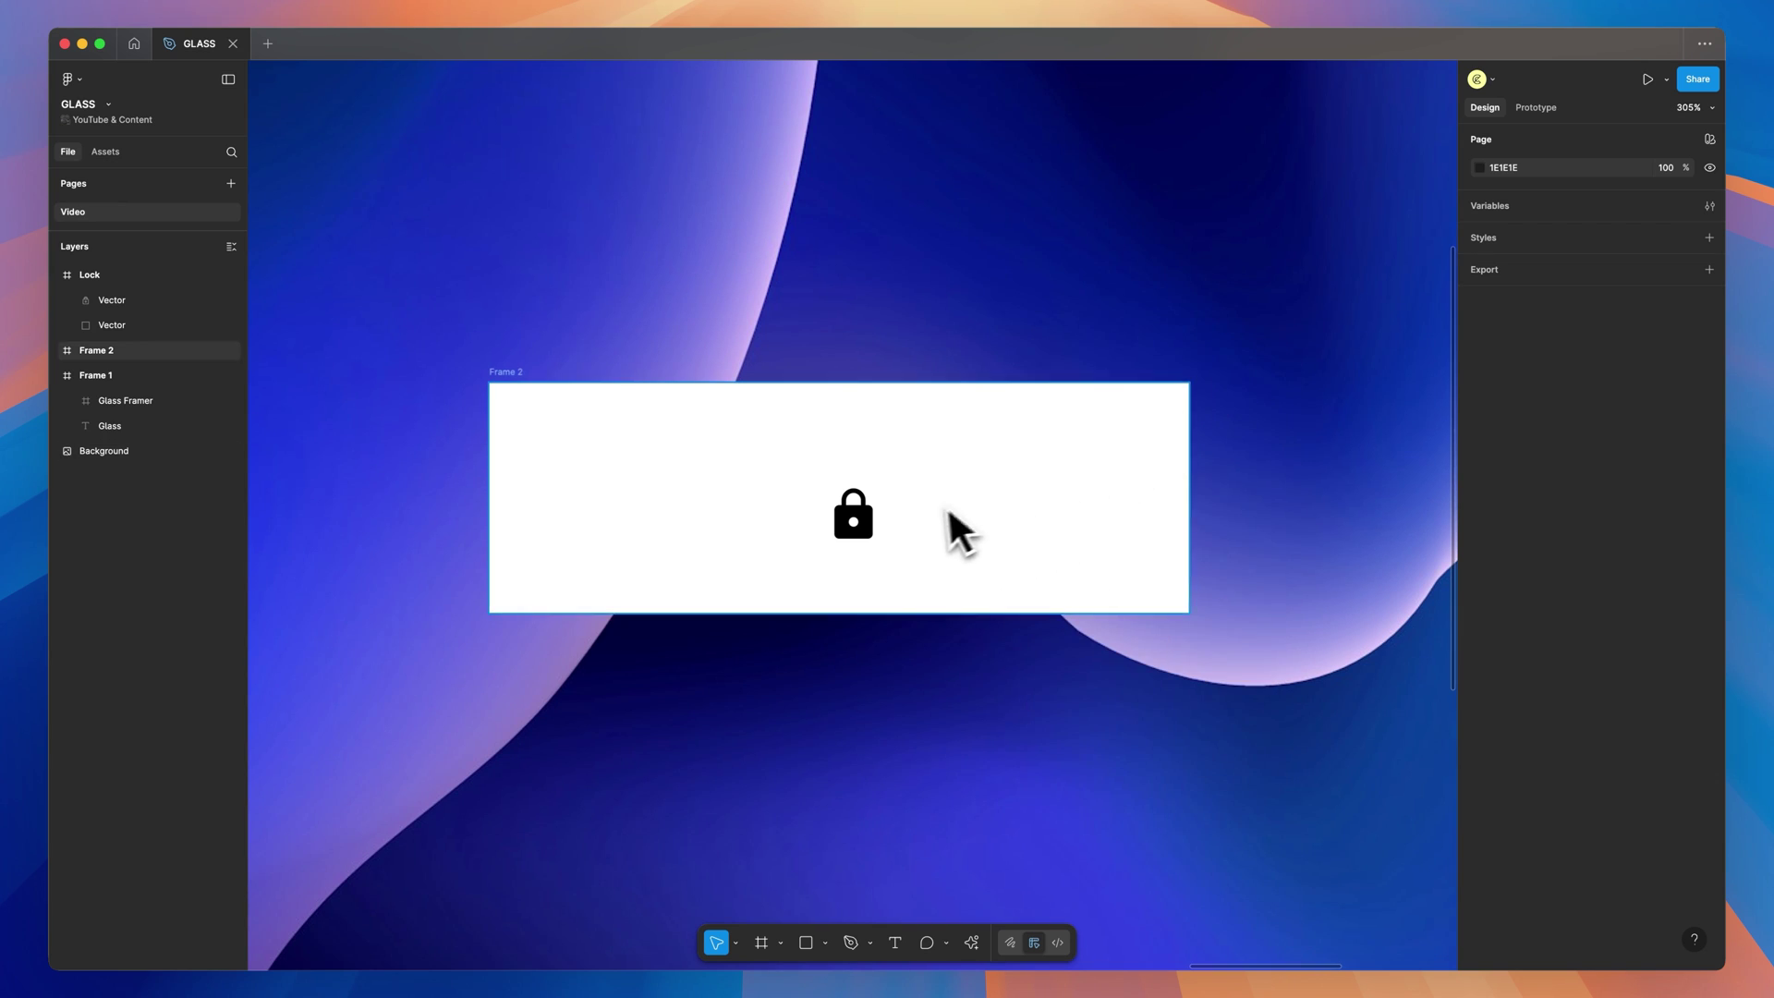
pyautogui.click(824, 499)
pyautogui.moveTo(824, 499); pyautogui.dragTo(582, 462)
# Add an 'asdf' text layer in Frame 2 at size 12 in grey
pyautogui.click(804, 475)
pyautogui.press('t')
pyautogui.click(783, 459)
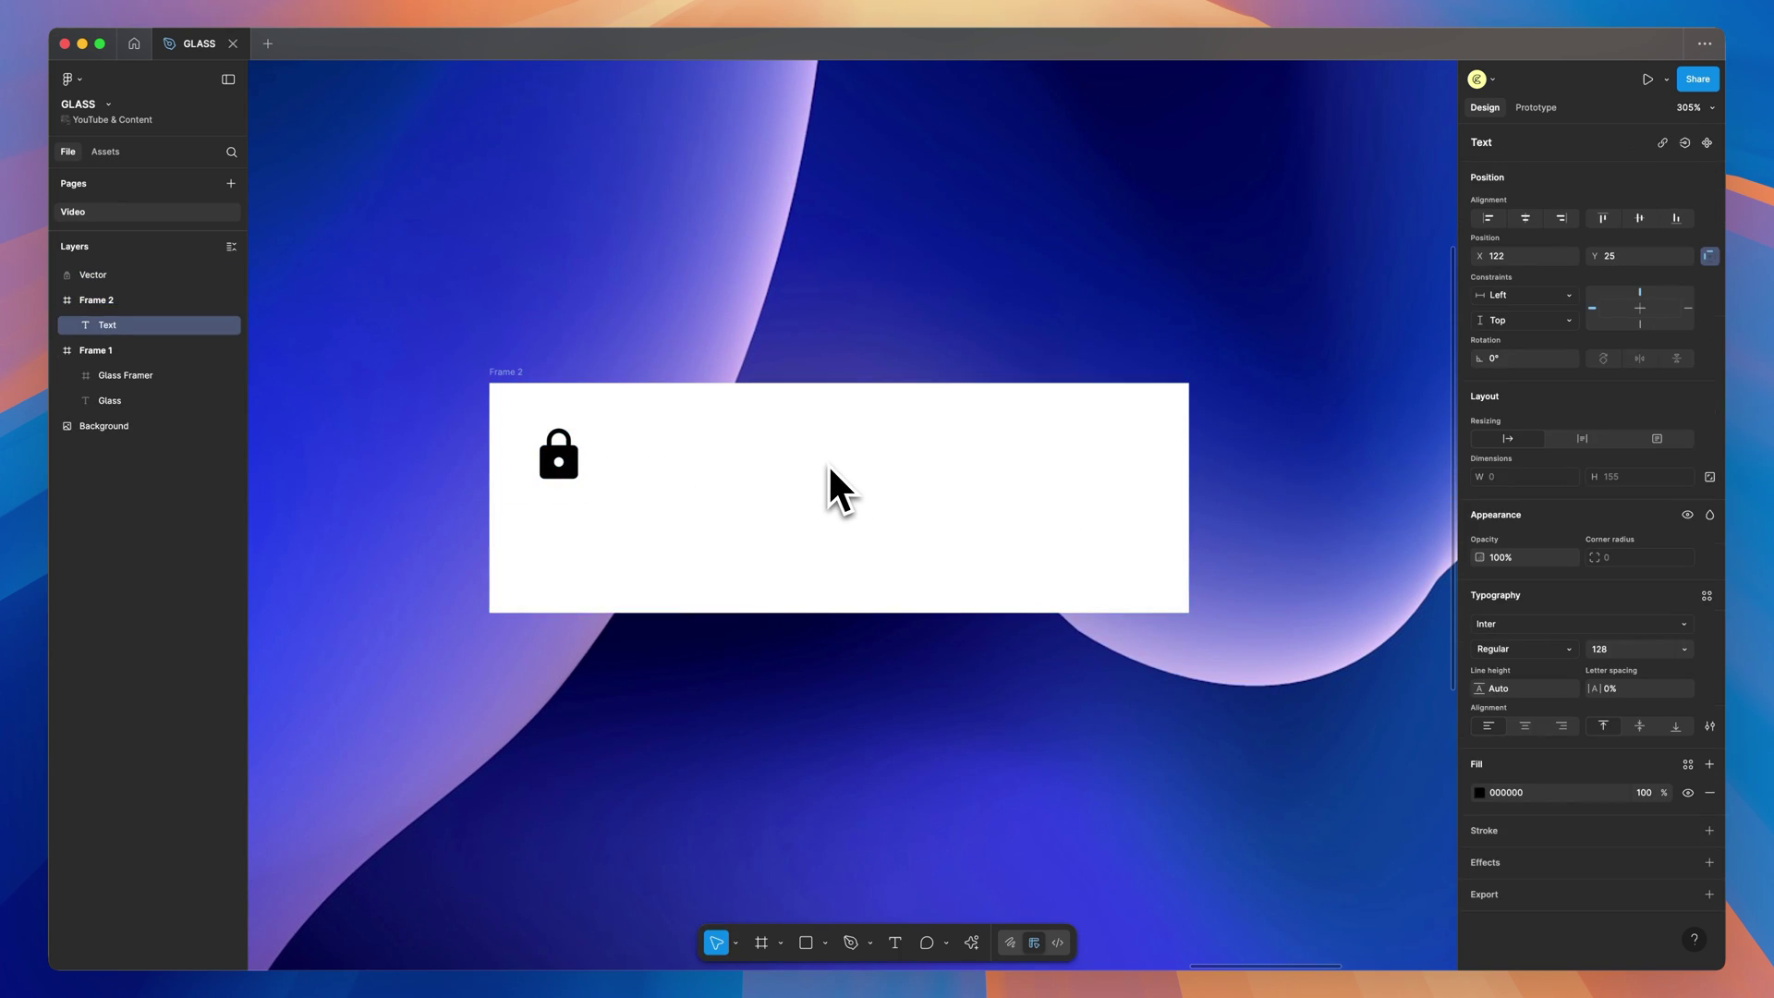
pyautogui.write('asdf')
pyautogui.press('Escape')
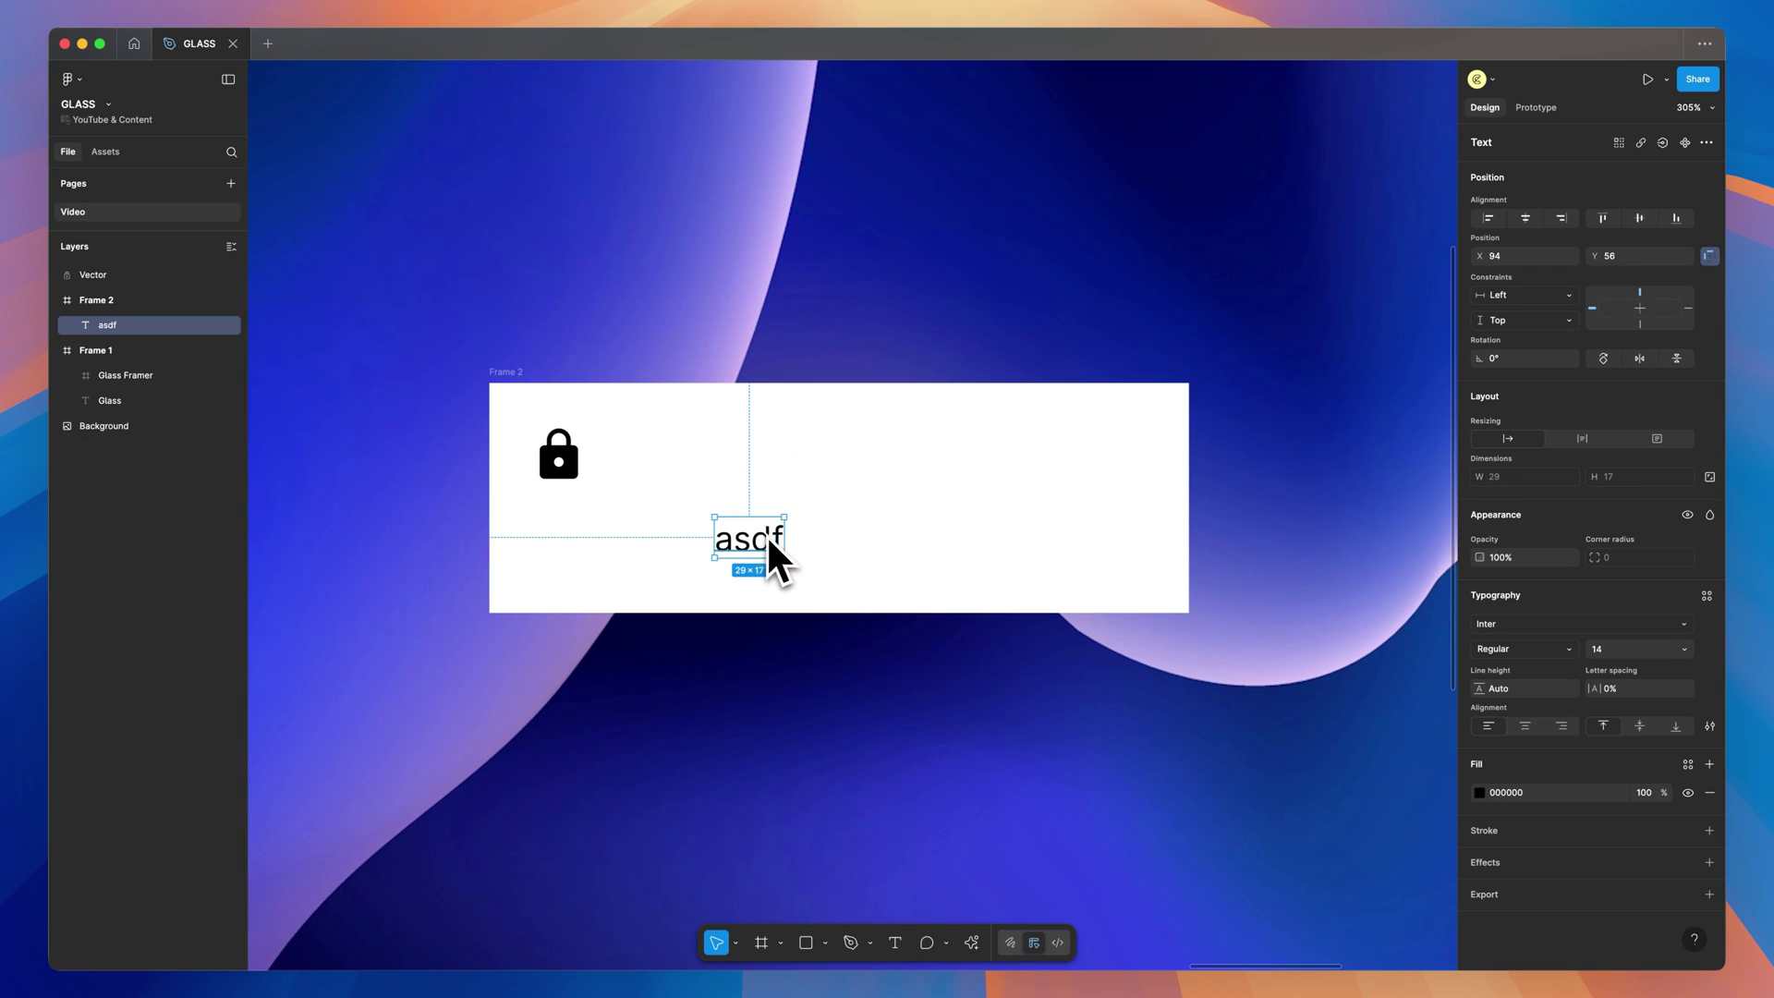
pyautogui.moveTo(763, 540); pyautogui.dragTo(774, 547)
pyautogui.click(1683, 649)
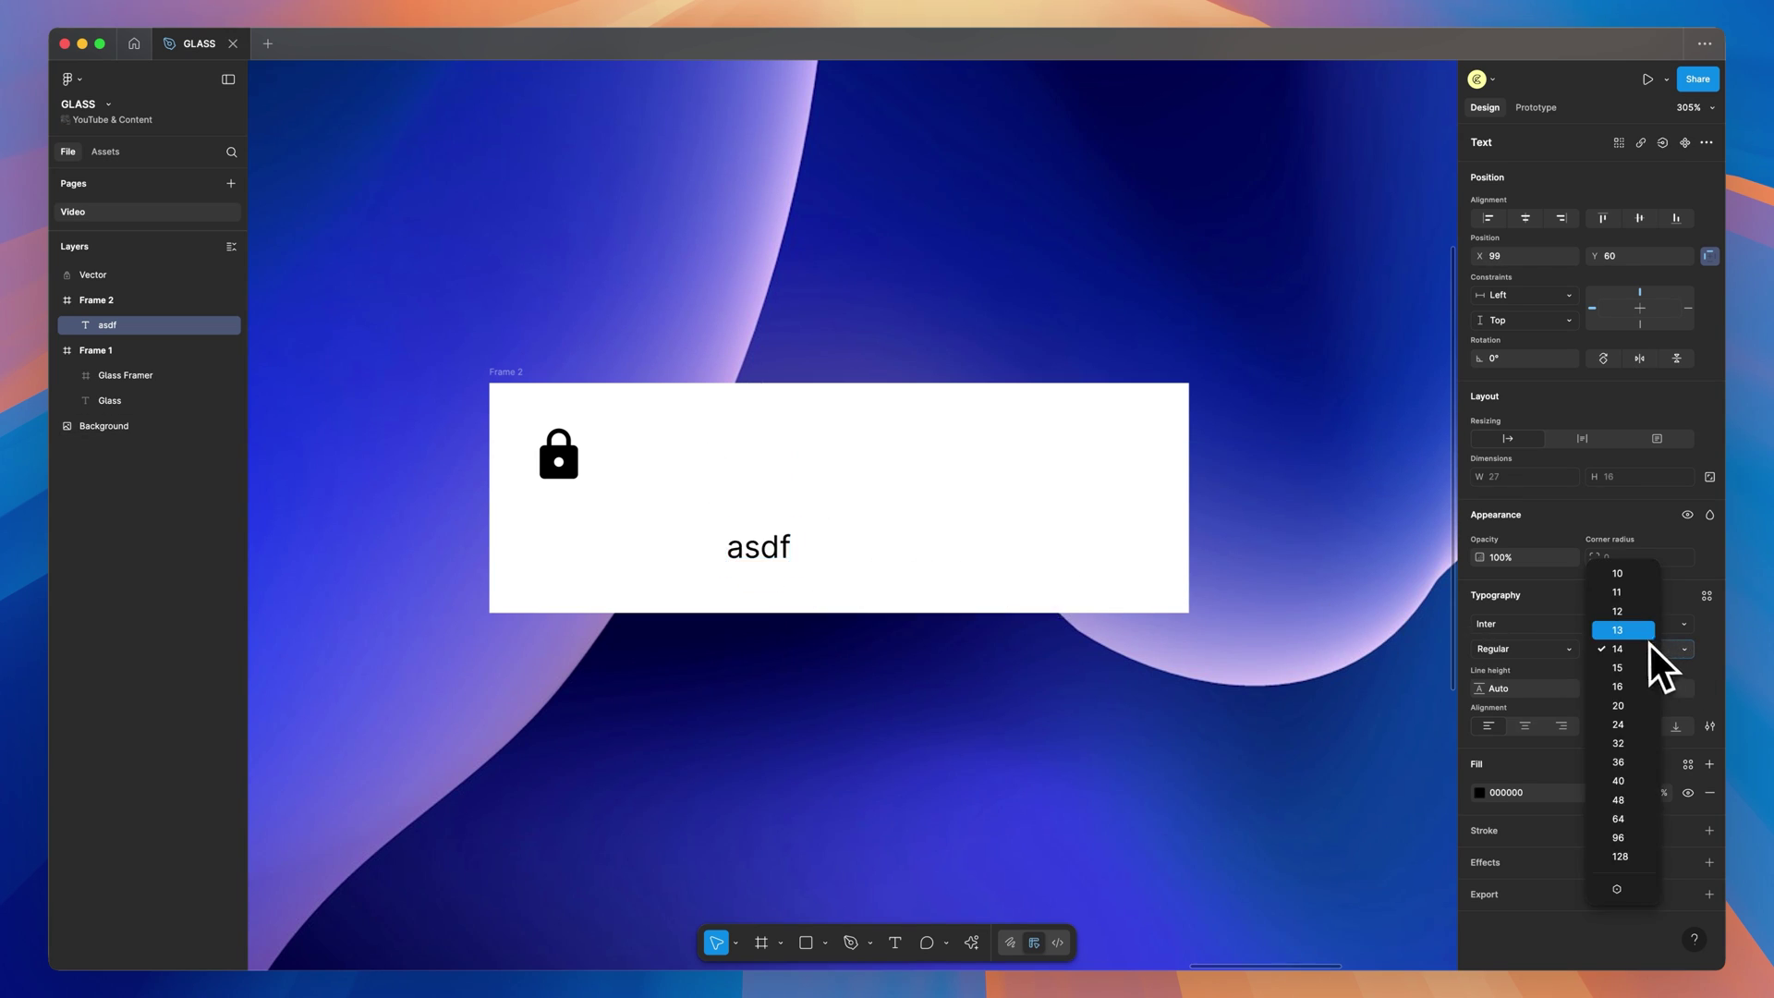
pyautogui.click(1631, 619)
pyautogui.click(1480, 793)
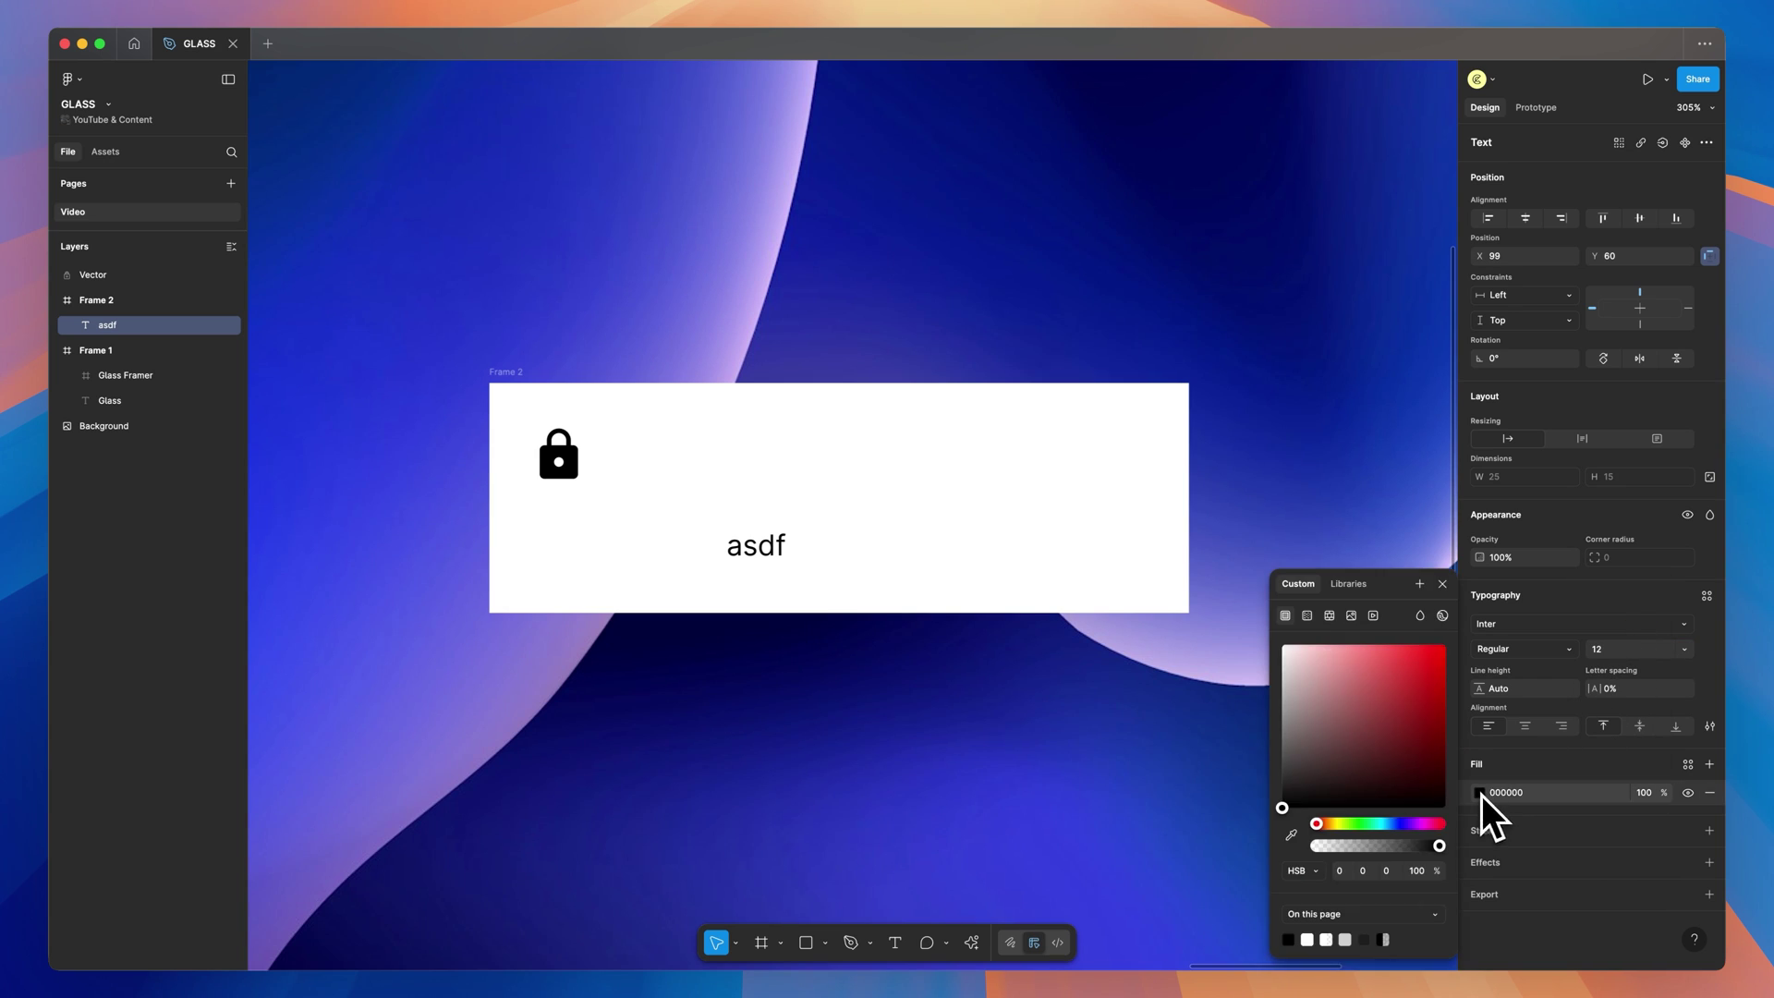
pyautogui.moveTo(1300, 795); pyautogui.dragTo(1255, 740)
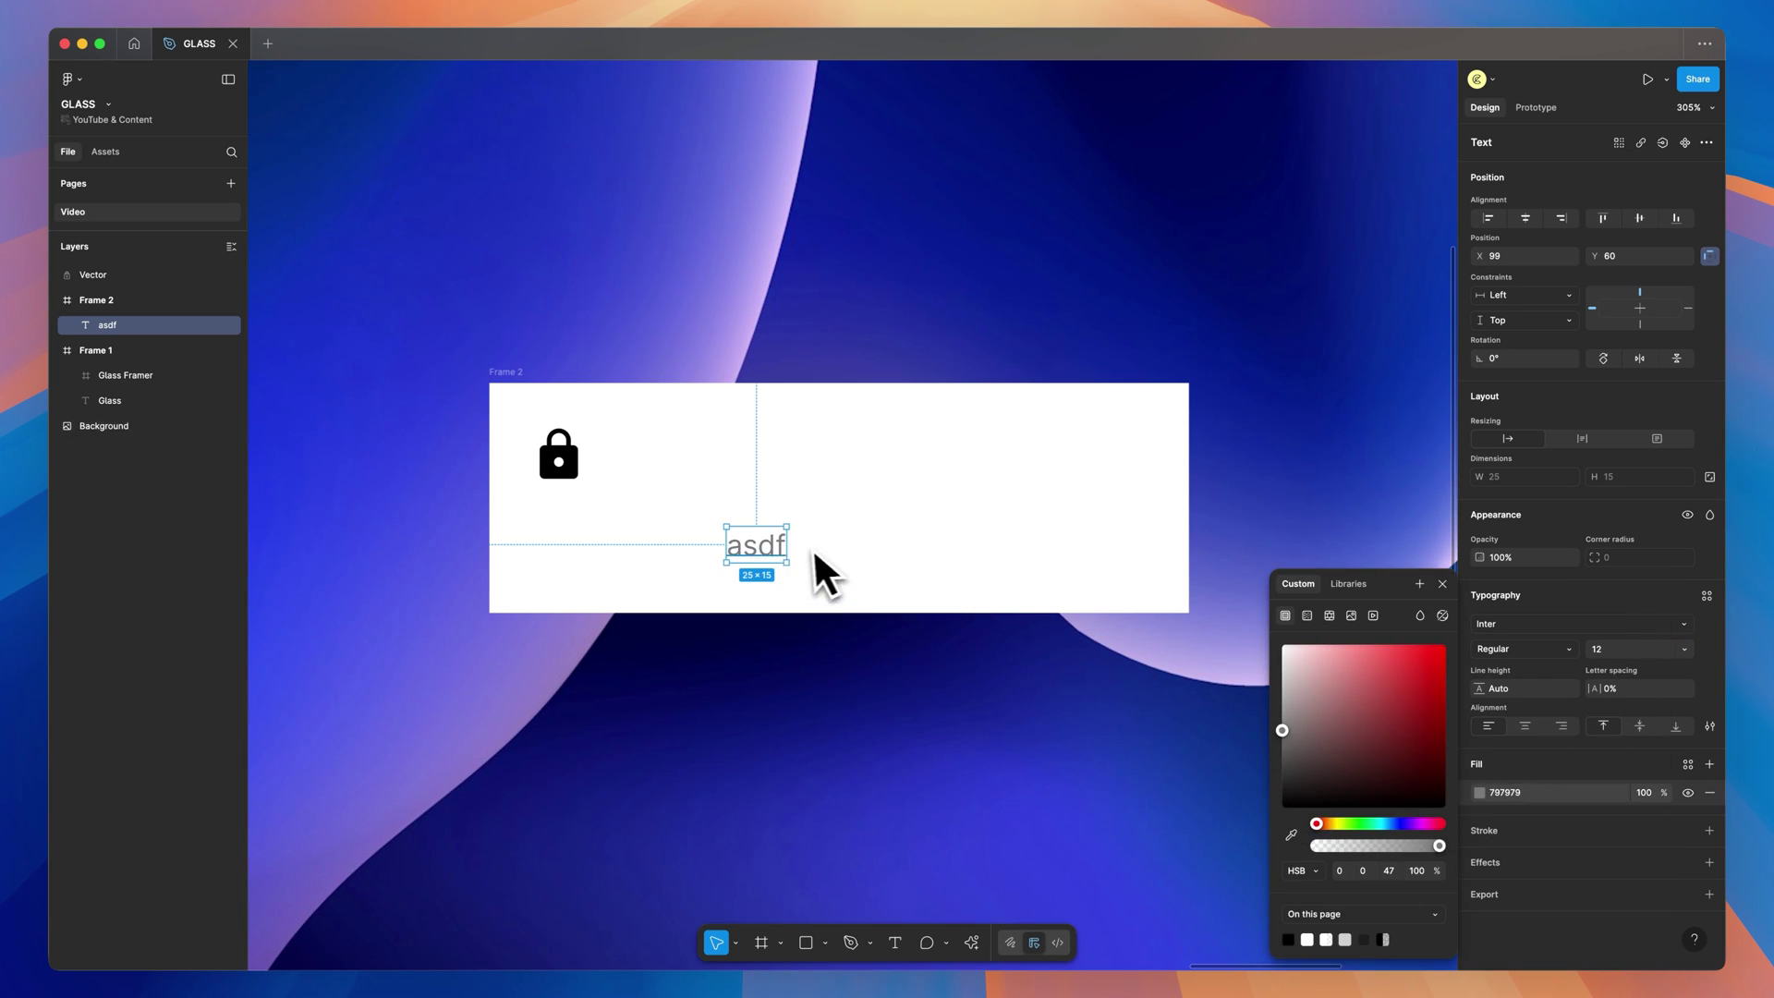
# Duplicate the text above as a 16 px black Semi Bold heading
pyautogui.moveTo(767, 551); pyautogui.dragTo(770, 478)
pyautogui.click(1683, 650)
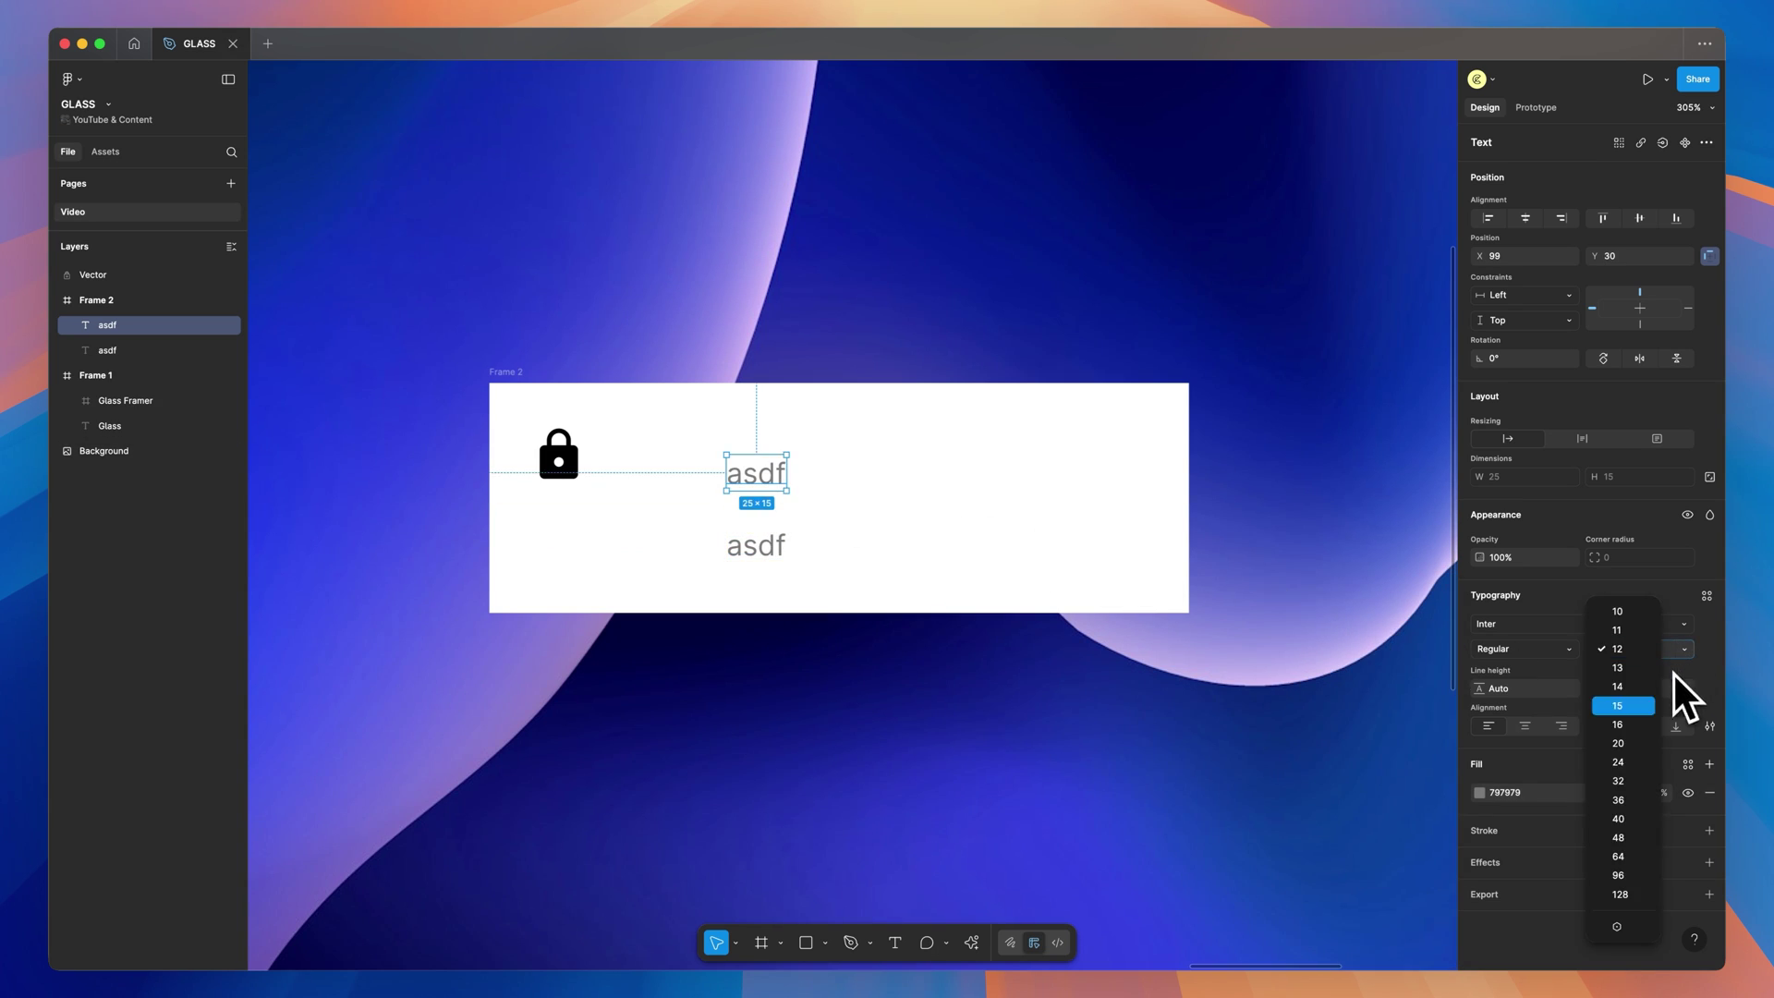
pyautogui.click(1626, 730)
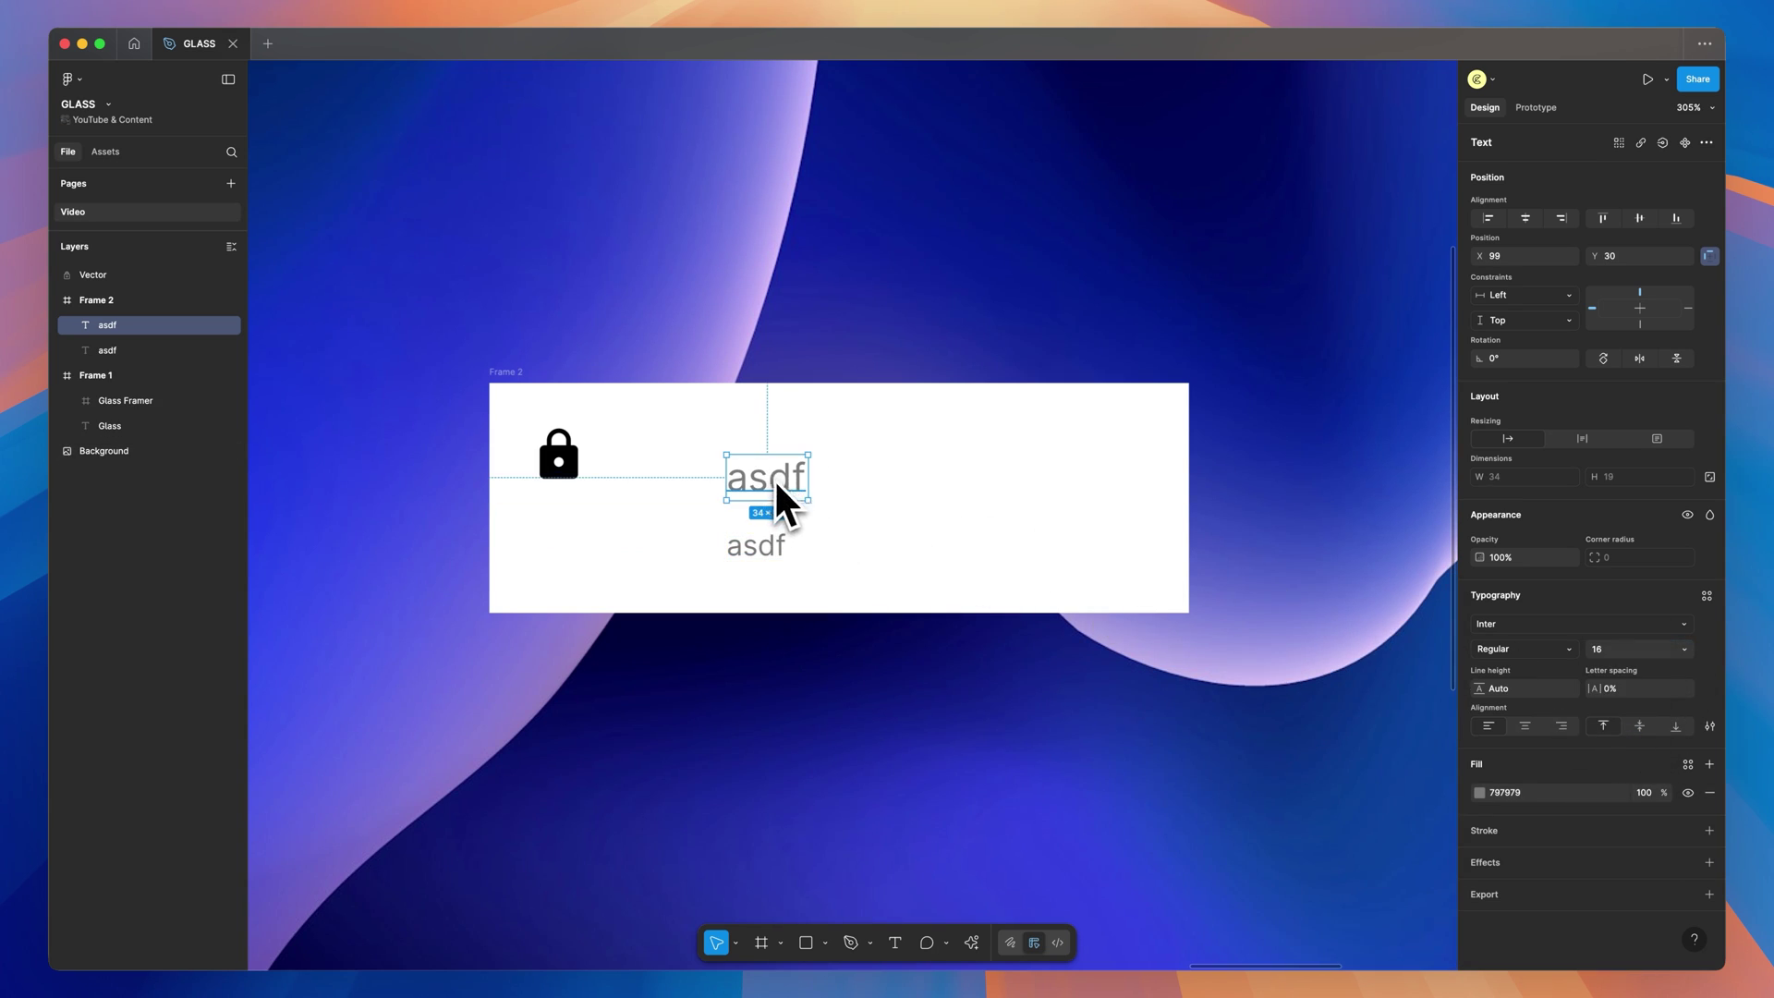
pyautogui.click(1478, 793)
pyautogui.moveTo(1369, 777); pyautogui.dragTo(1199, 837)
pyautogui.click(1566, 649)
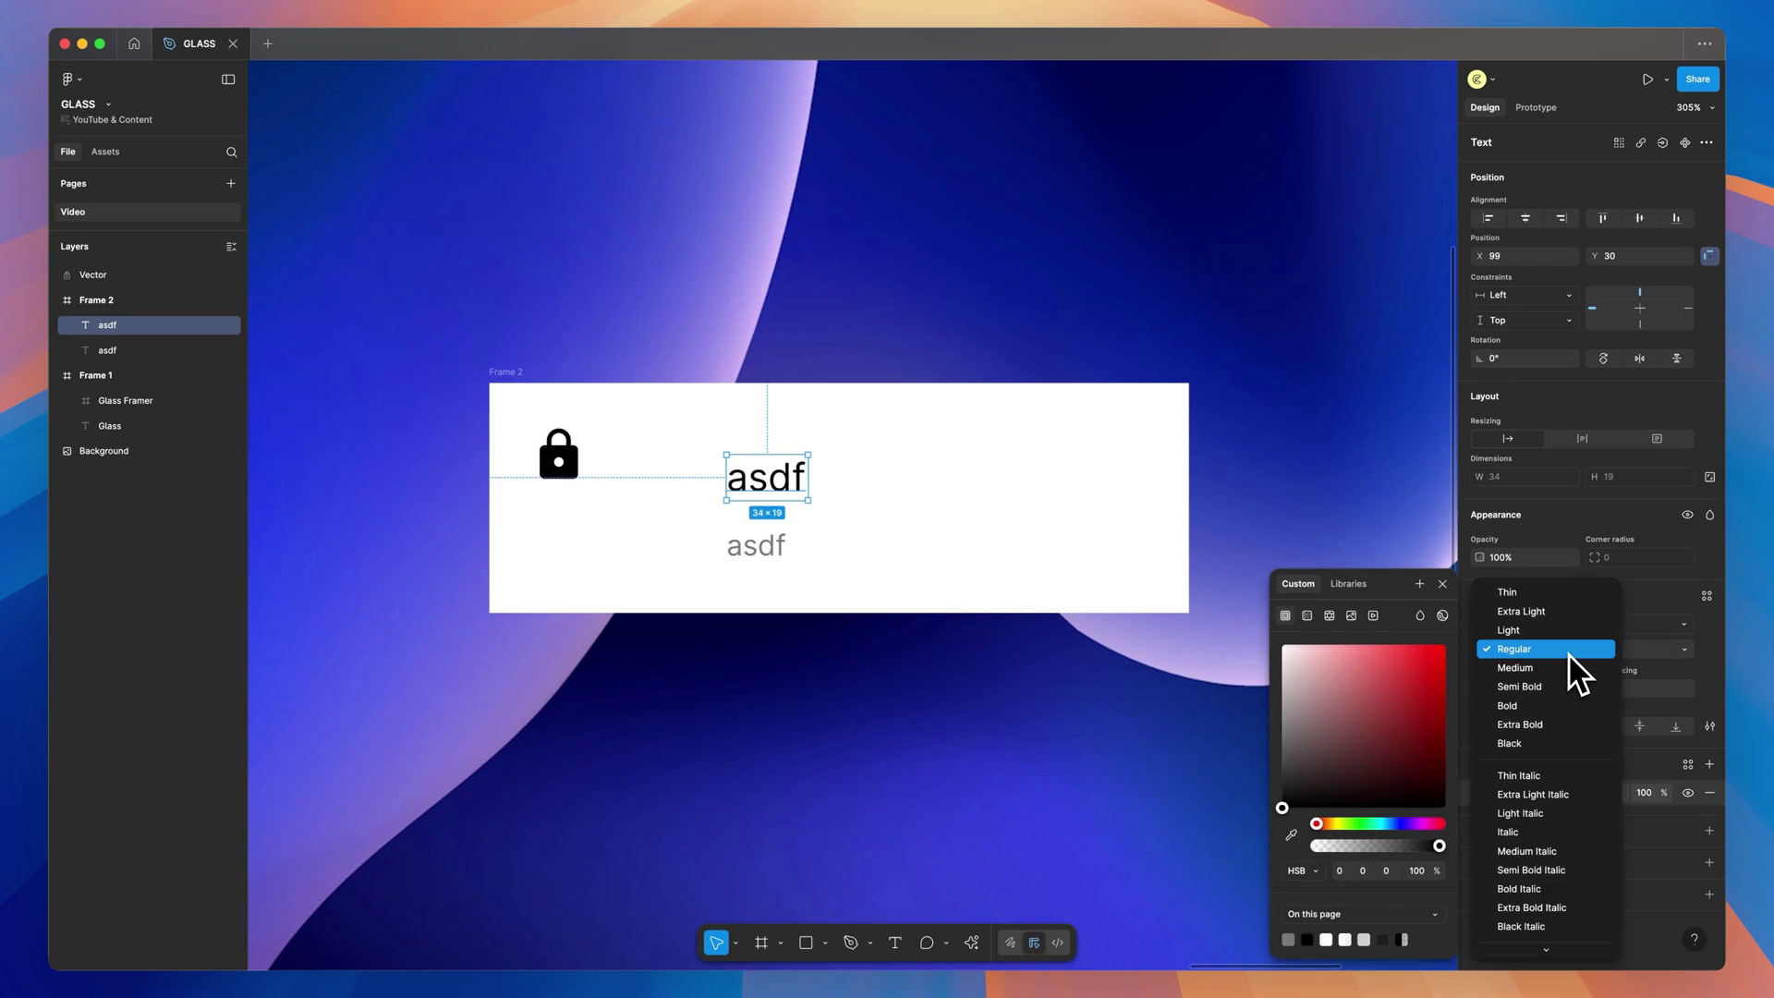
pyautogui.click(1534, 690)
pyautogui.click(886, 489)
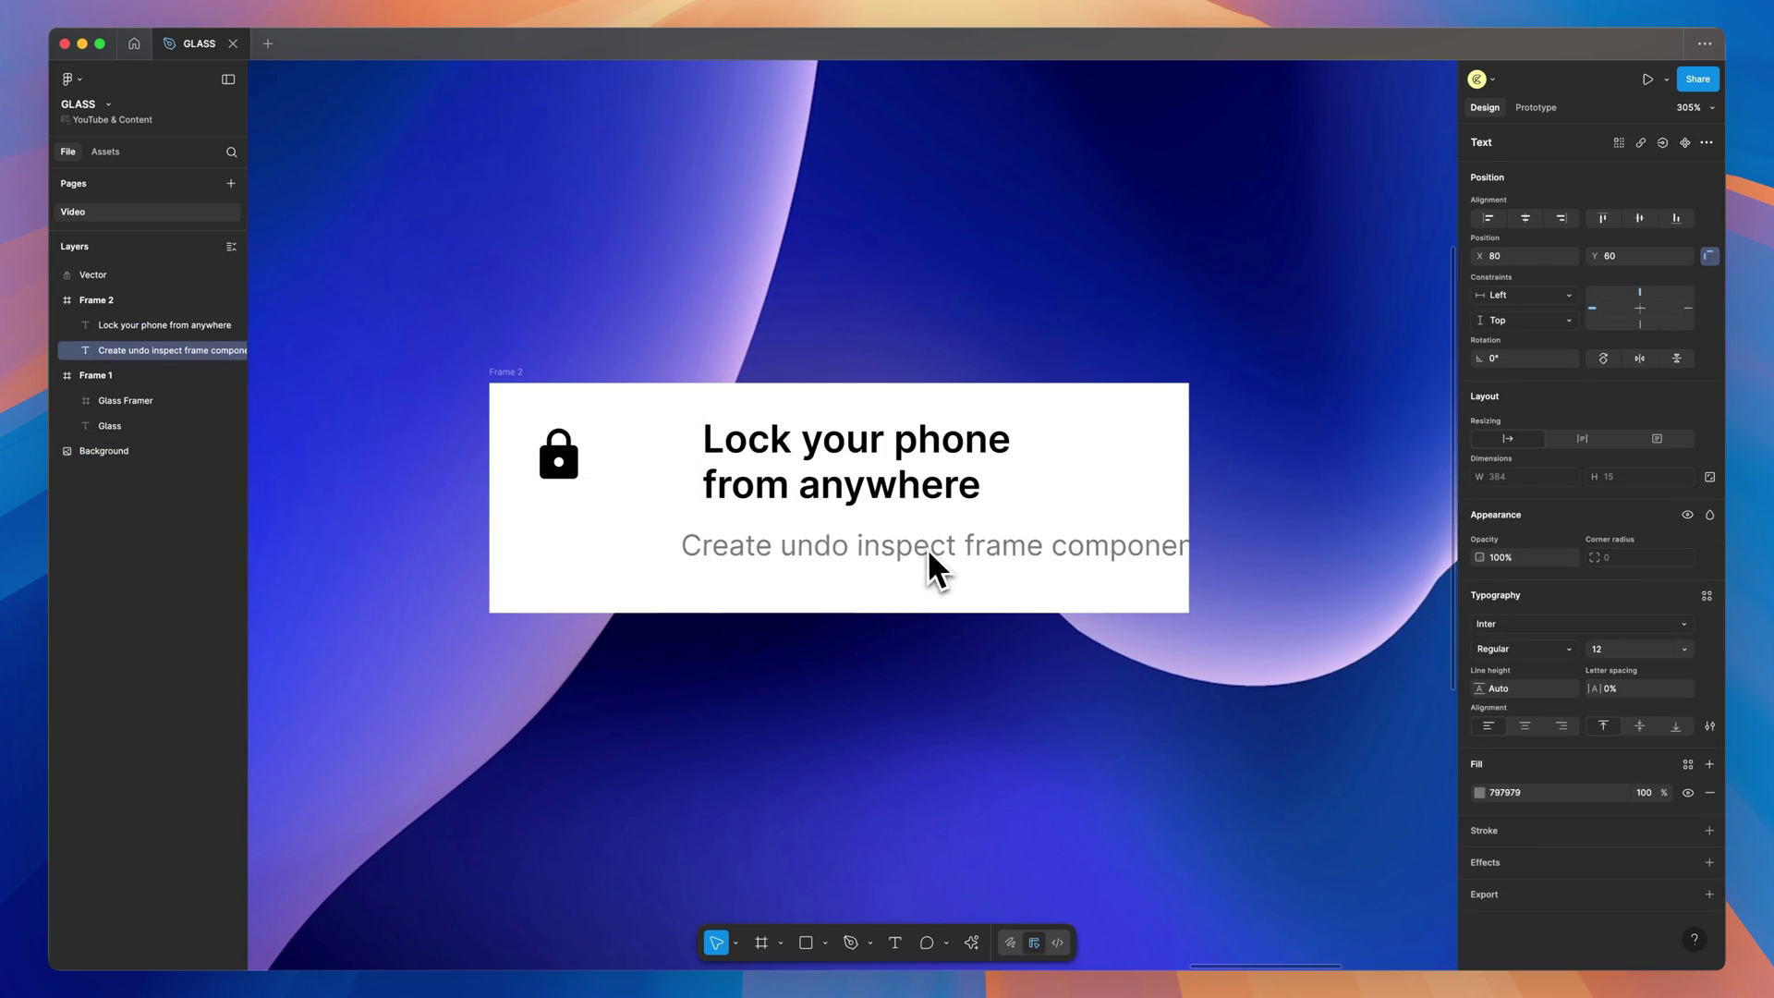
# Stack both text layers in an auto layout with an 8 gap
pyautogui.keyDown('shift'); pyautogui.click(836, 499); pyautogui.keyUp('shift')
pyautogui.hotkey('shift', 'a')
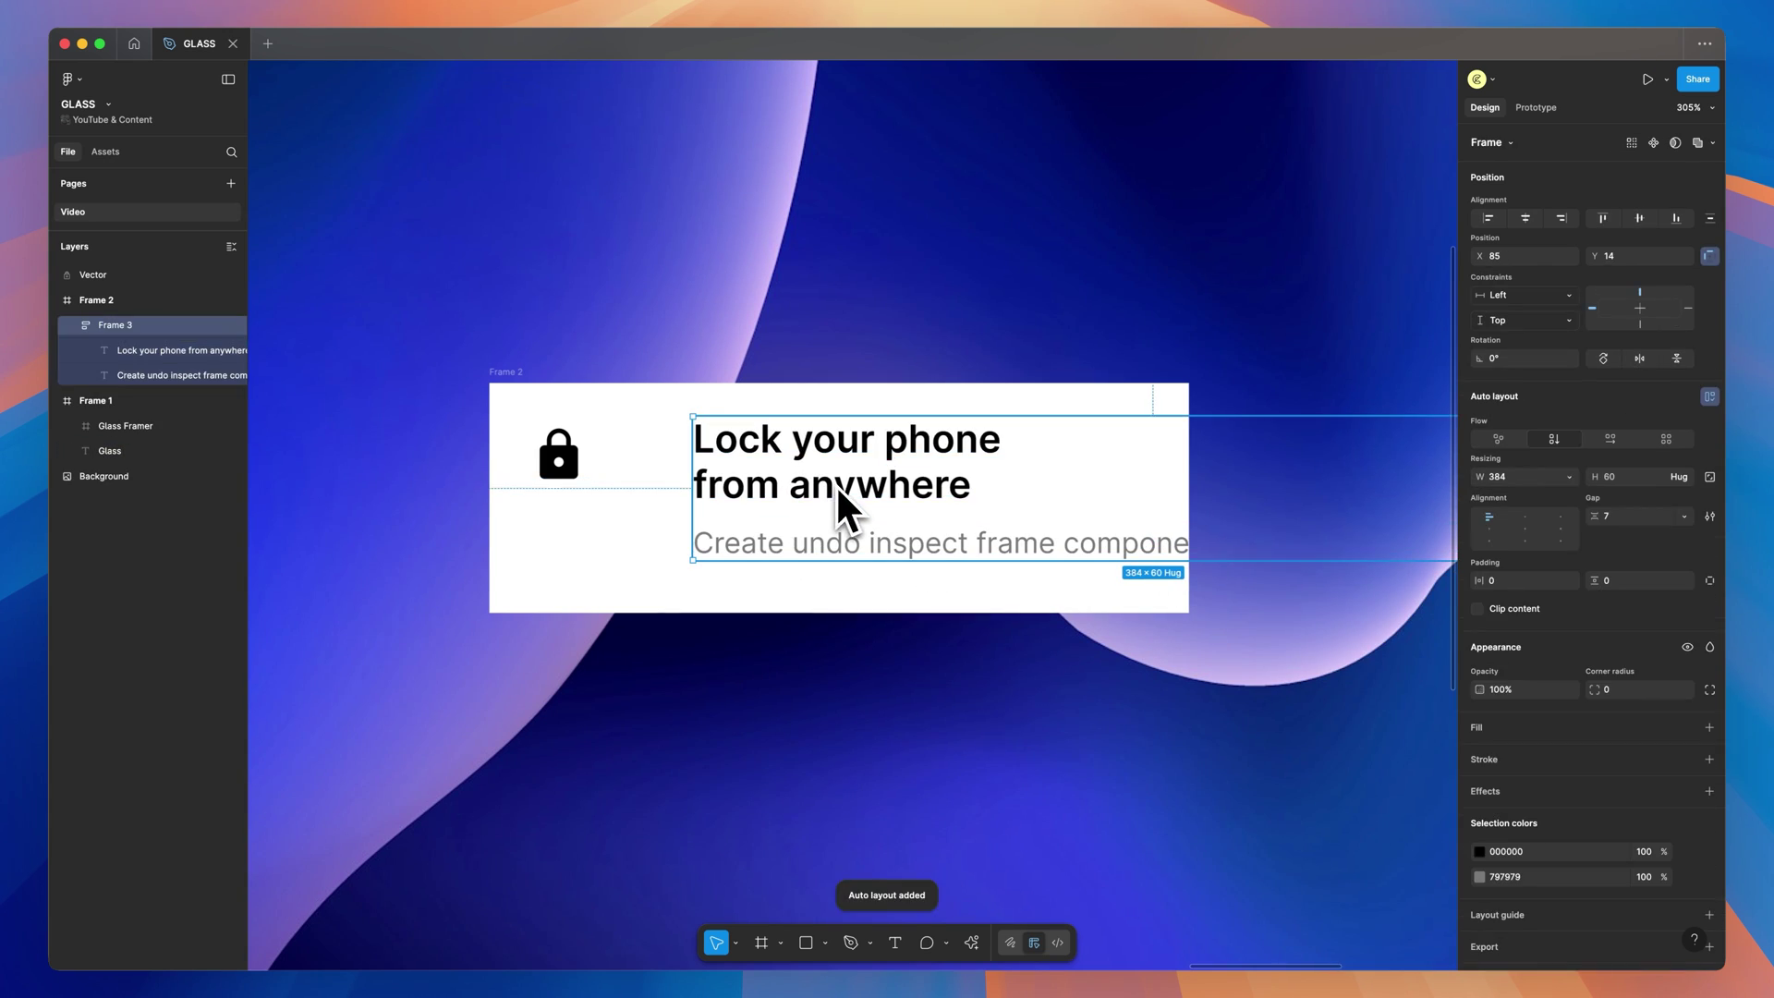
pyautogui.scroll(-5, 906, 504)
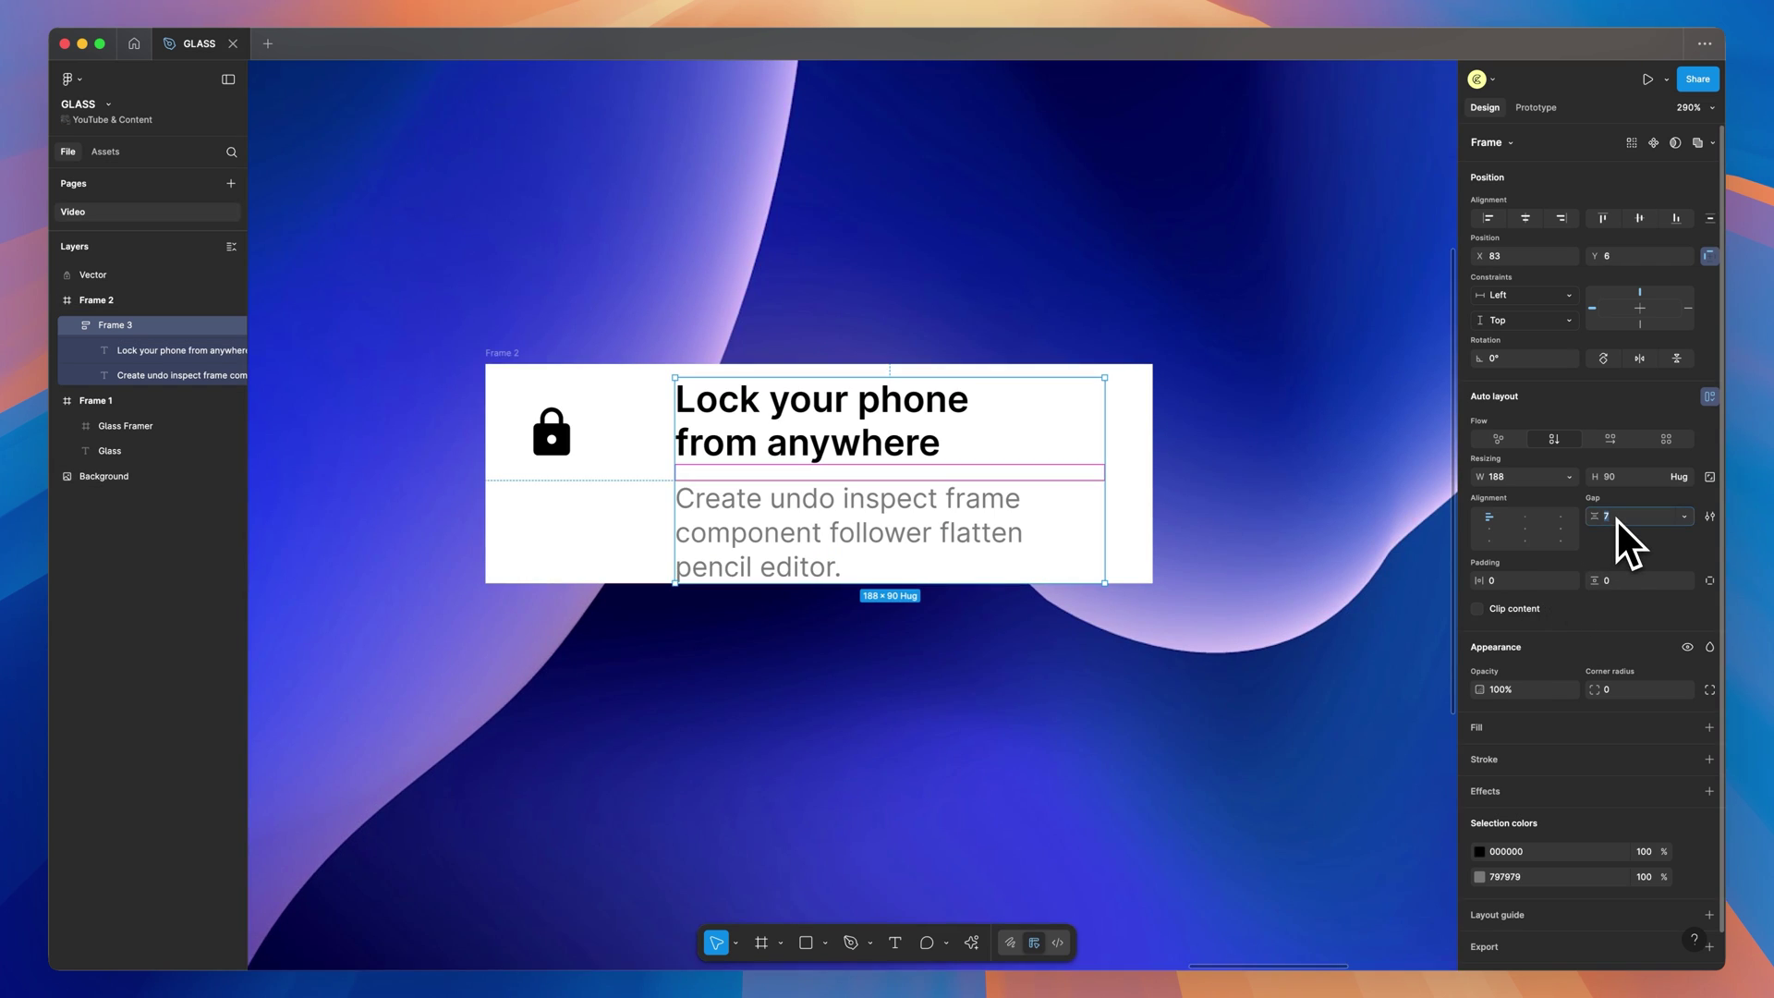
pyautogui.write('8')
pyautogui.press('Return')
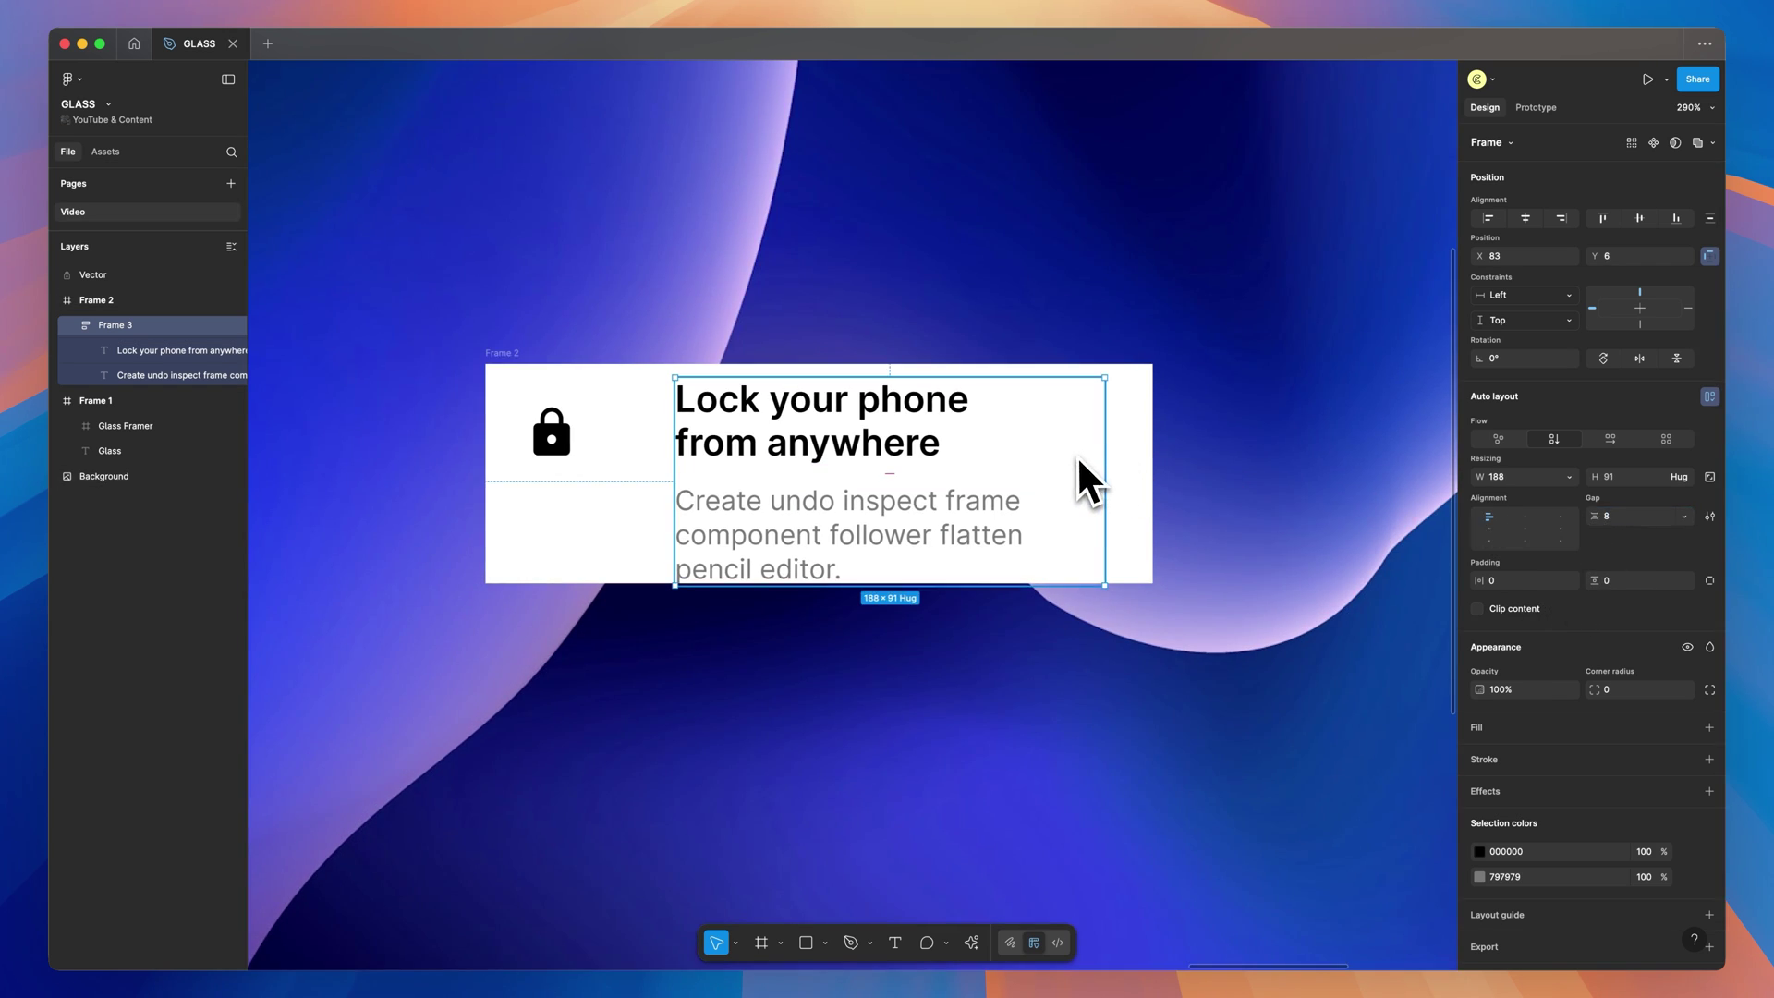
# Give Frame 2 horizontal auto layout and move the lock into it
pyautogui.click(514, 354)
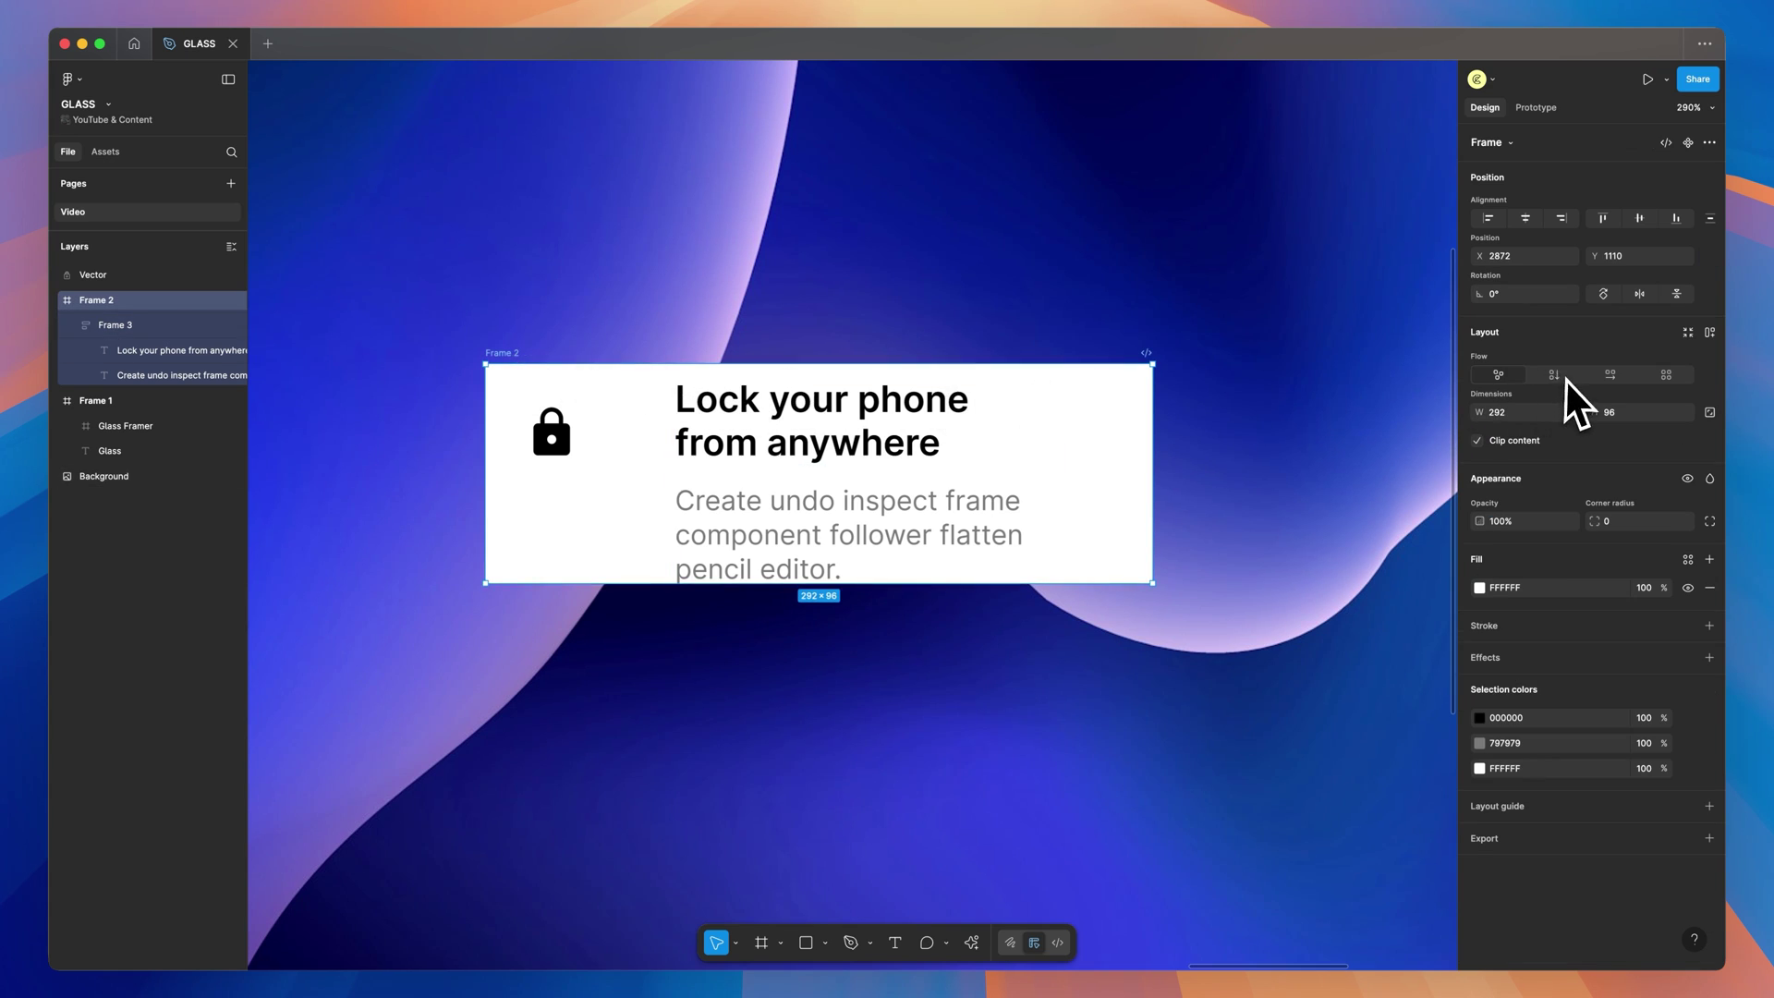
pyautogui.click(1612, 379)
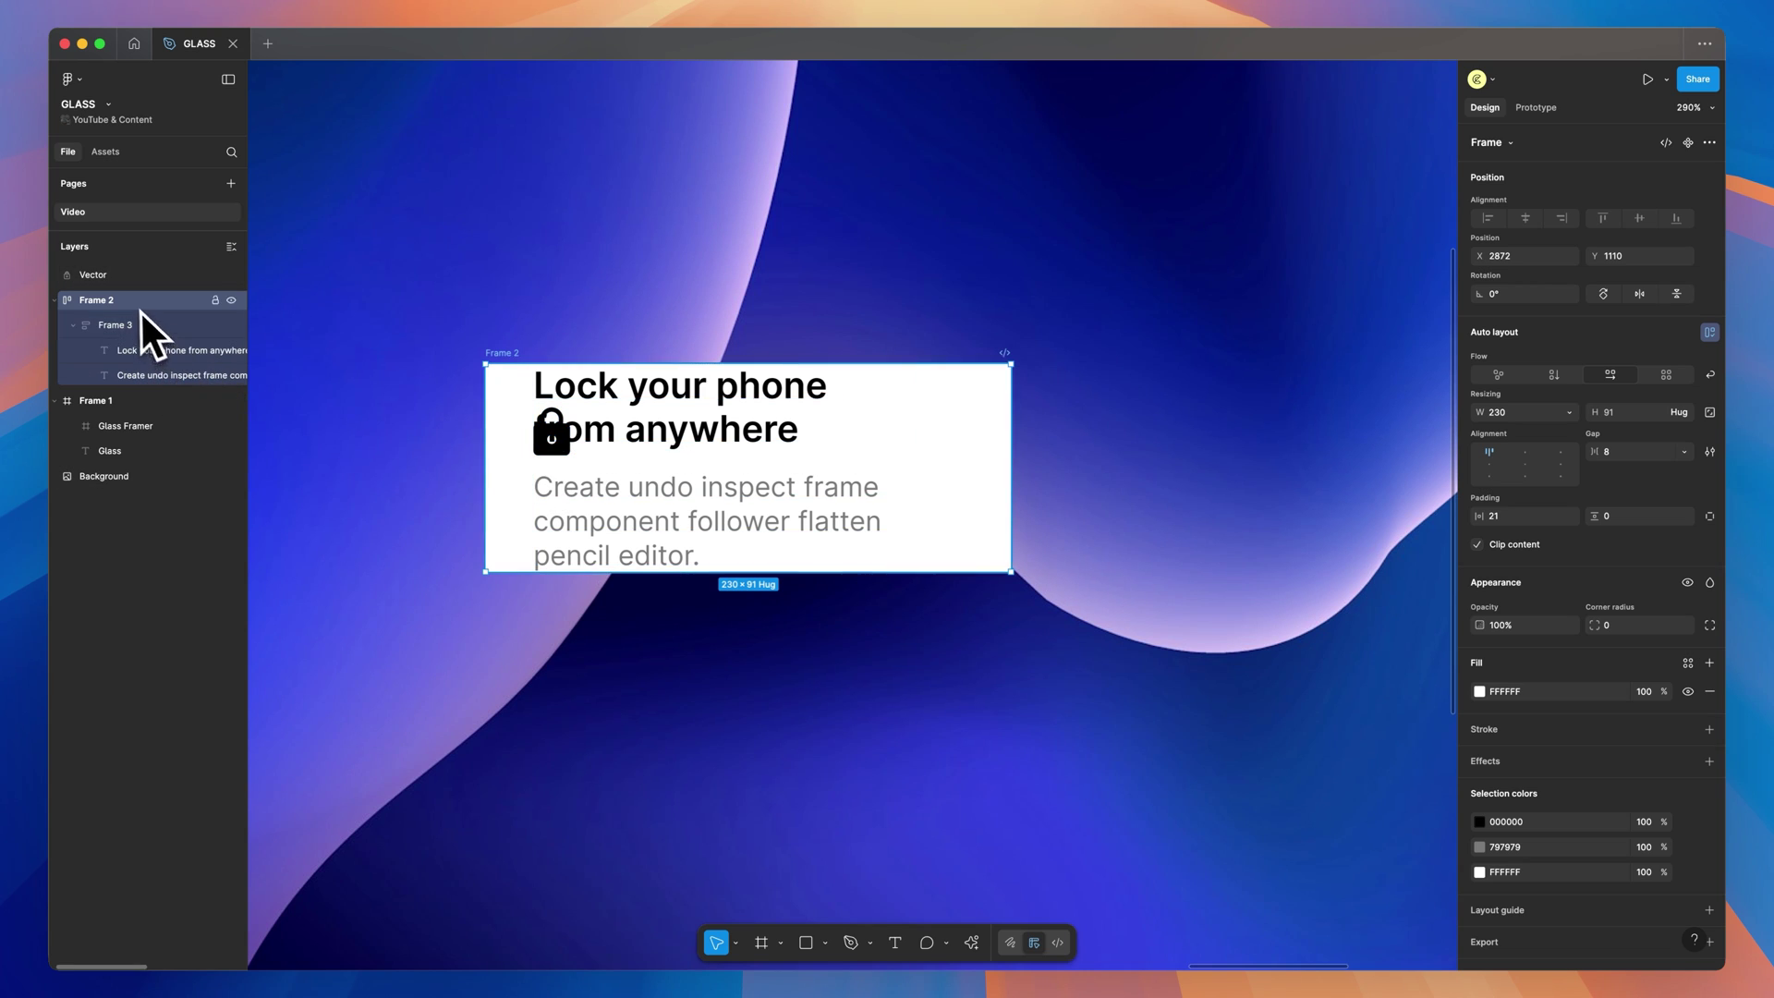
pyautogui.click(103, 277)
pyautogui.moveTo(103, 283); pyautogui.dragTo(112, 320)
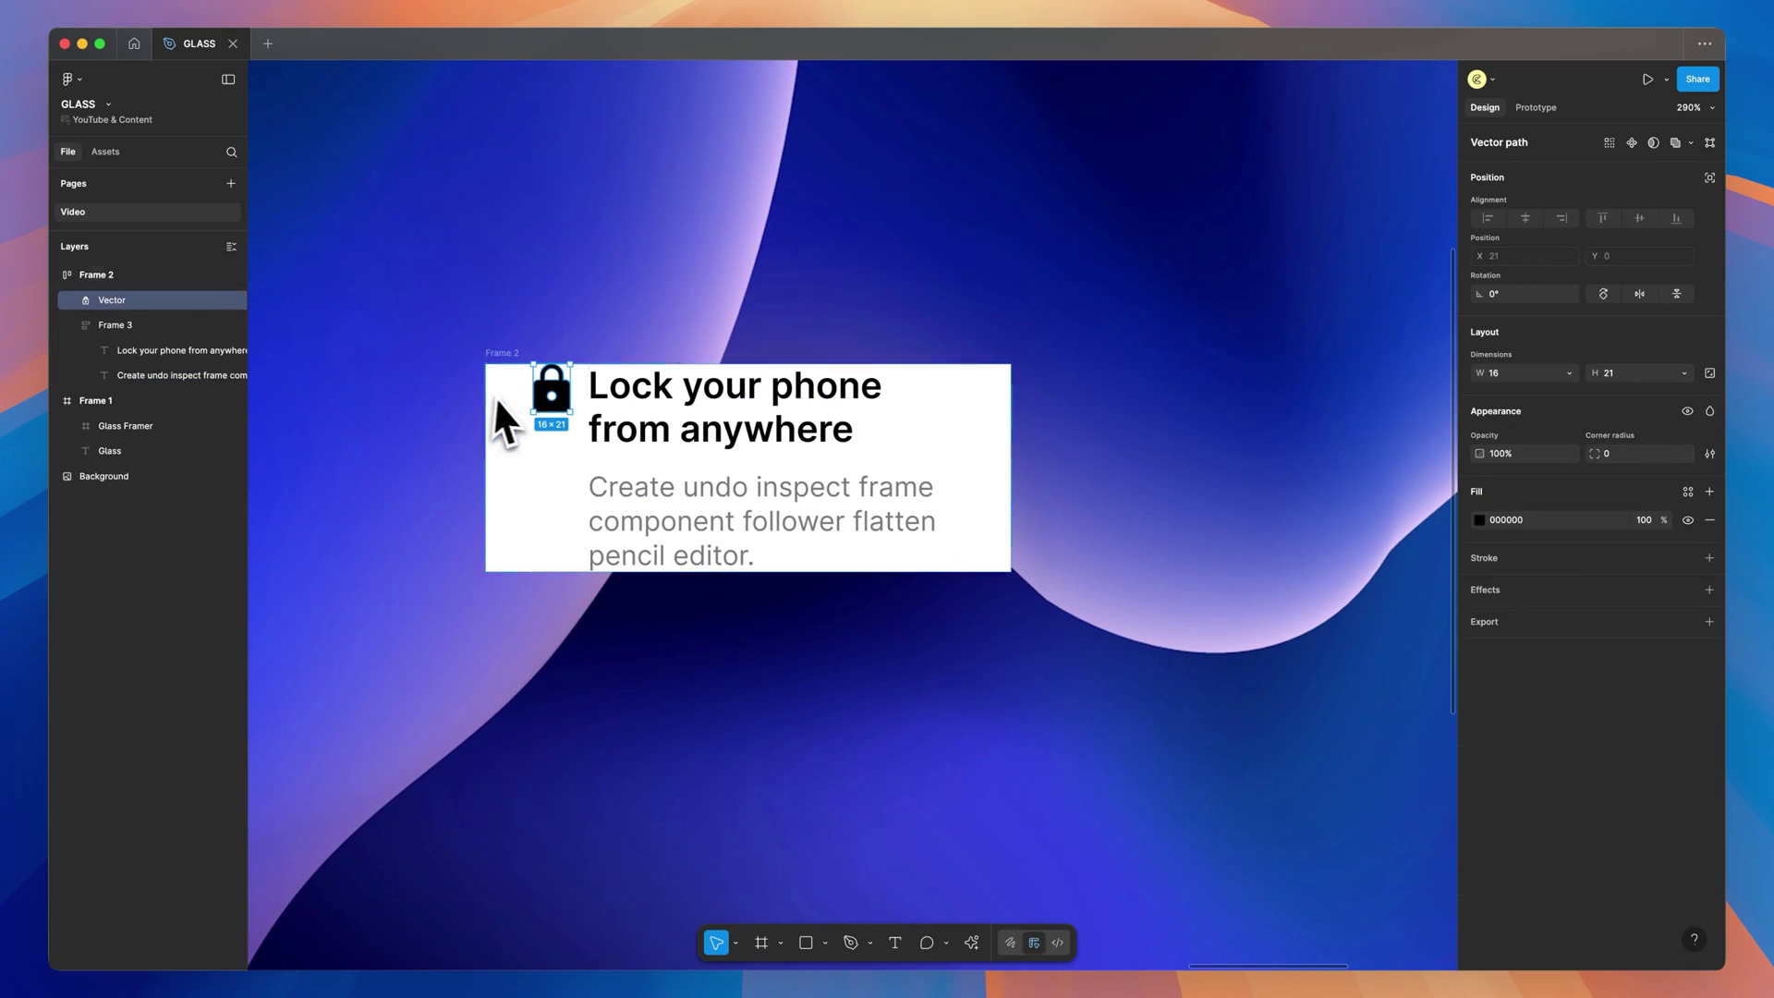
# Set Frame 2 padding to 16 on all sides and widen the card
pyautogui.click(562, 480)
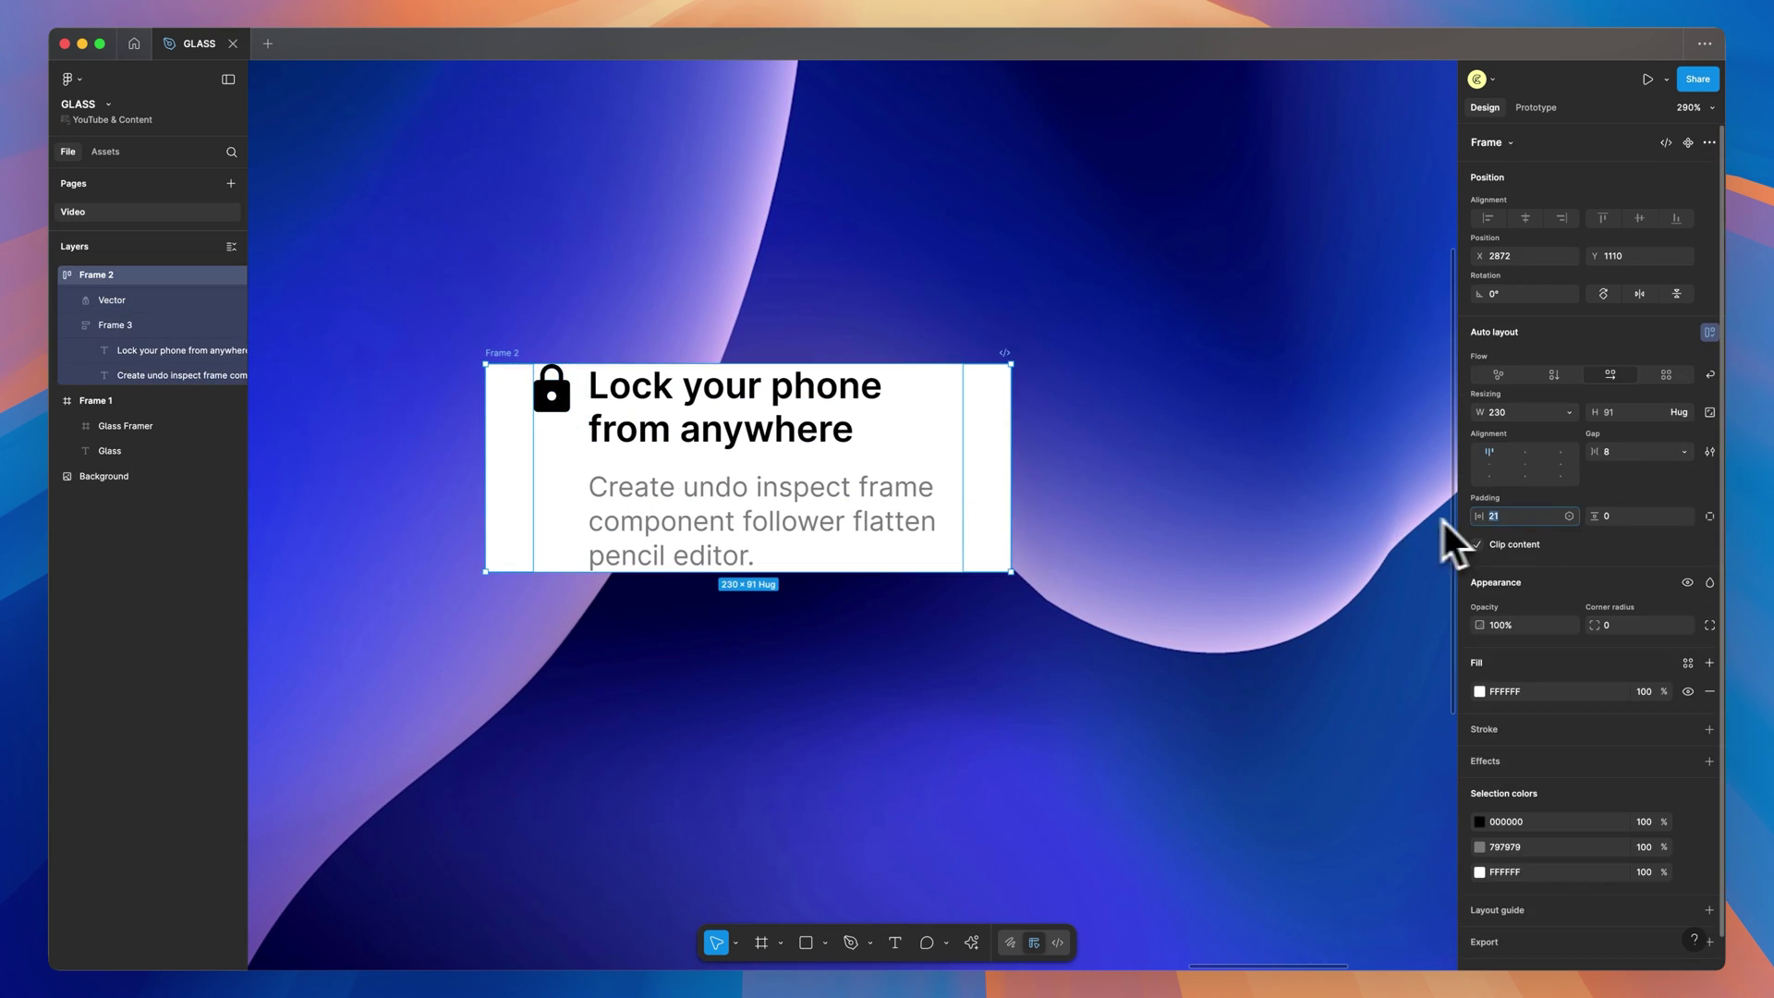
pyautogui.click(1534, 519)
pyautogui.write('16')
pyautogui.click(1630, 519)
pyautogui.write('1')
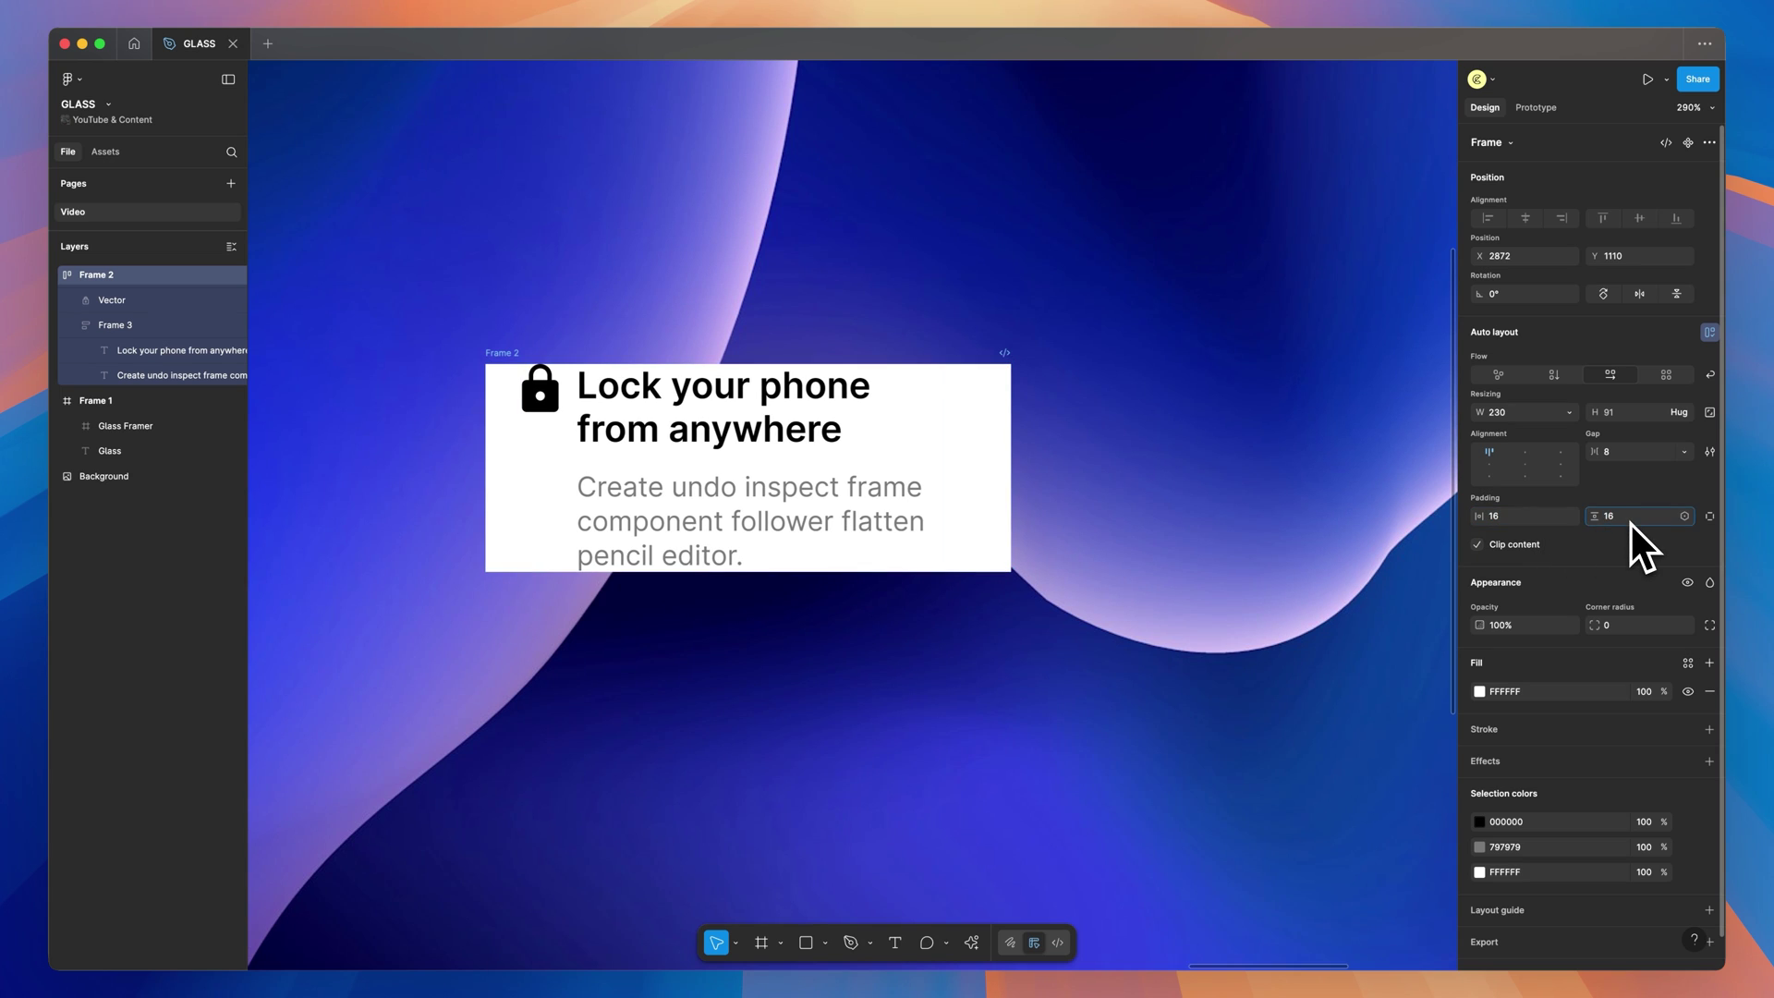
pyautogui.press('Return')
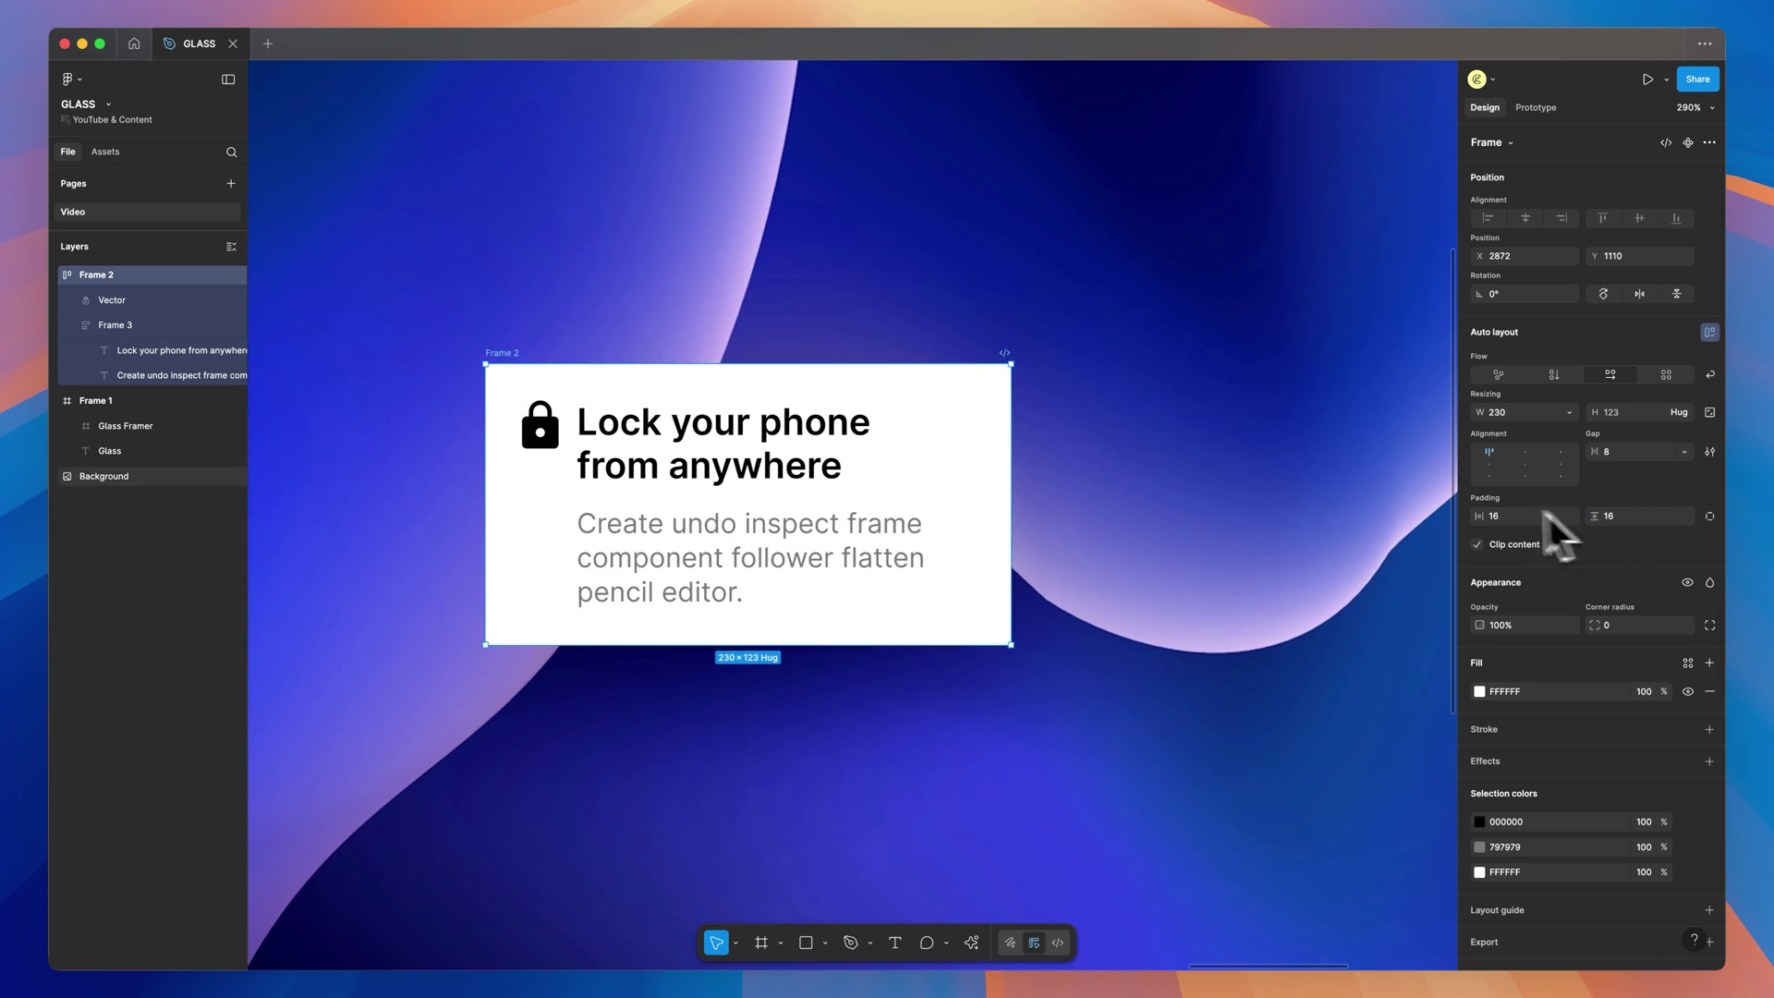
pyautogui.moveTo(1011, 494); pyautogui.dragTo(1296, 490)
# Make both texts fill the card width while hugging their content height
pyautogui.doubleClick(730, 469)
pyautogui.press('Return')
pyautogui.click(1551, 412)
pyautogui.click(1555, 415)
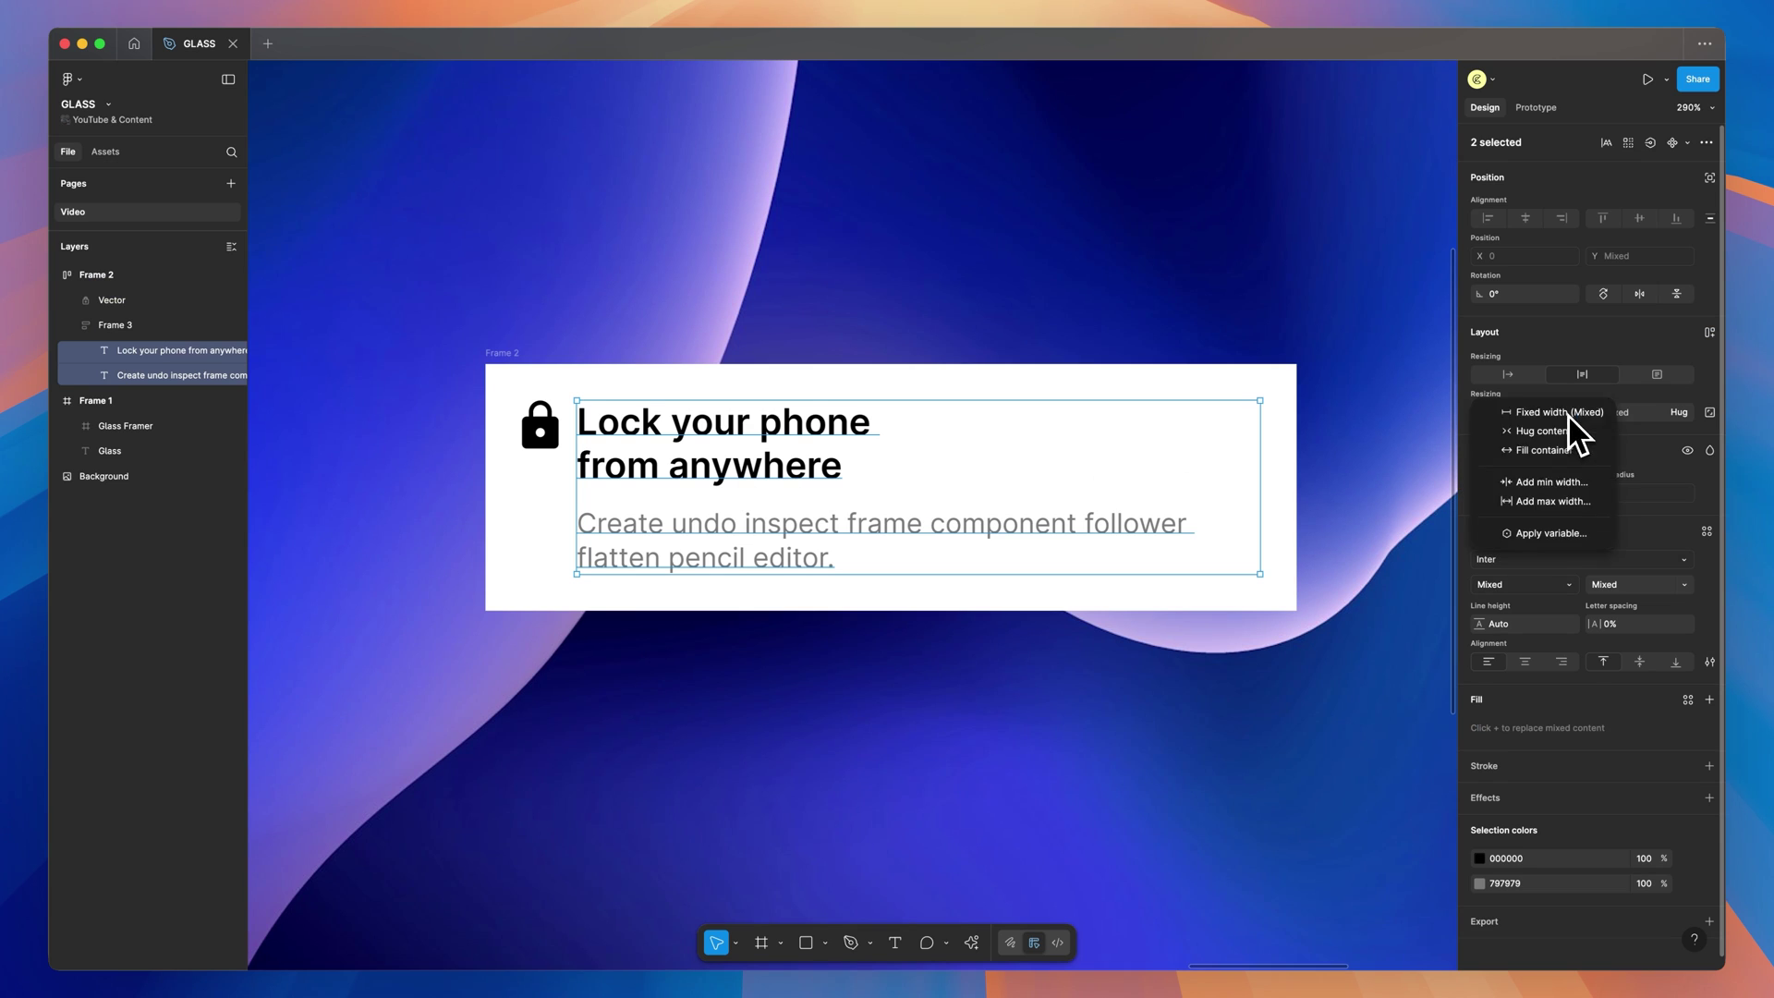
pyautogui.click(1532, 457)
pyautogui.click(1680, 413)
pyautogui.click(1681, 413)
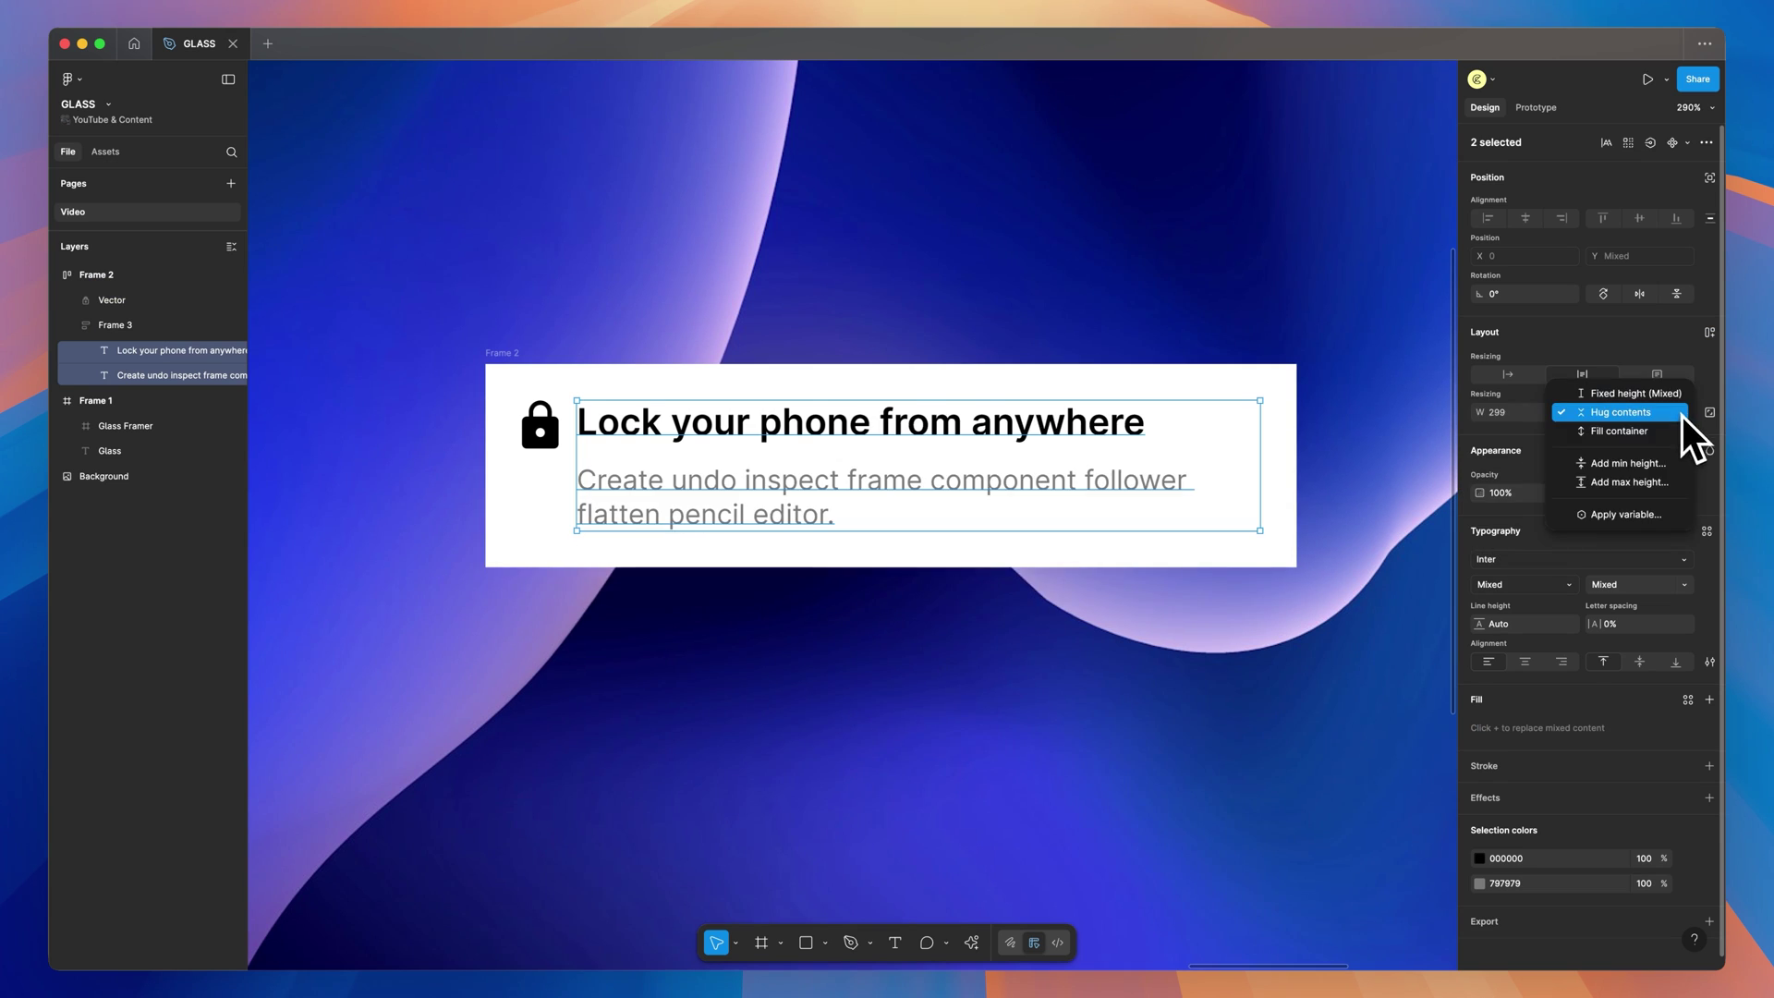
pyautogui.click(1617, 414)
# Set Frame 2's gap to 16 and centre its contents vertically
pyautogui.click(639, 388)
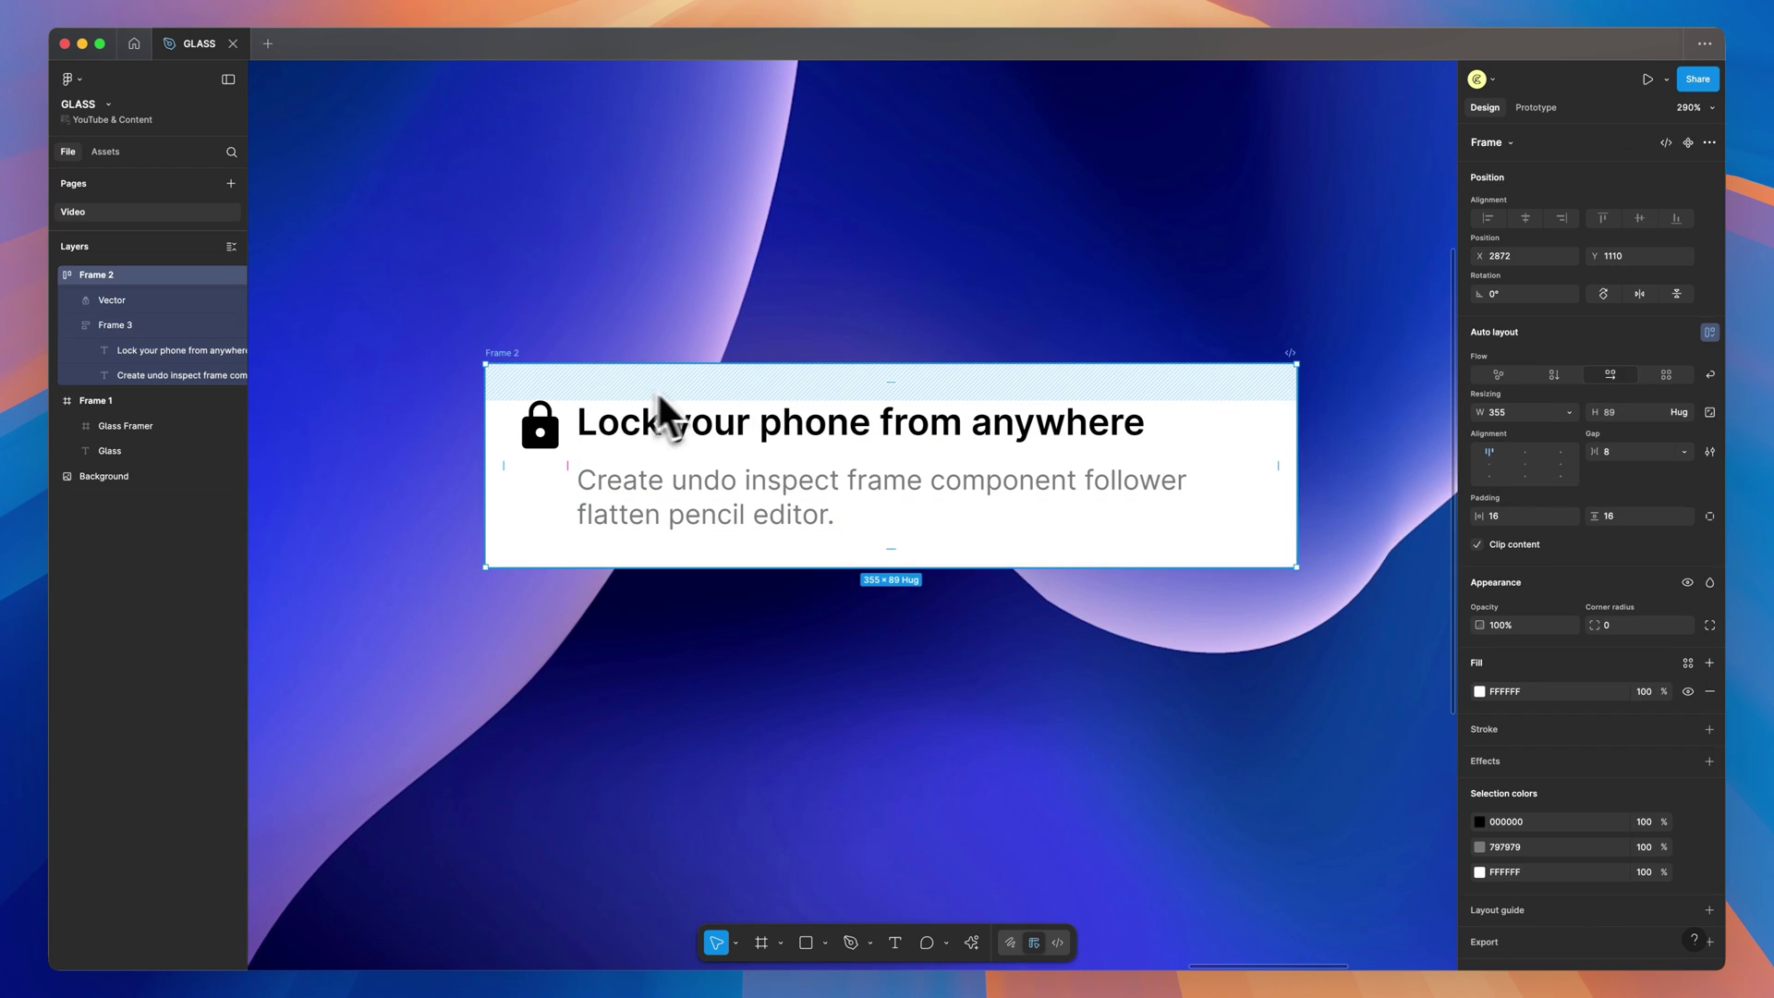
pyautogui.click(1633, 457)
pyautogui.write('16')
pyautogui.press('Return')
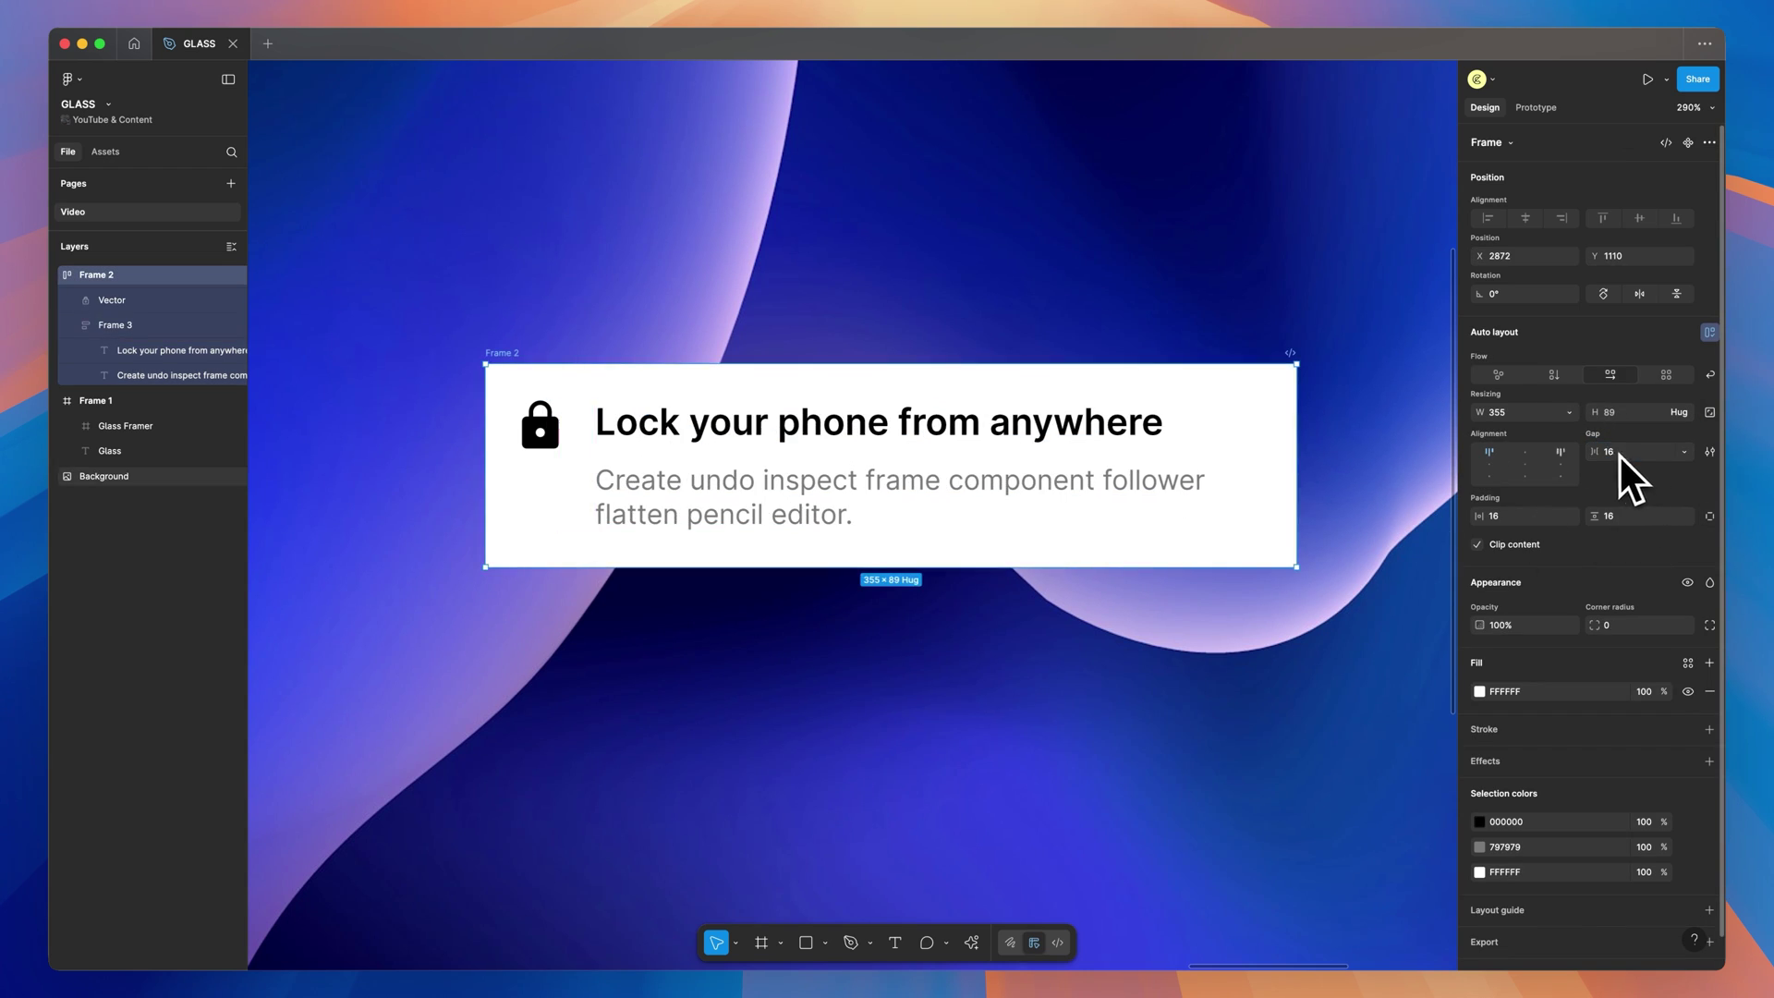
pyautogui.click(1524, 464)
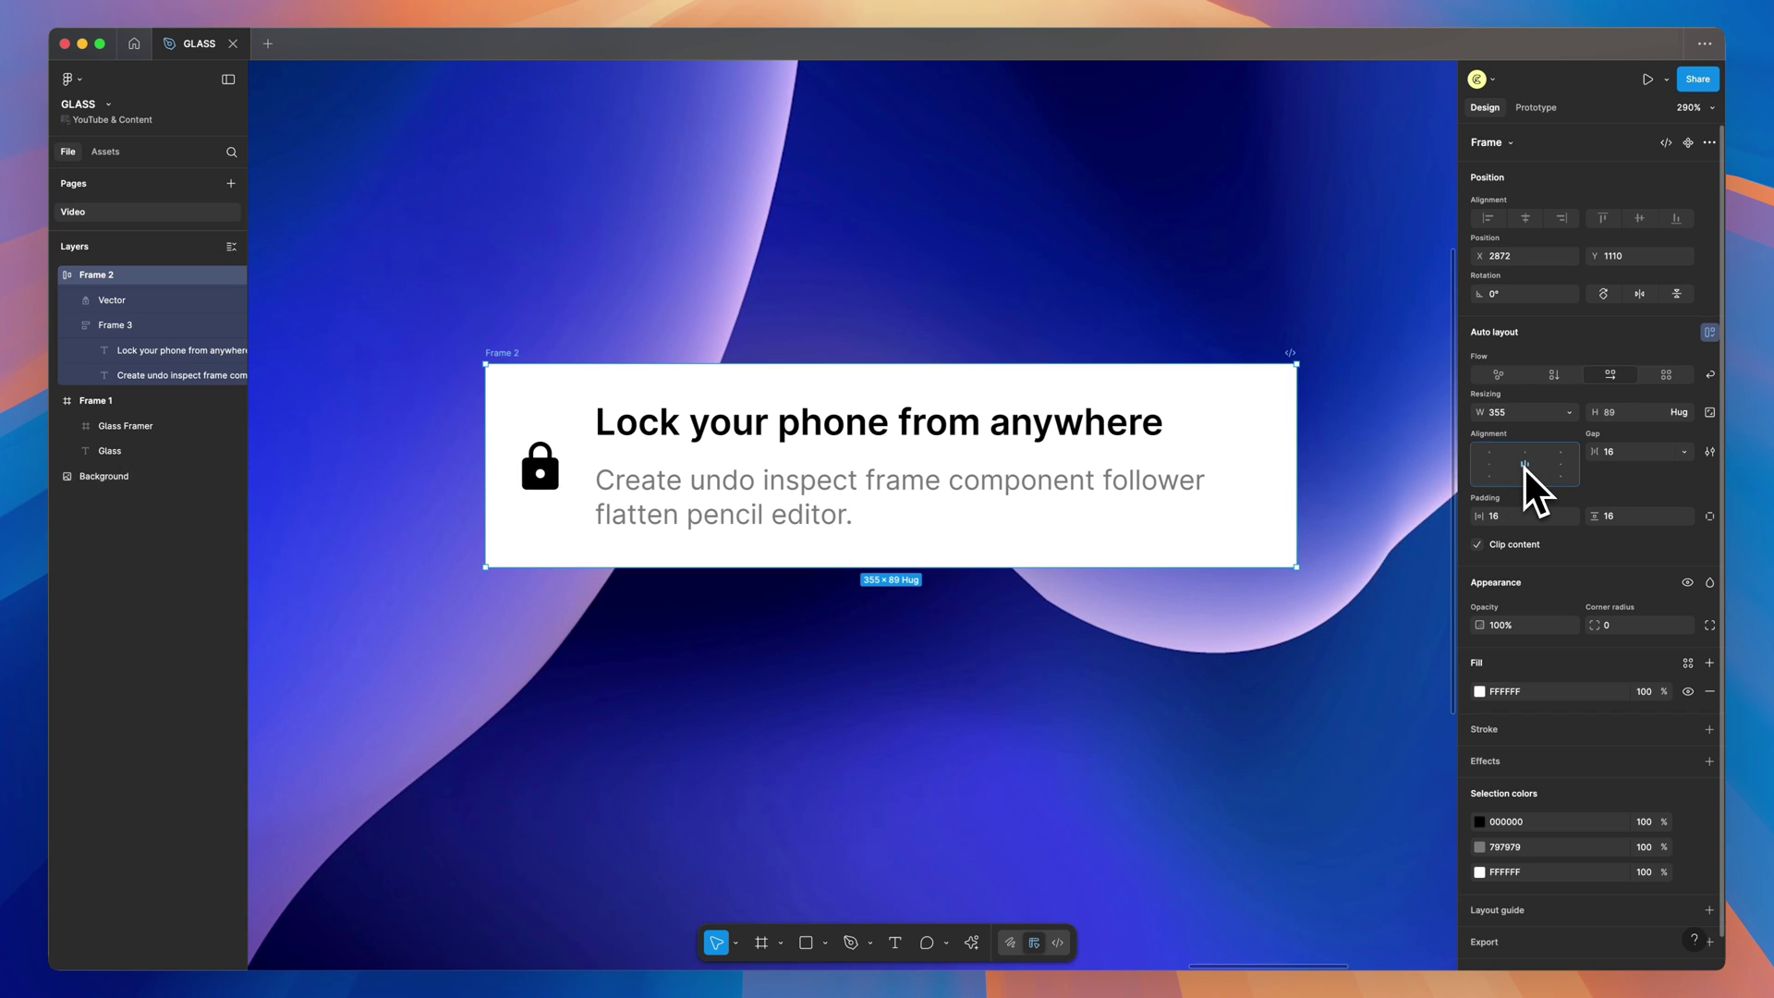
pyautogui.click(543, 466)
# Wrap the lock in a 48×48 auto-layout frame with the icon centred
pyautogui.hotkey('shift', 'a')
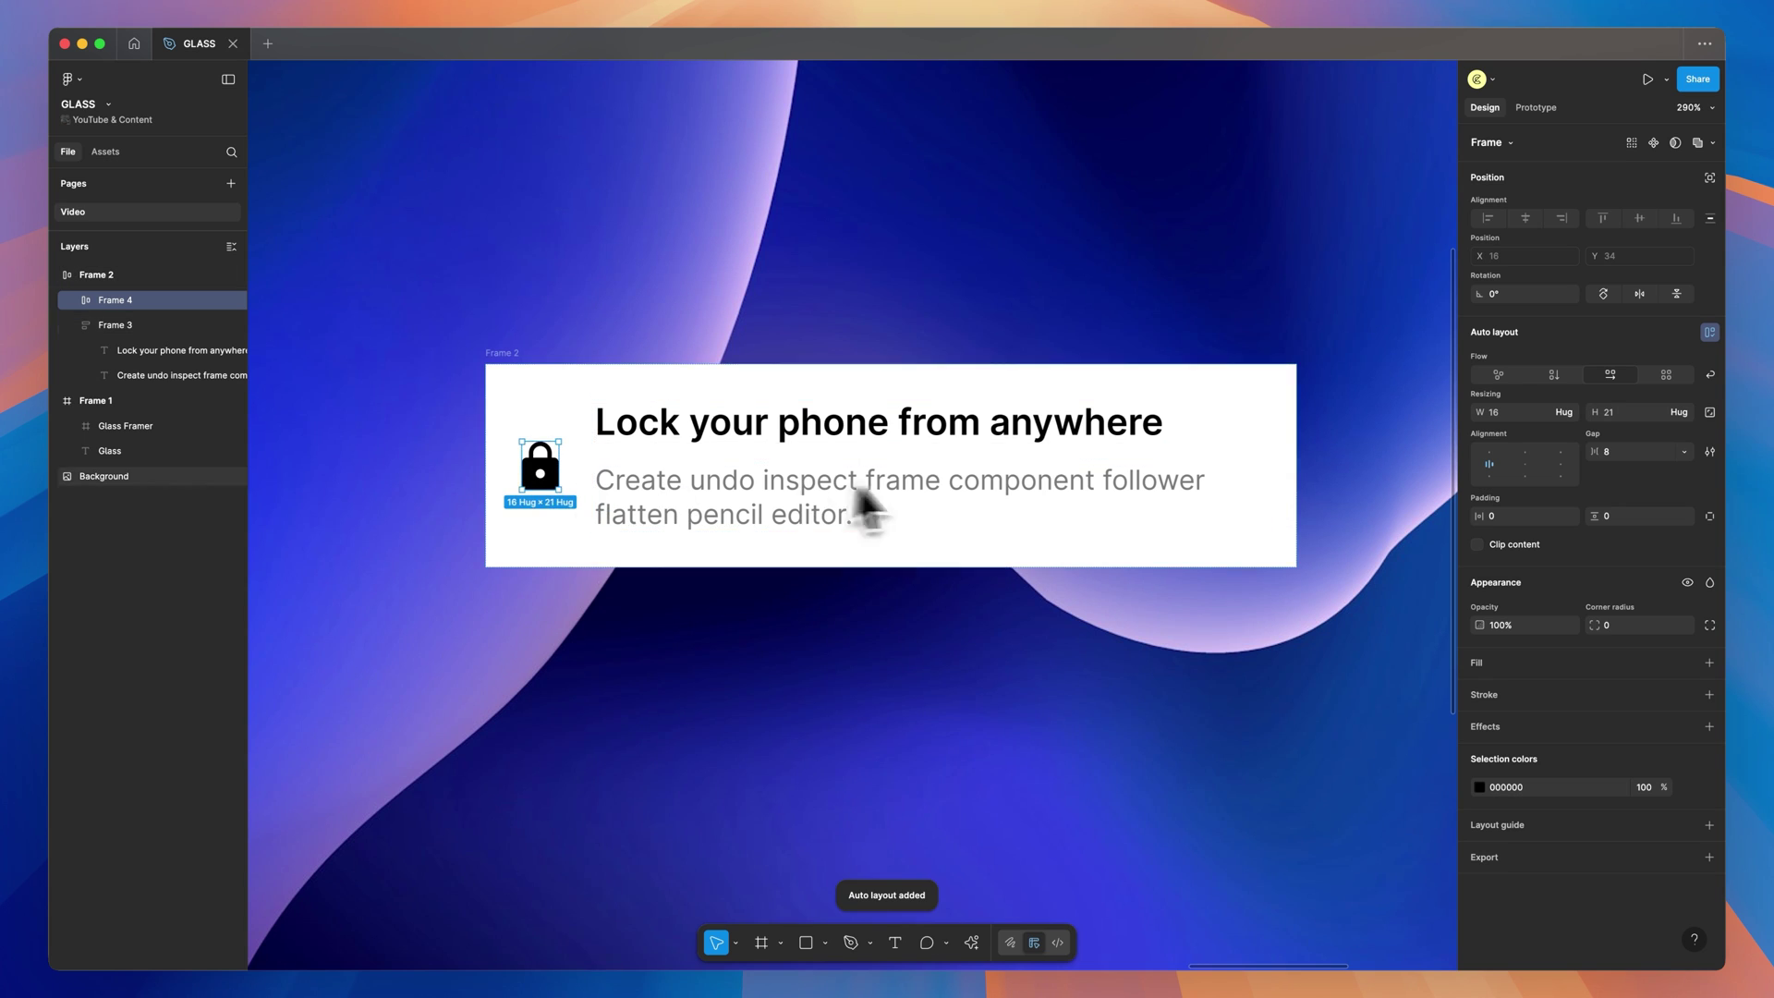
pyautogui.click(1515, 418)
pyautogui.write('48')
pyautogui.press('Tab')
pyautogui.write('48')
pyautogui.press('Return')
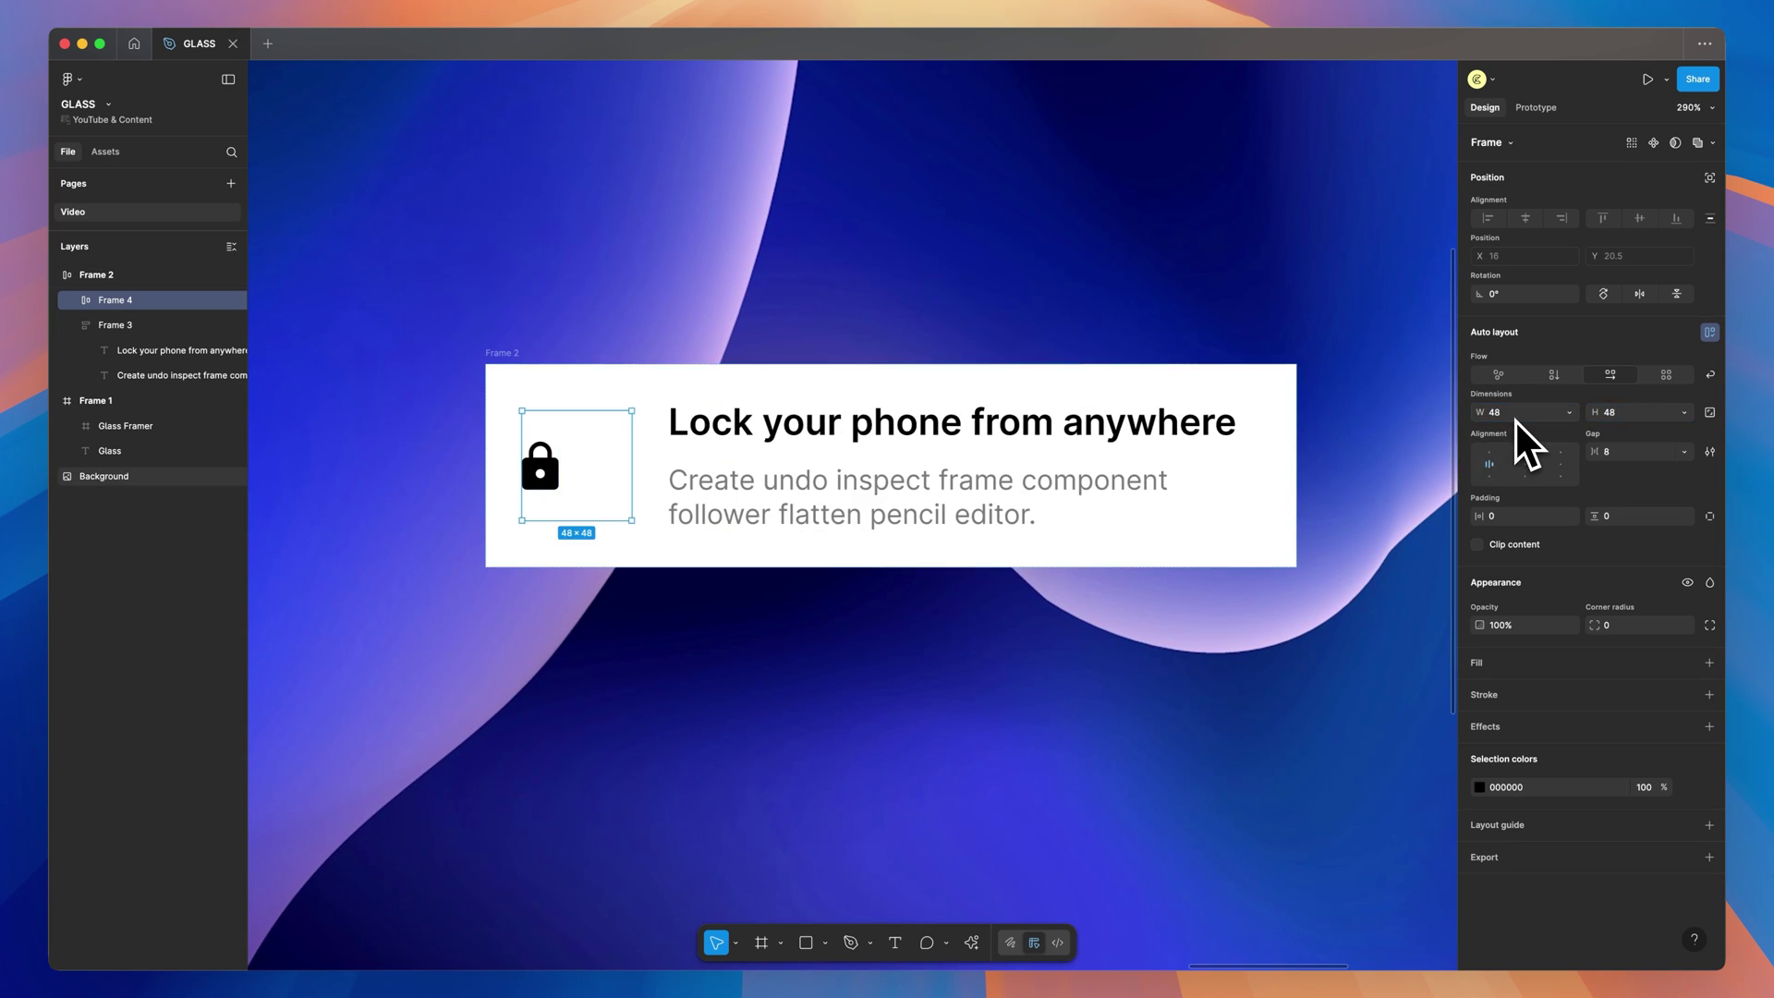
pyautogui.click(1526, 466)
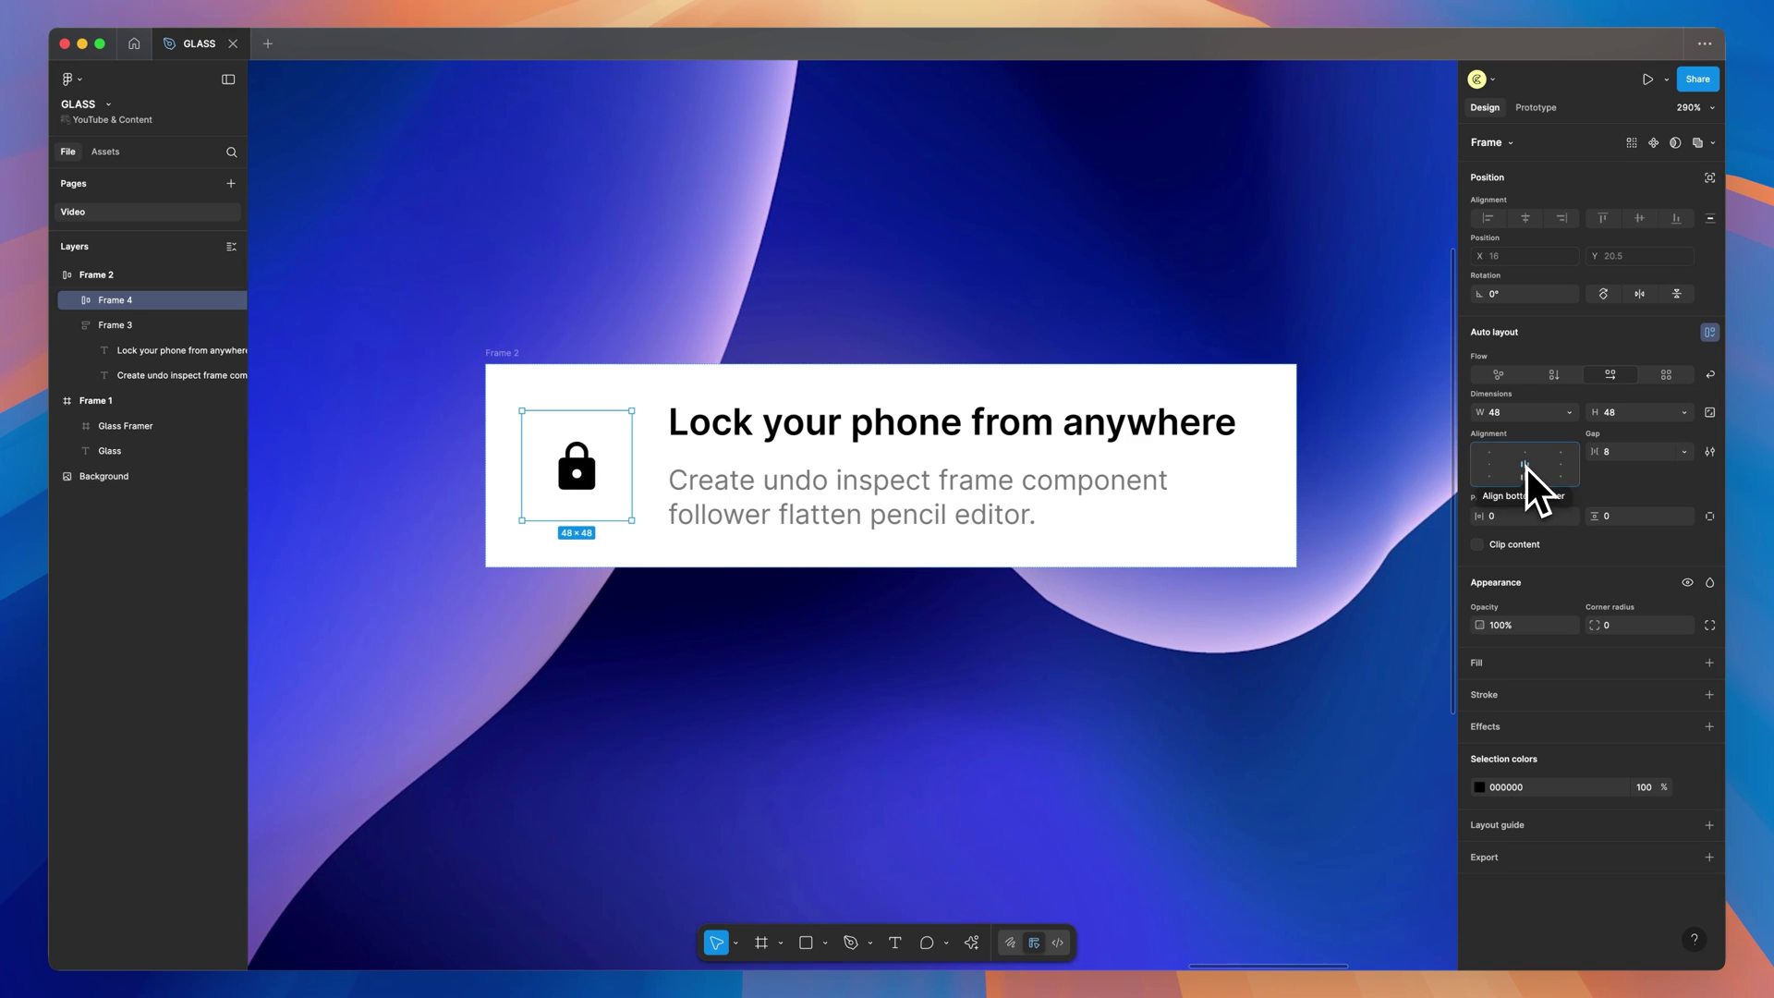
# Give the lock frame a light-grey BABABA fill and 12 corner radius
pyautogui.click(1709, 662)
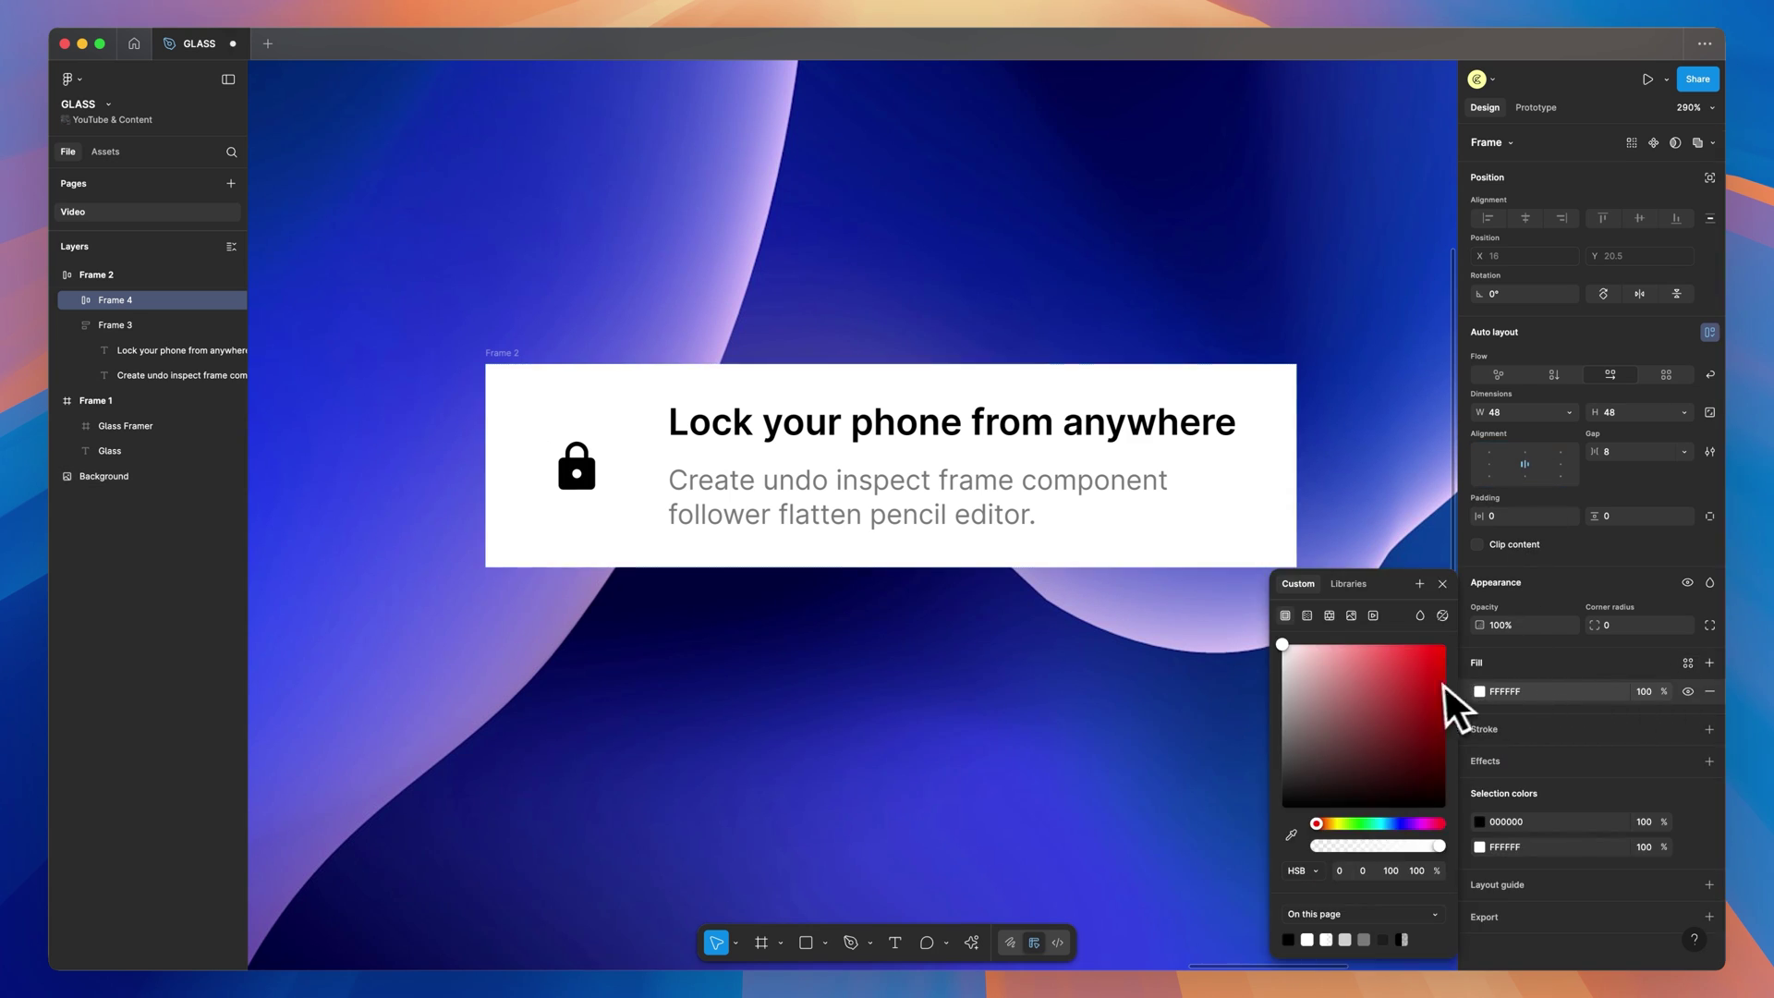
pyautogui.moveTo(1349, 682); pyautogui.dragTo(1208, 700)
pyautogui.click(1620, 624)
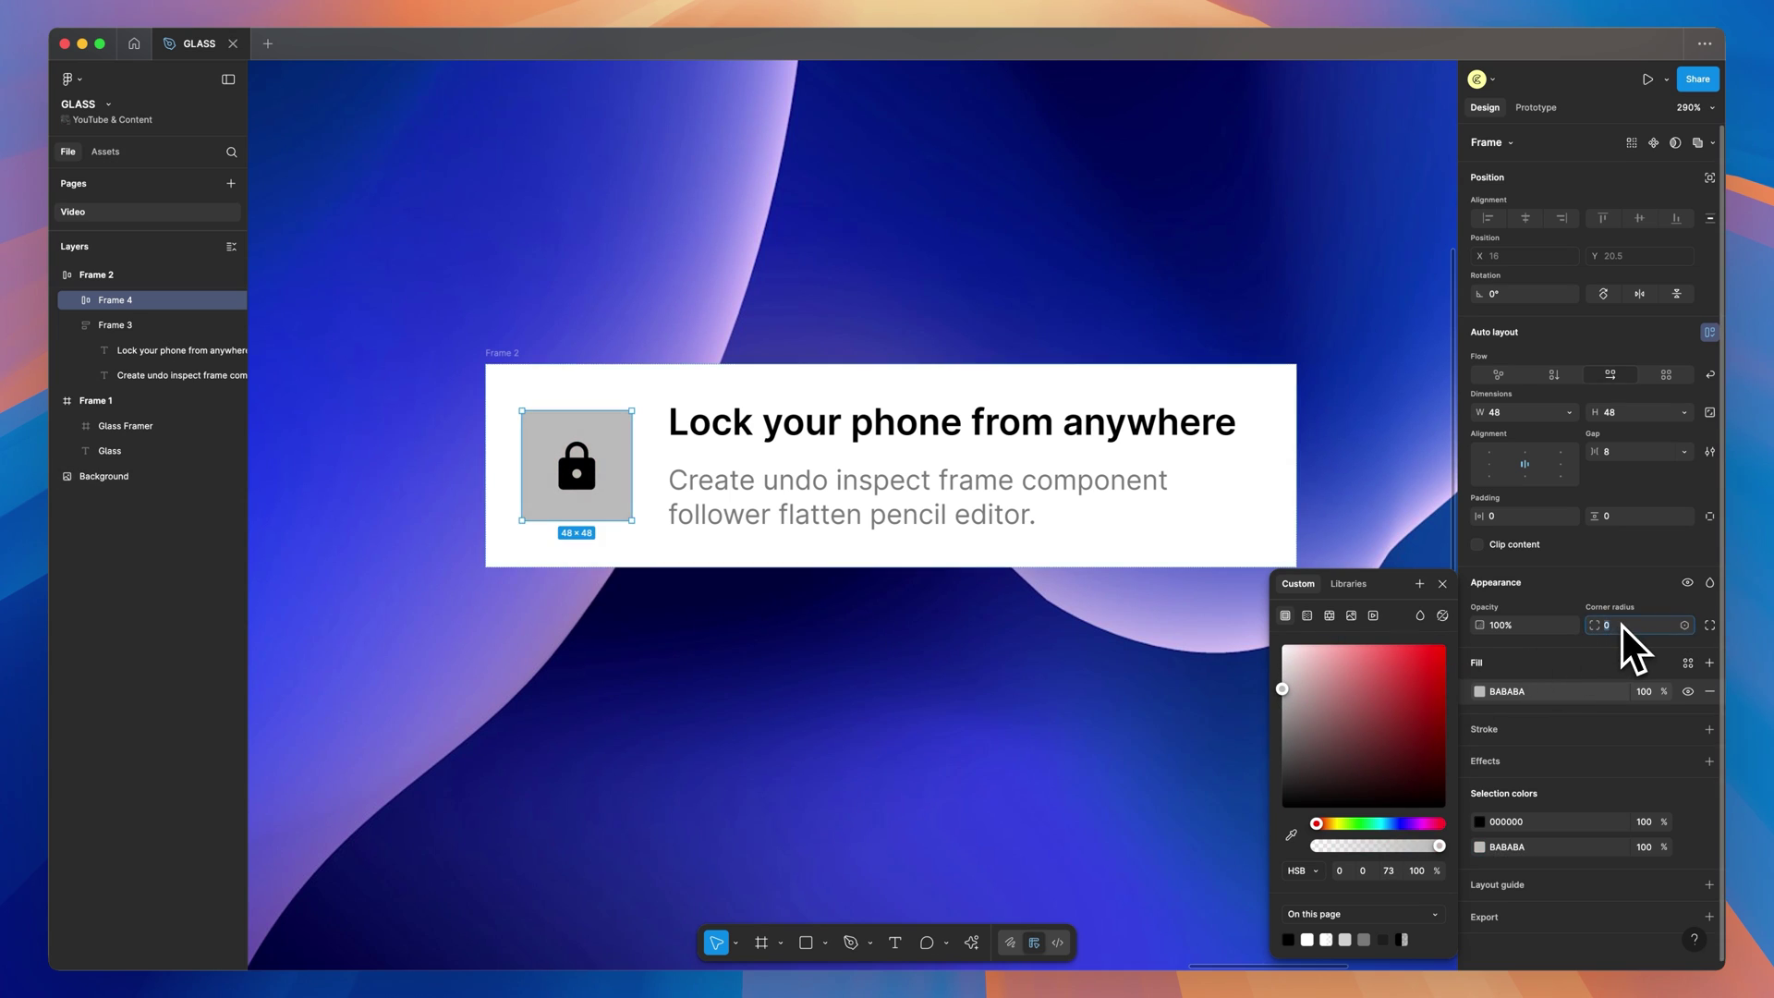
pyautogui.write('12')
pyautogui.press('Return')
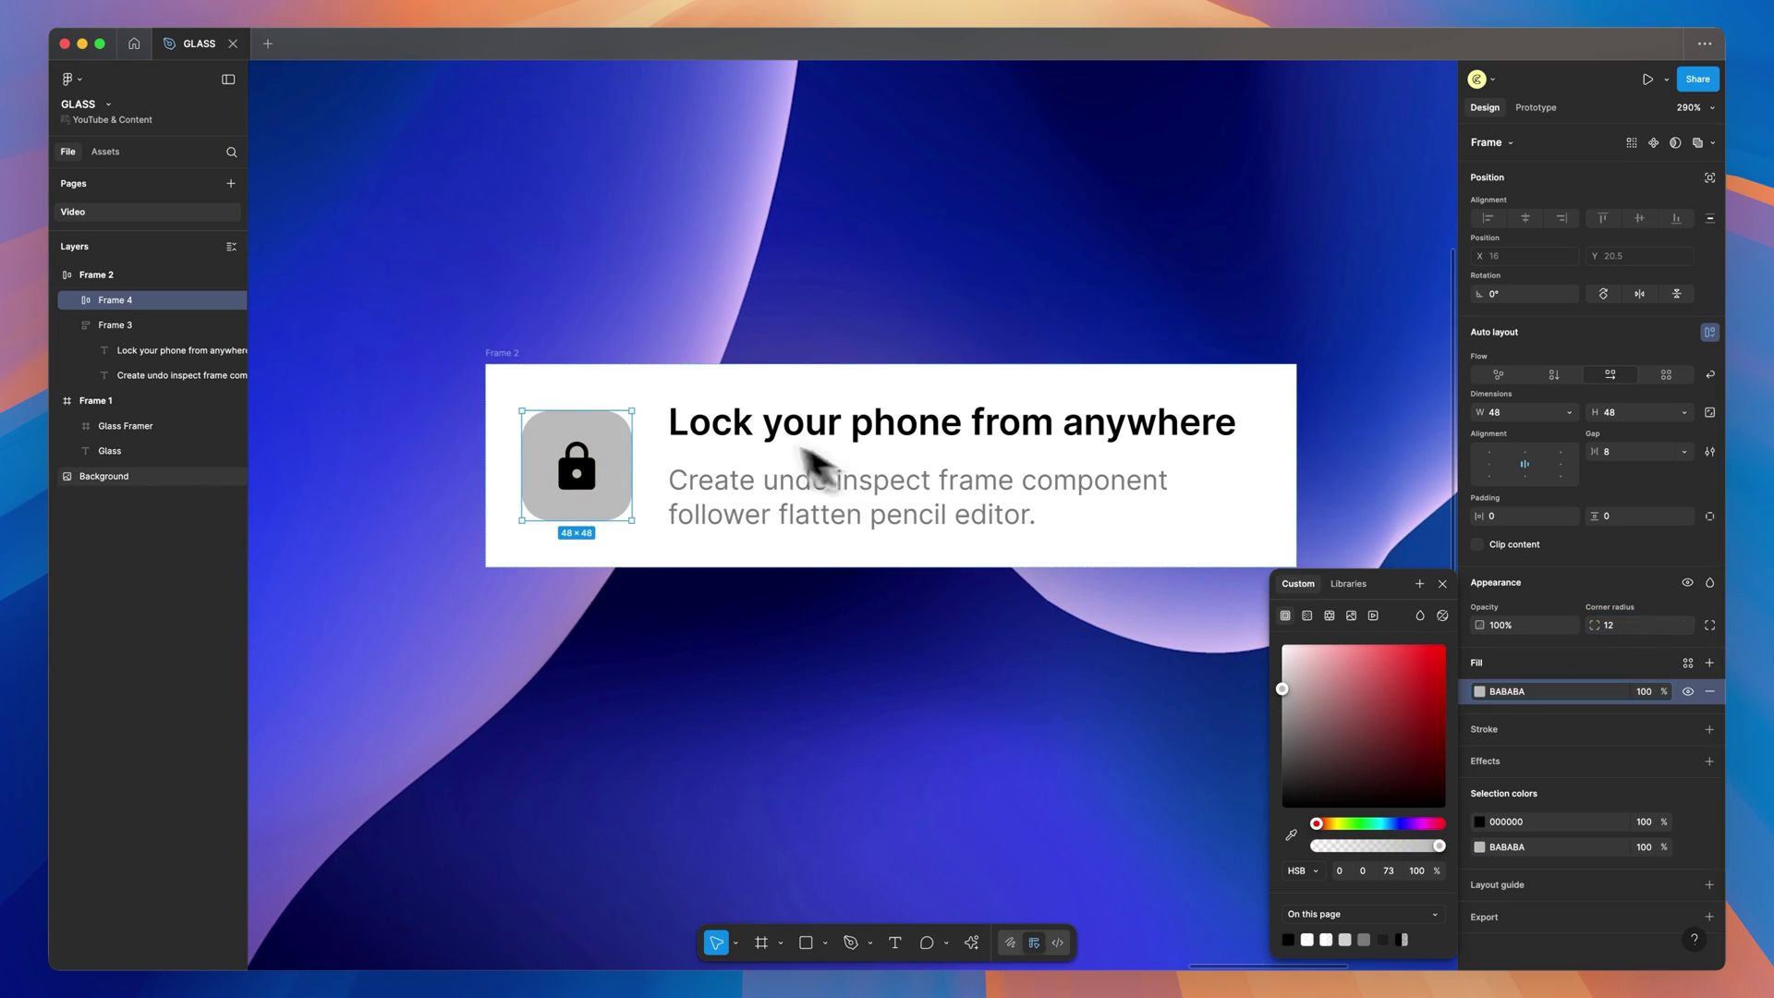
# Round the card Frame 2's corners to 12
pyautogui.click(500, 360)
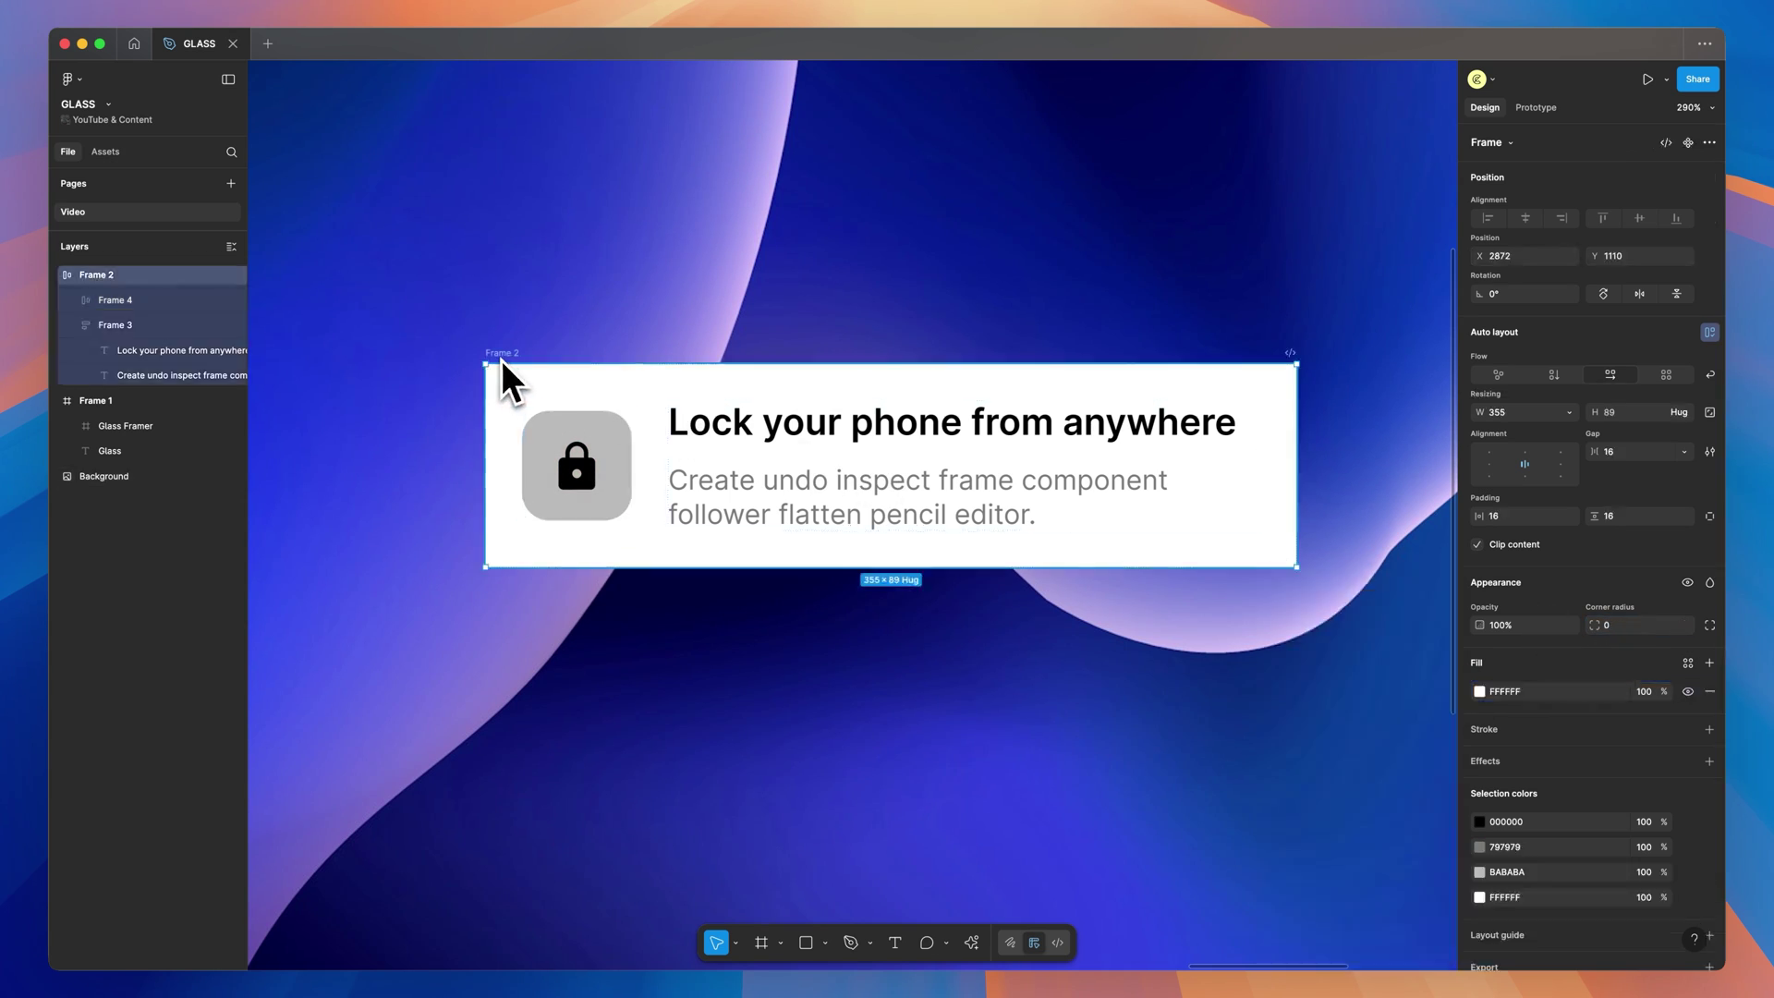
pyautogui.click(1630, 630)
pyautogui.write('12')
pyautogui.press('Return')
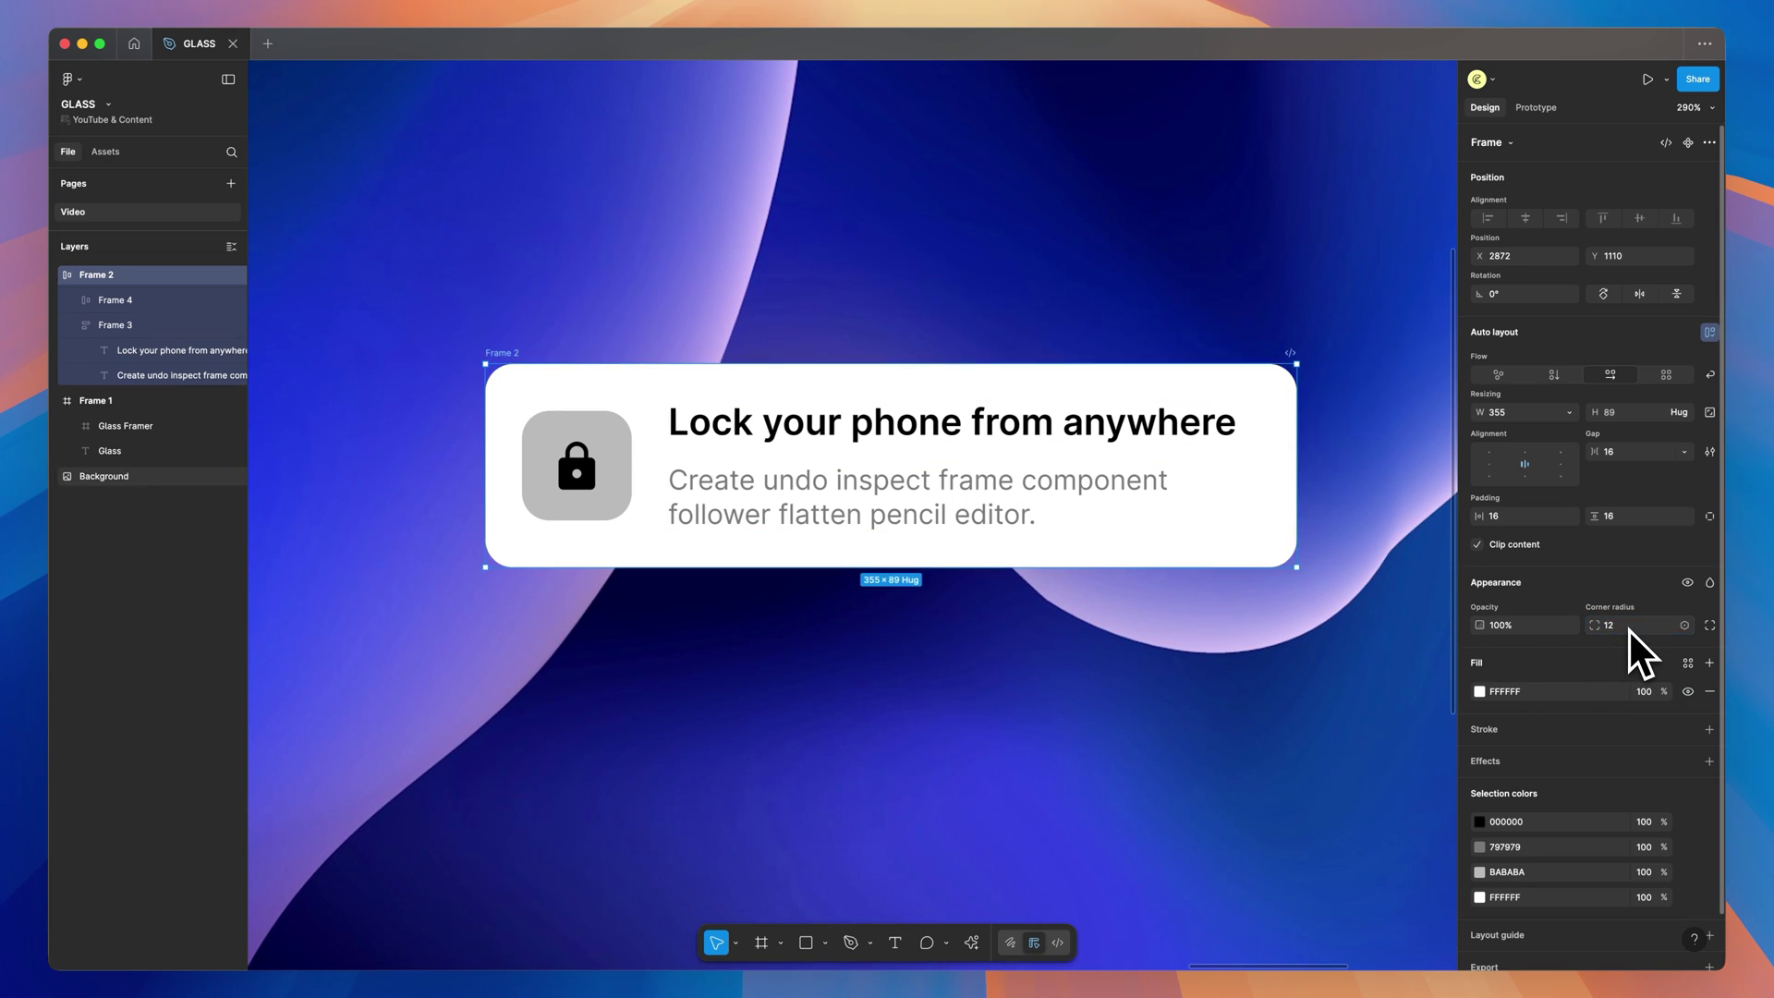
pyautogui.click(592, 457)
# Set the gap between the title and description frame to 2
pyautogui.click(997, 508)
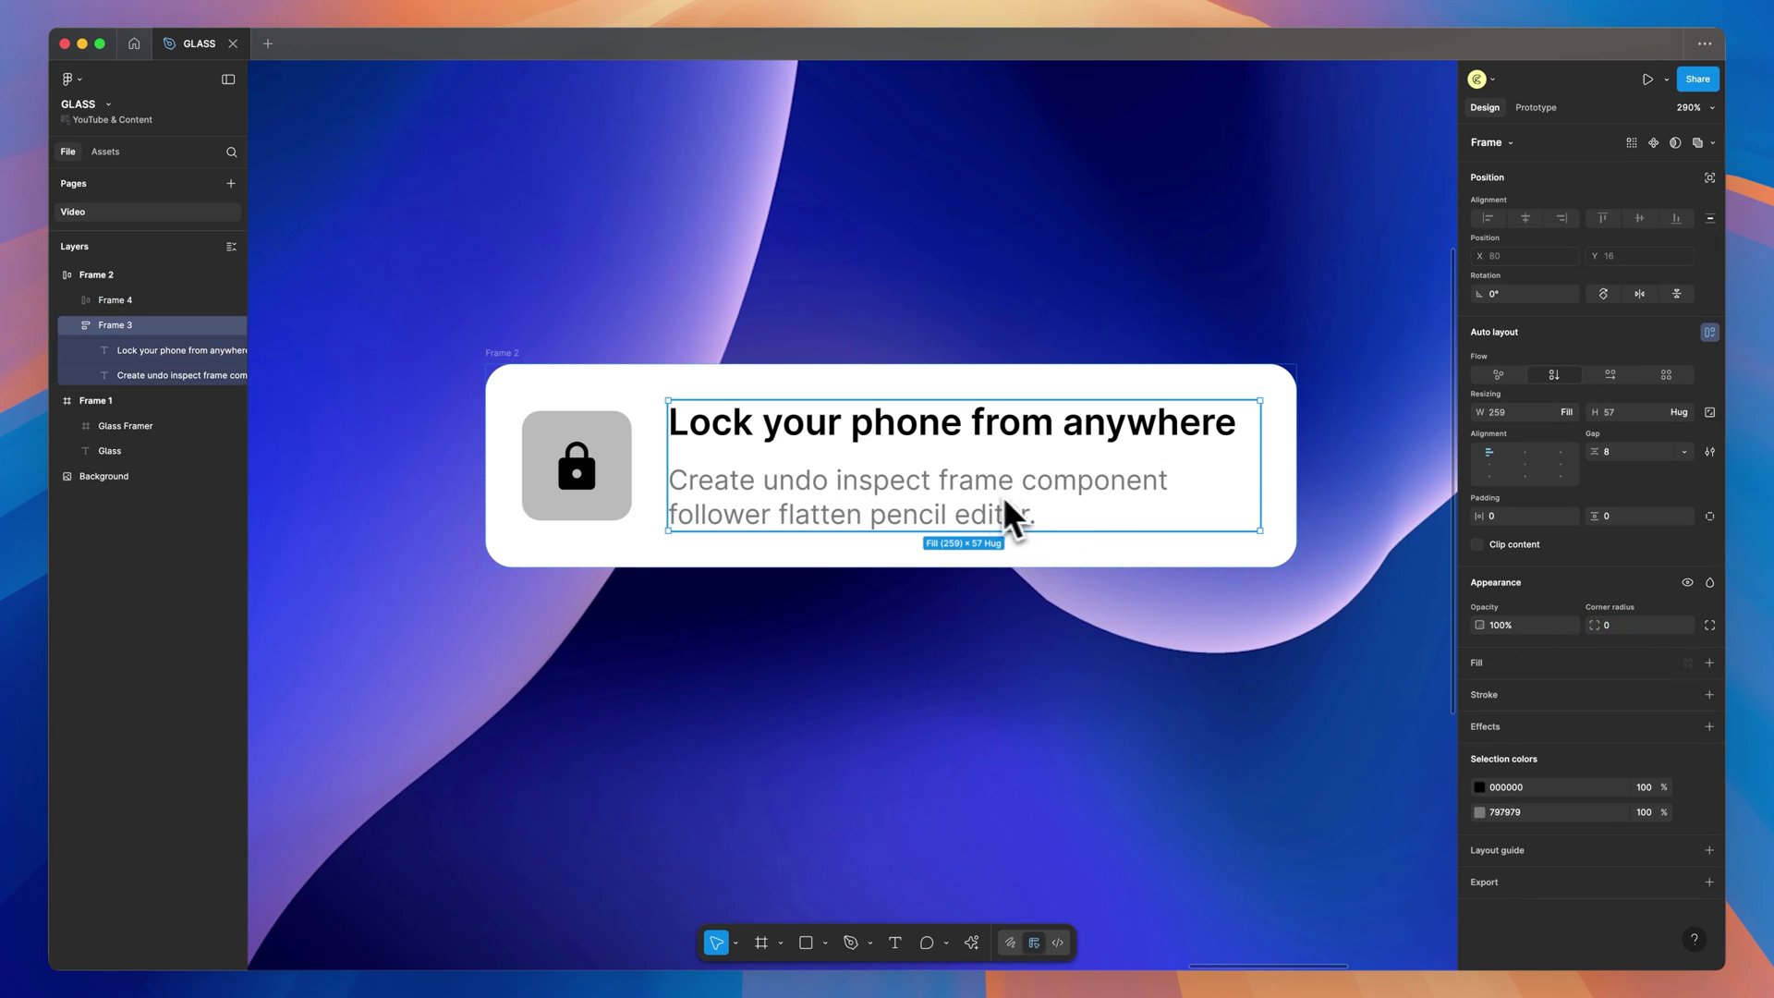
pyautogui.scroll(-5, 1173, 622)
pyautogui.scroll(2, 910, 564)
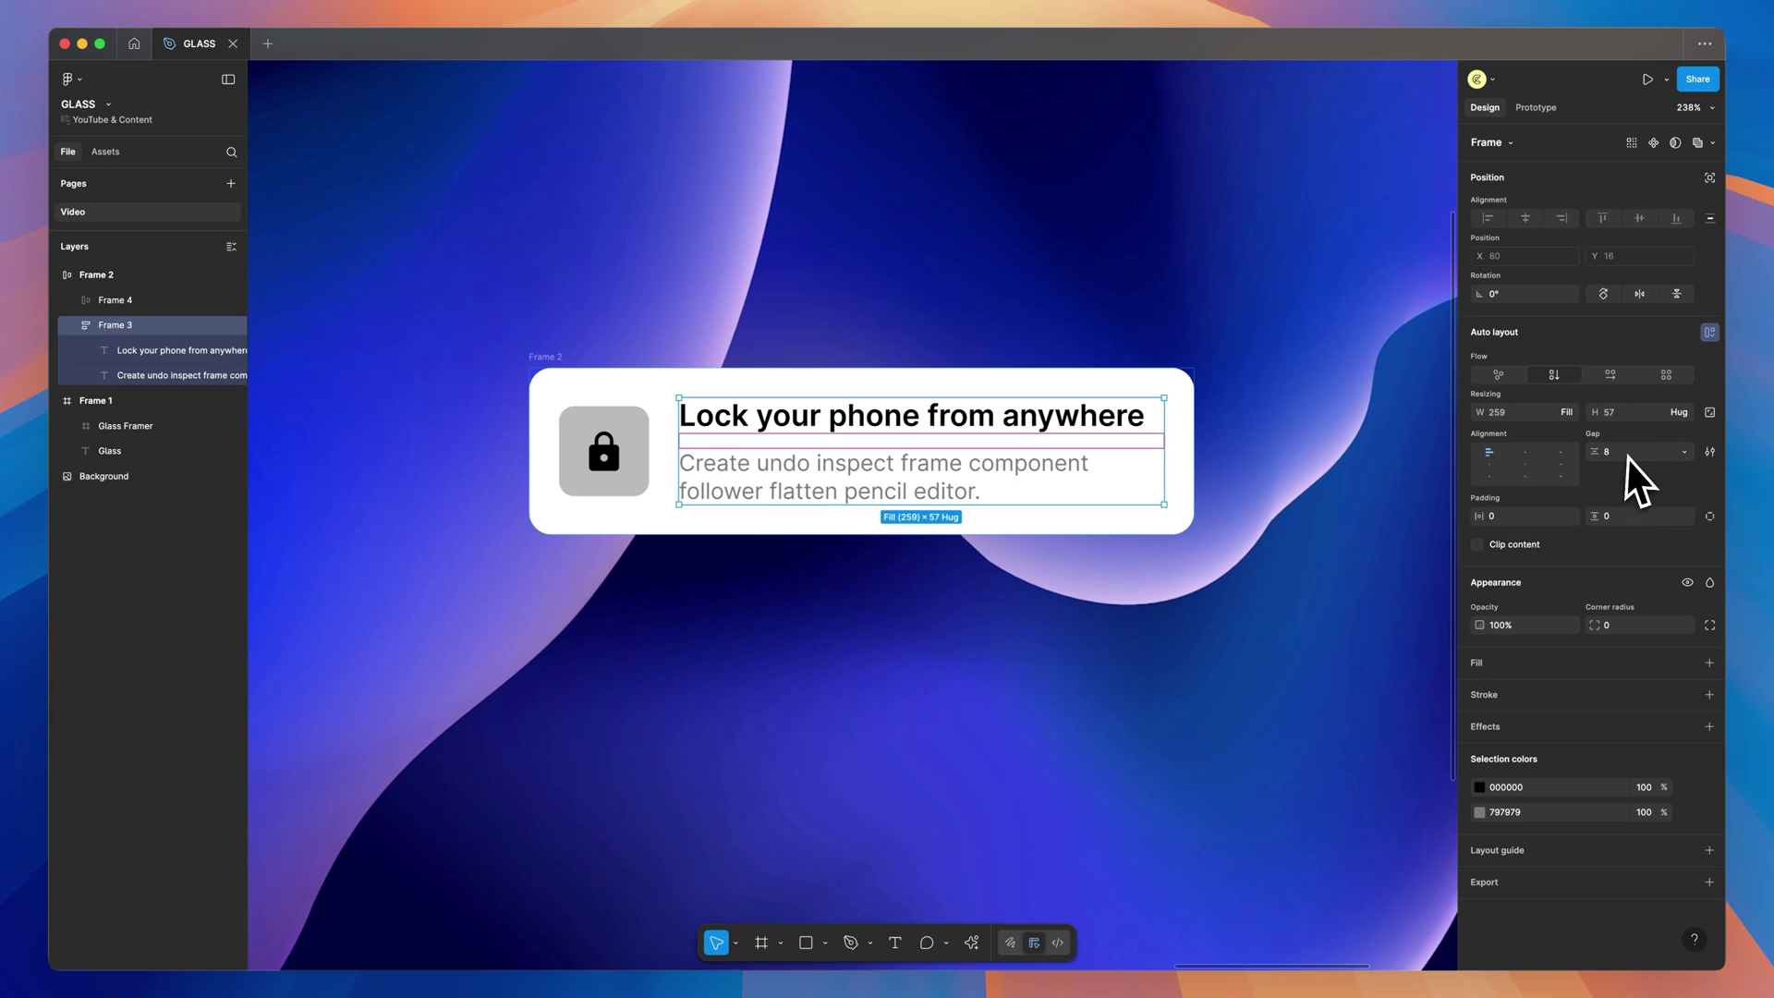
pyautogui.write('0')
pyautogui.press('Return')
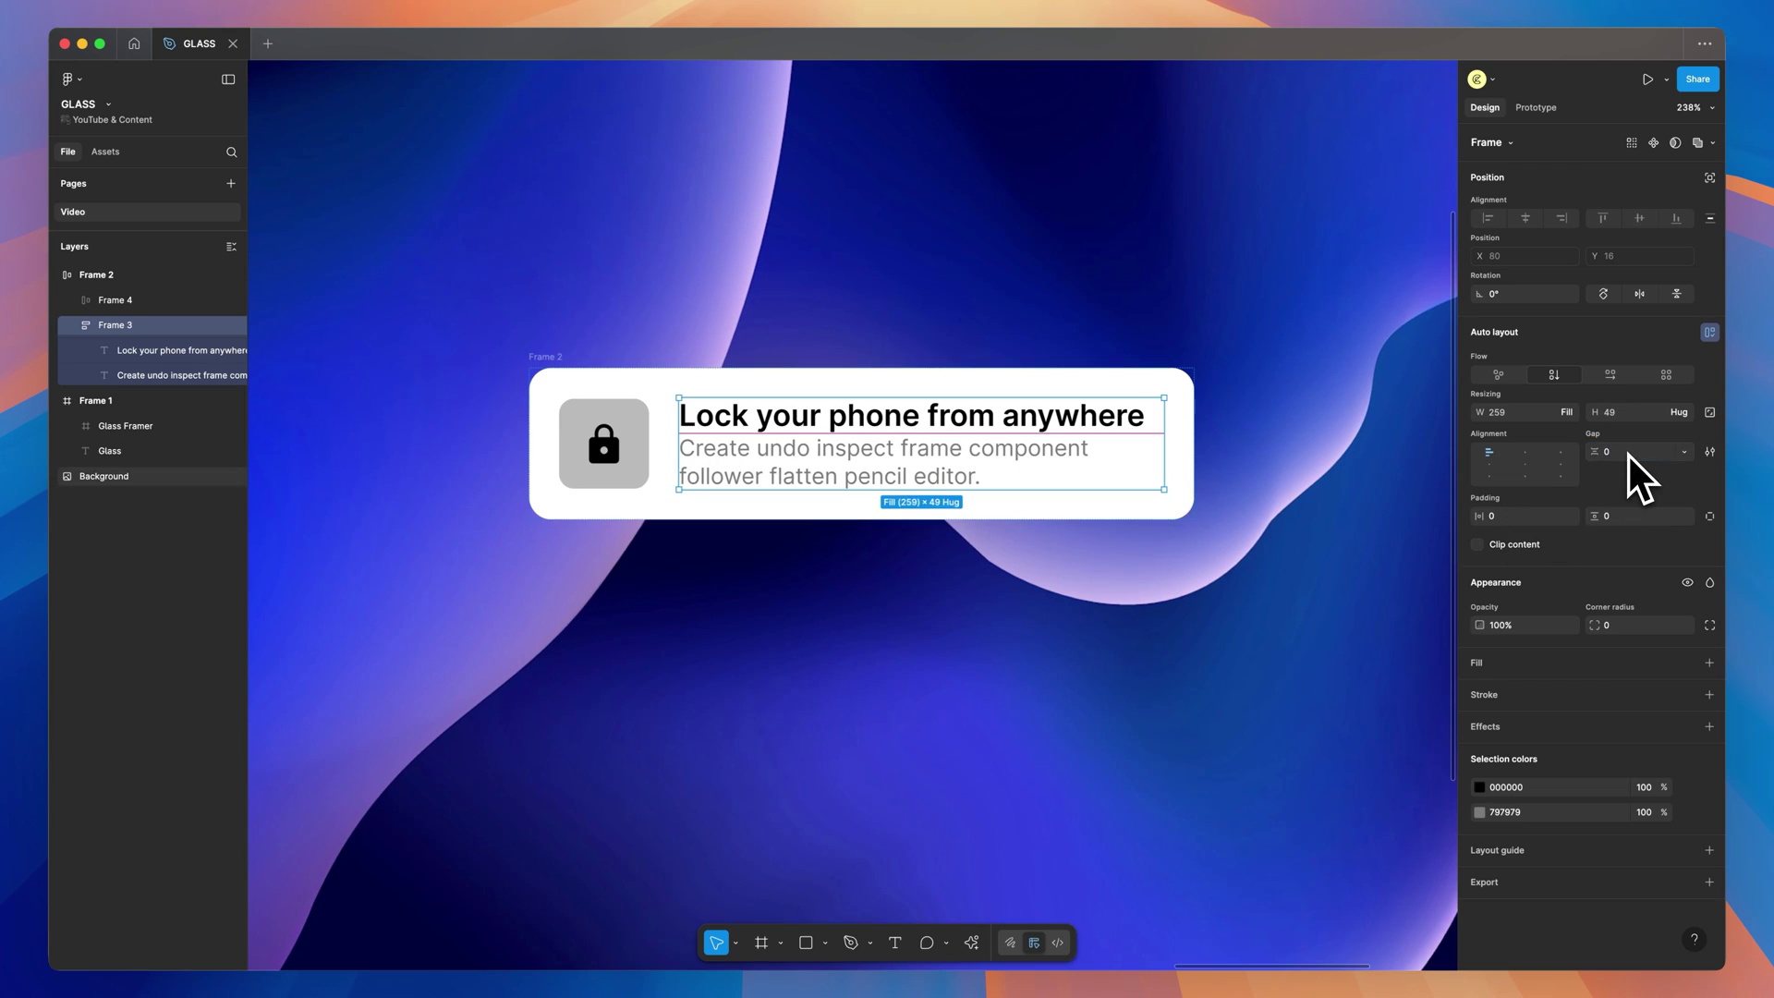
pyautogui.click(1627, 456)
pyautogui.write('2')
pyautogui.press('Return')
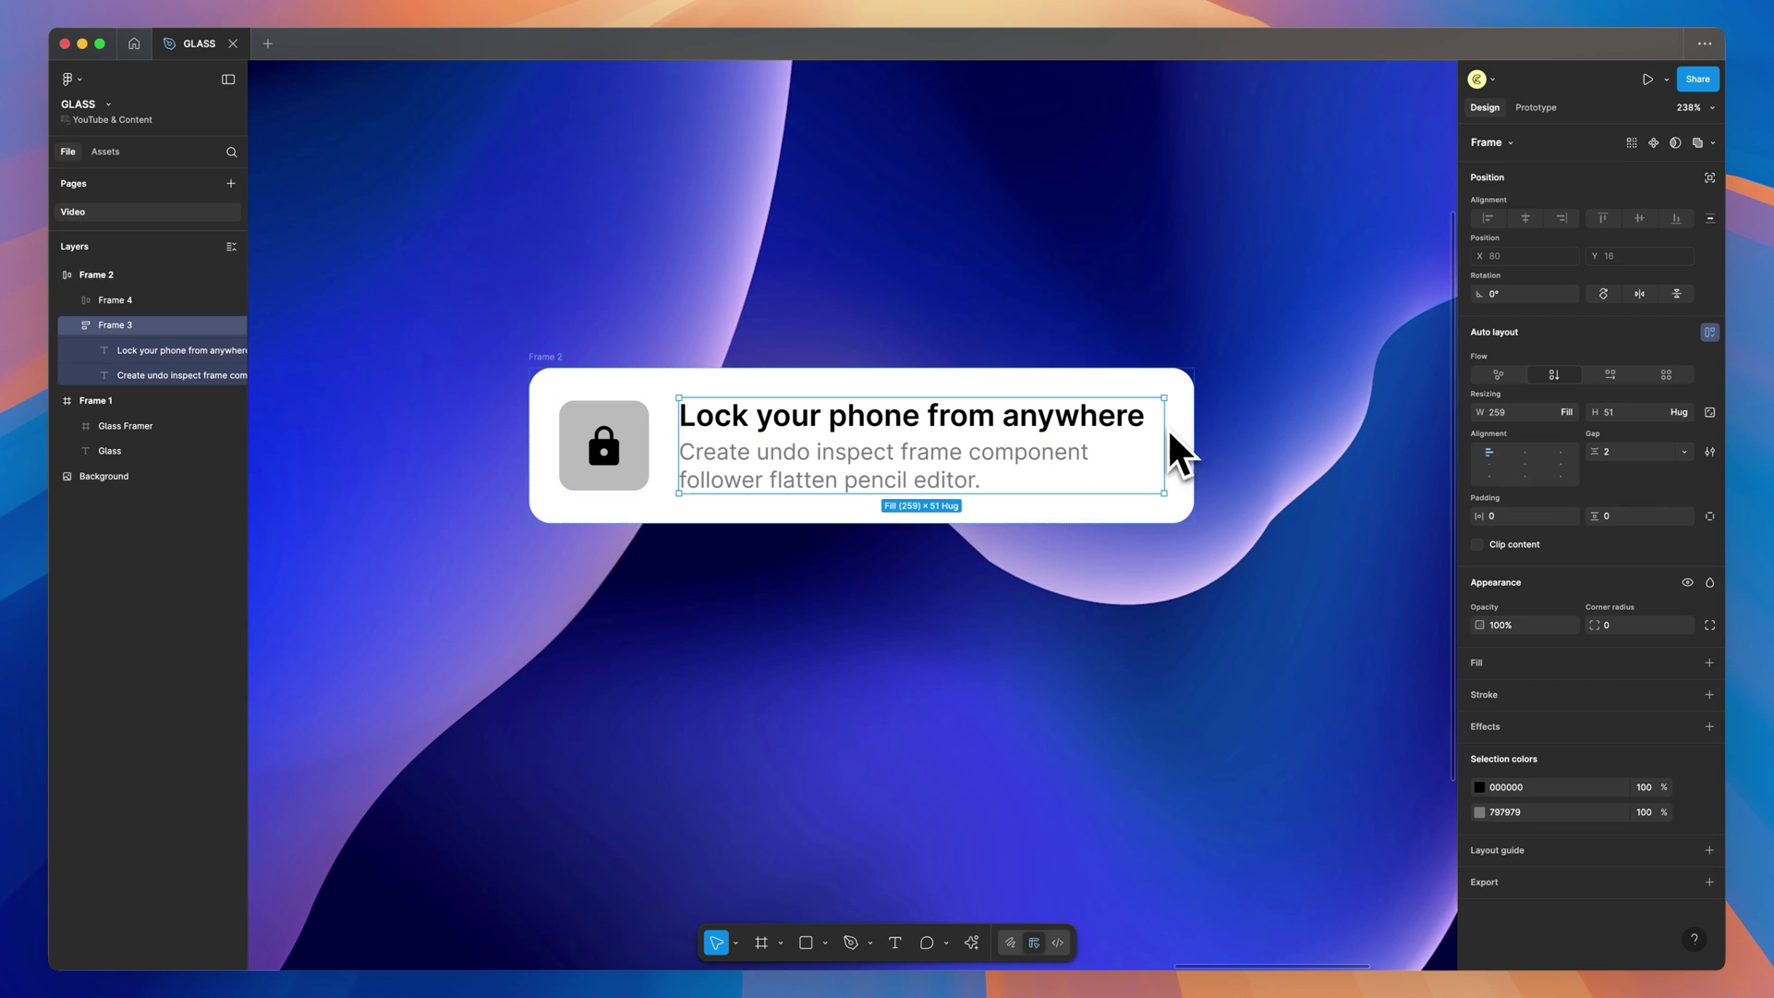
# Switch the card frame to individual padding and set its right padding to 24
pyautogui.click(540, 358)
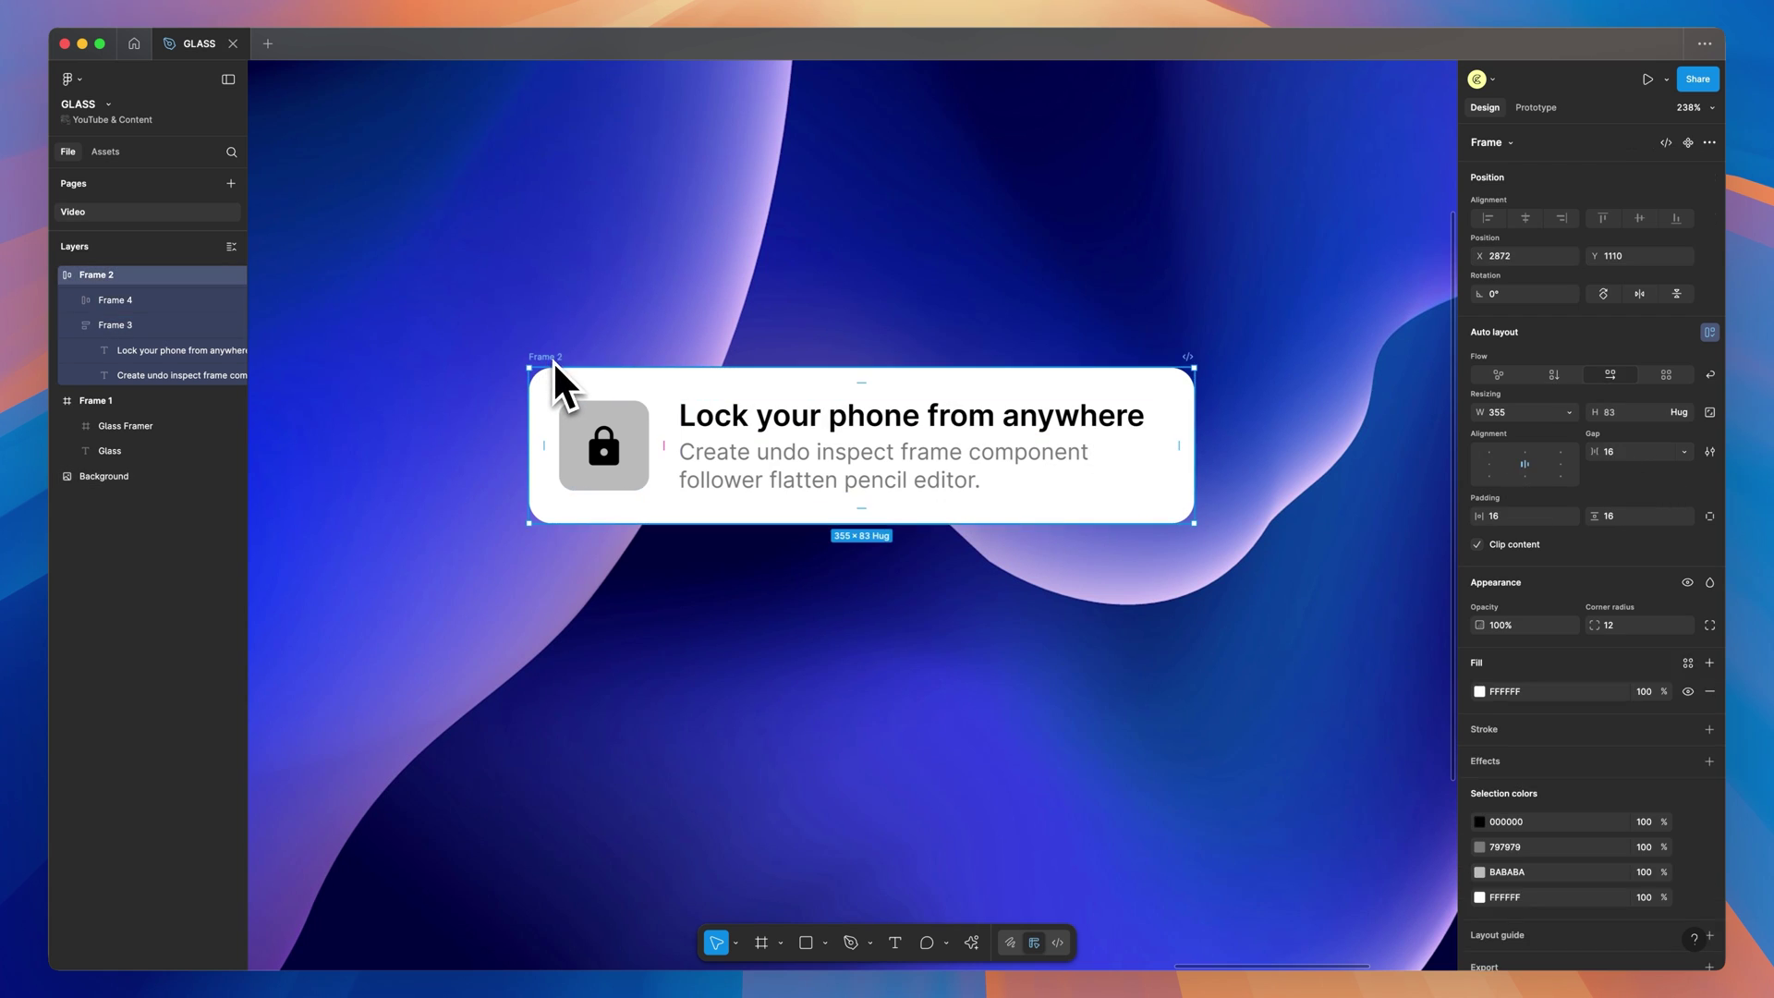
pyautogui.click(1711, 518)
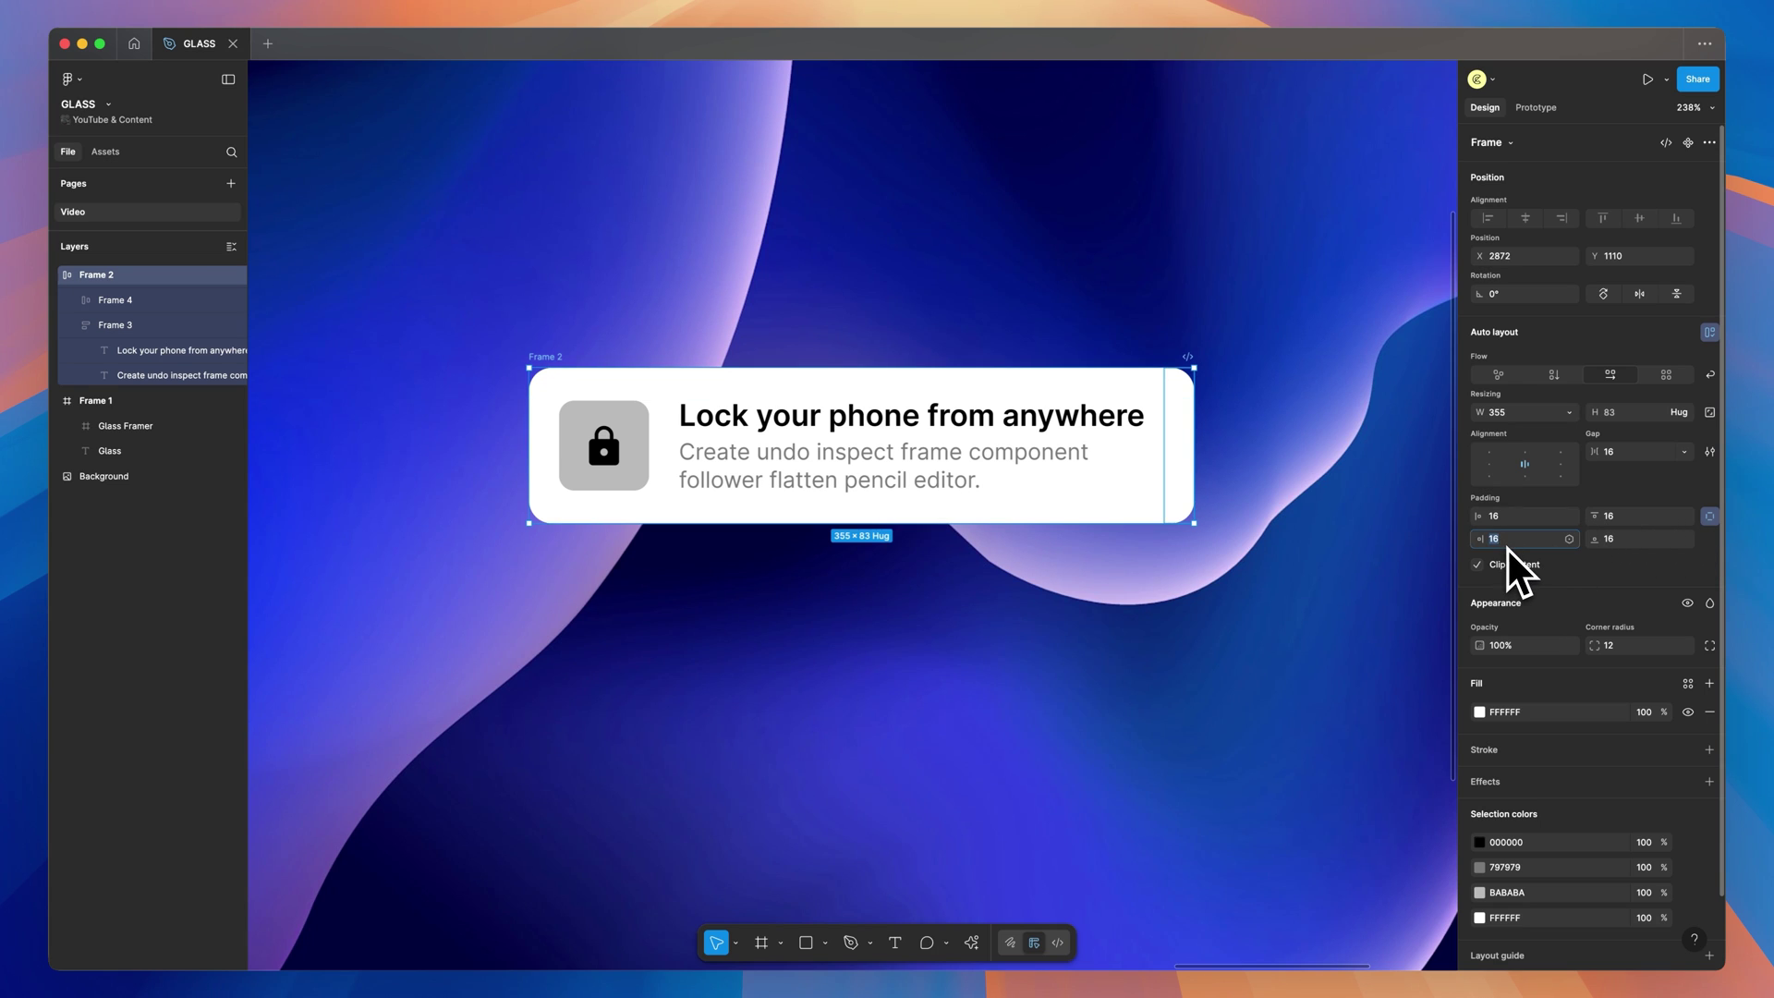
pyautogui.write('24')
pyautogui.press('Return')
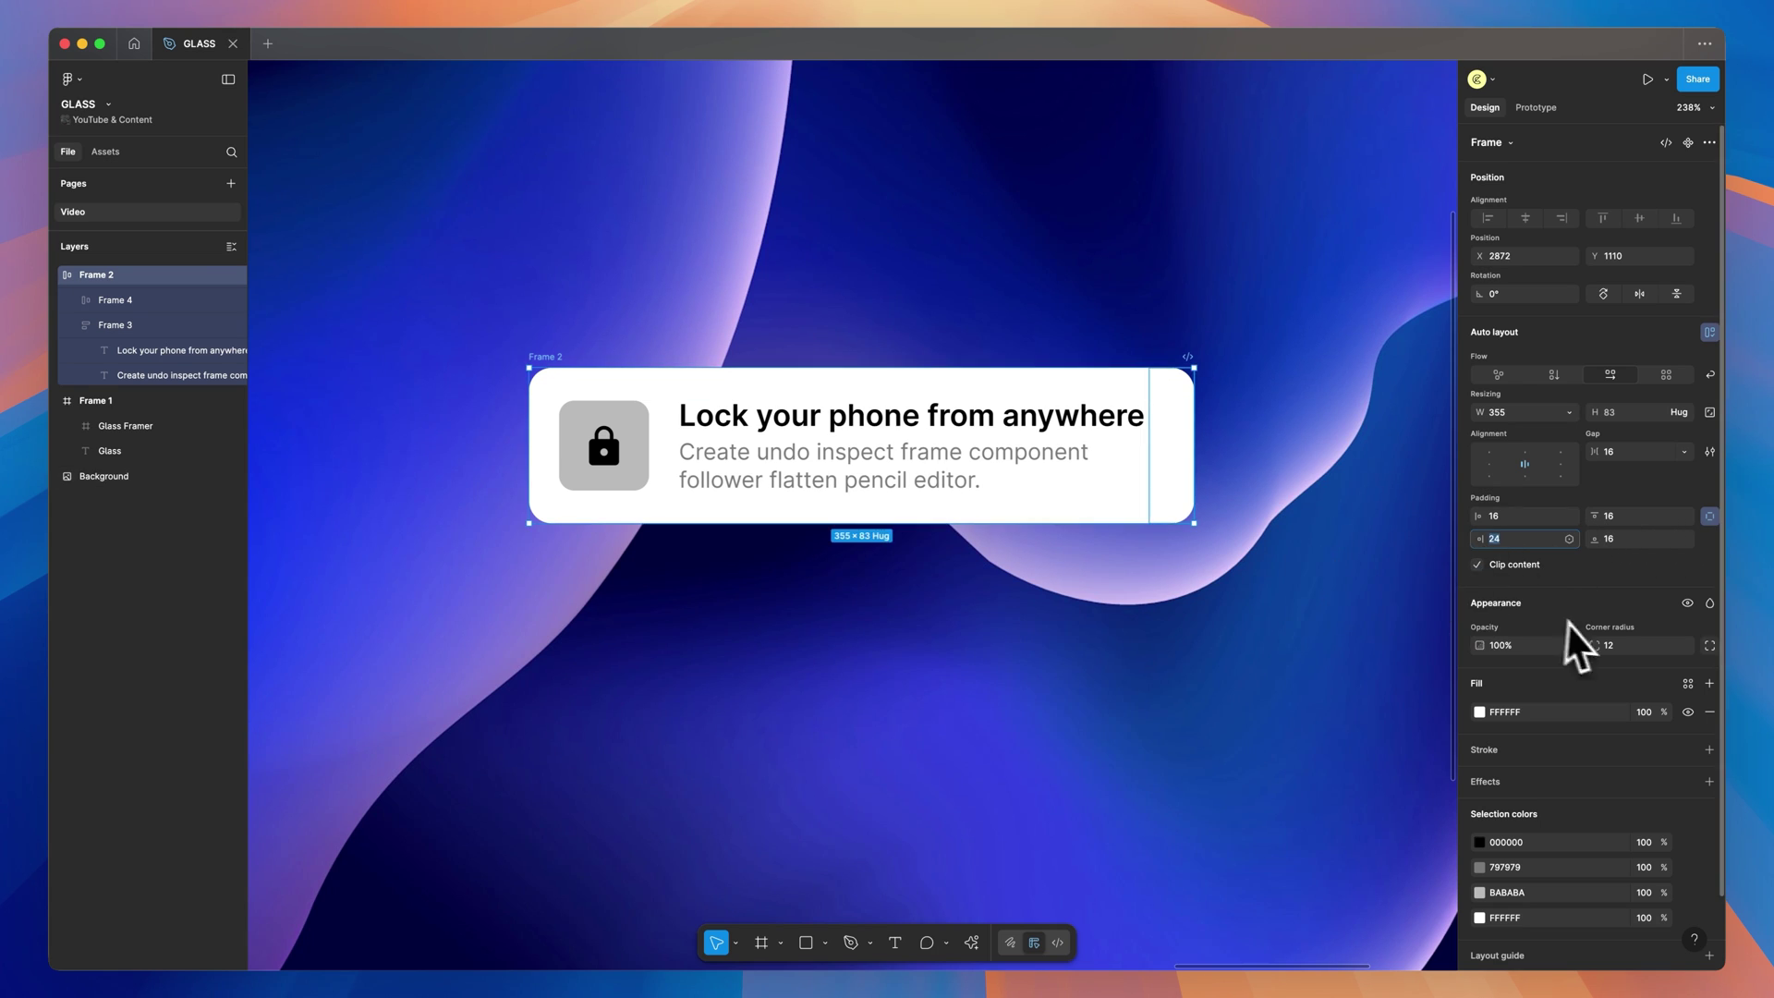
# Increase the corner radius of the card and of the lock tile
pyautogui.click(1649, 644)
pyautogui.press('Up')
pyautogui.press('Up')
pyautogui.press('Up')
pyautogui.press('Up')
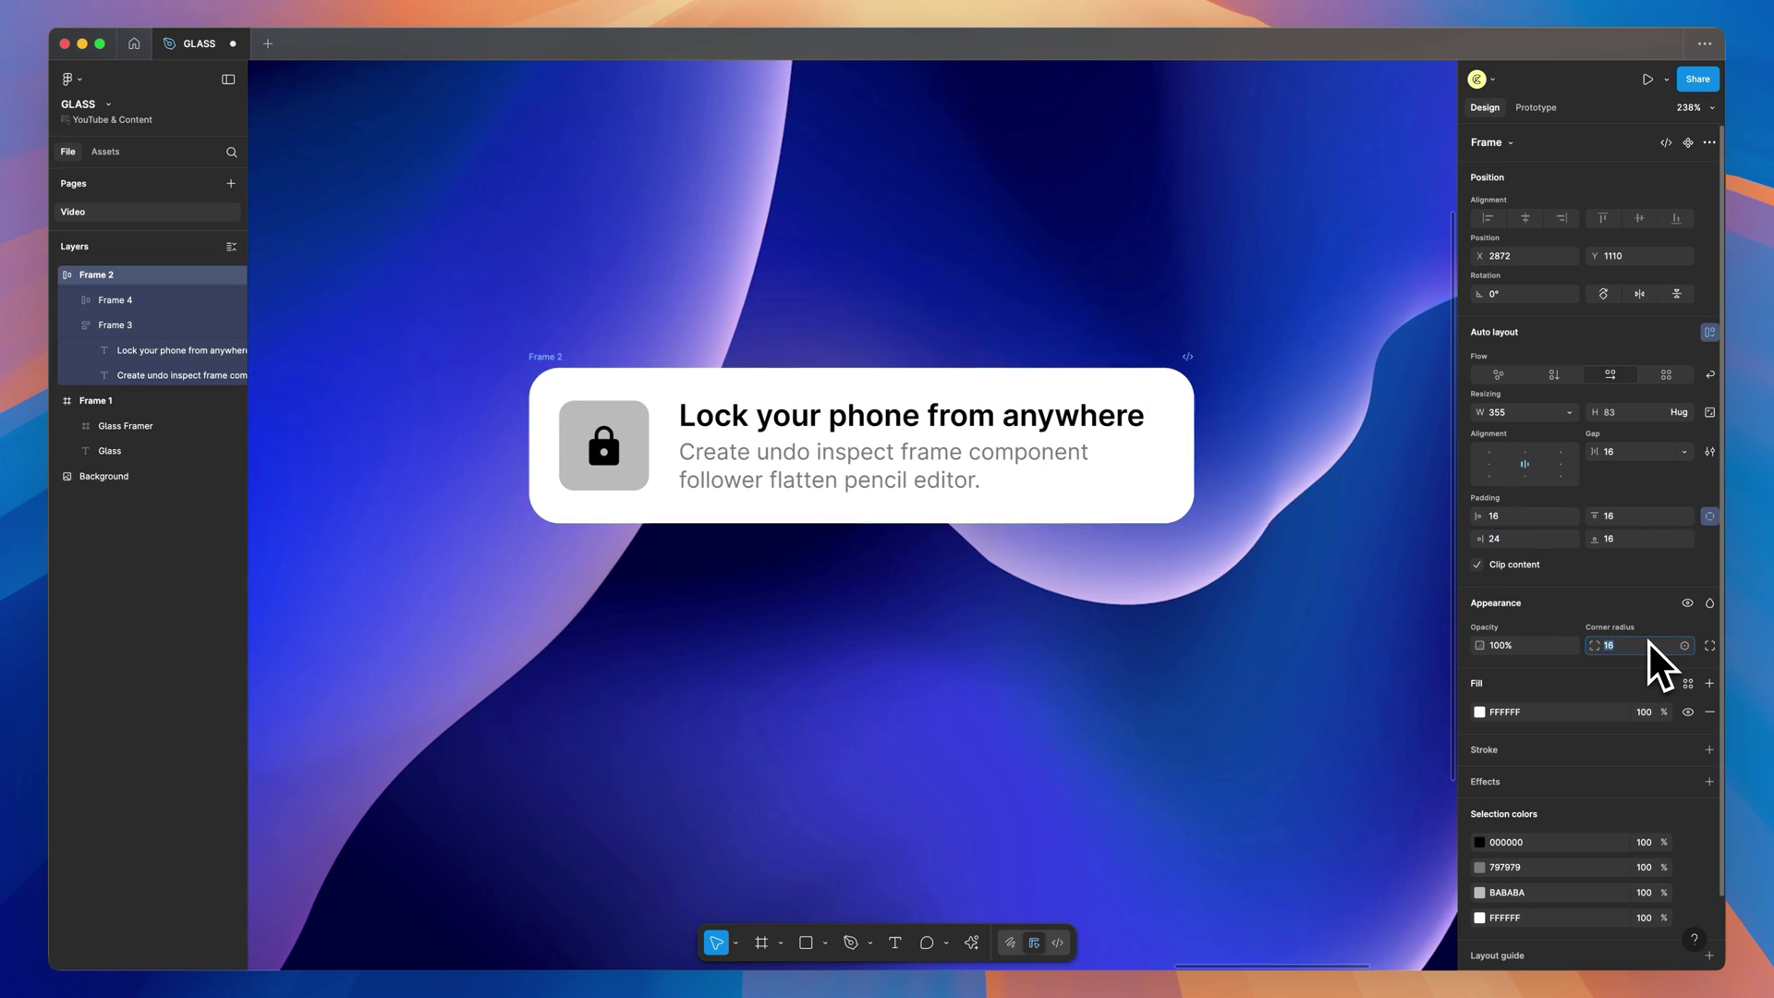
pyautogui.press('Up')
pyautogui.press('Up')
pyautogui.press('Up')
pyautogui.press('Up')
pyautogui.click(611, 419)
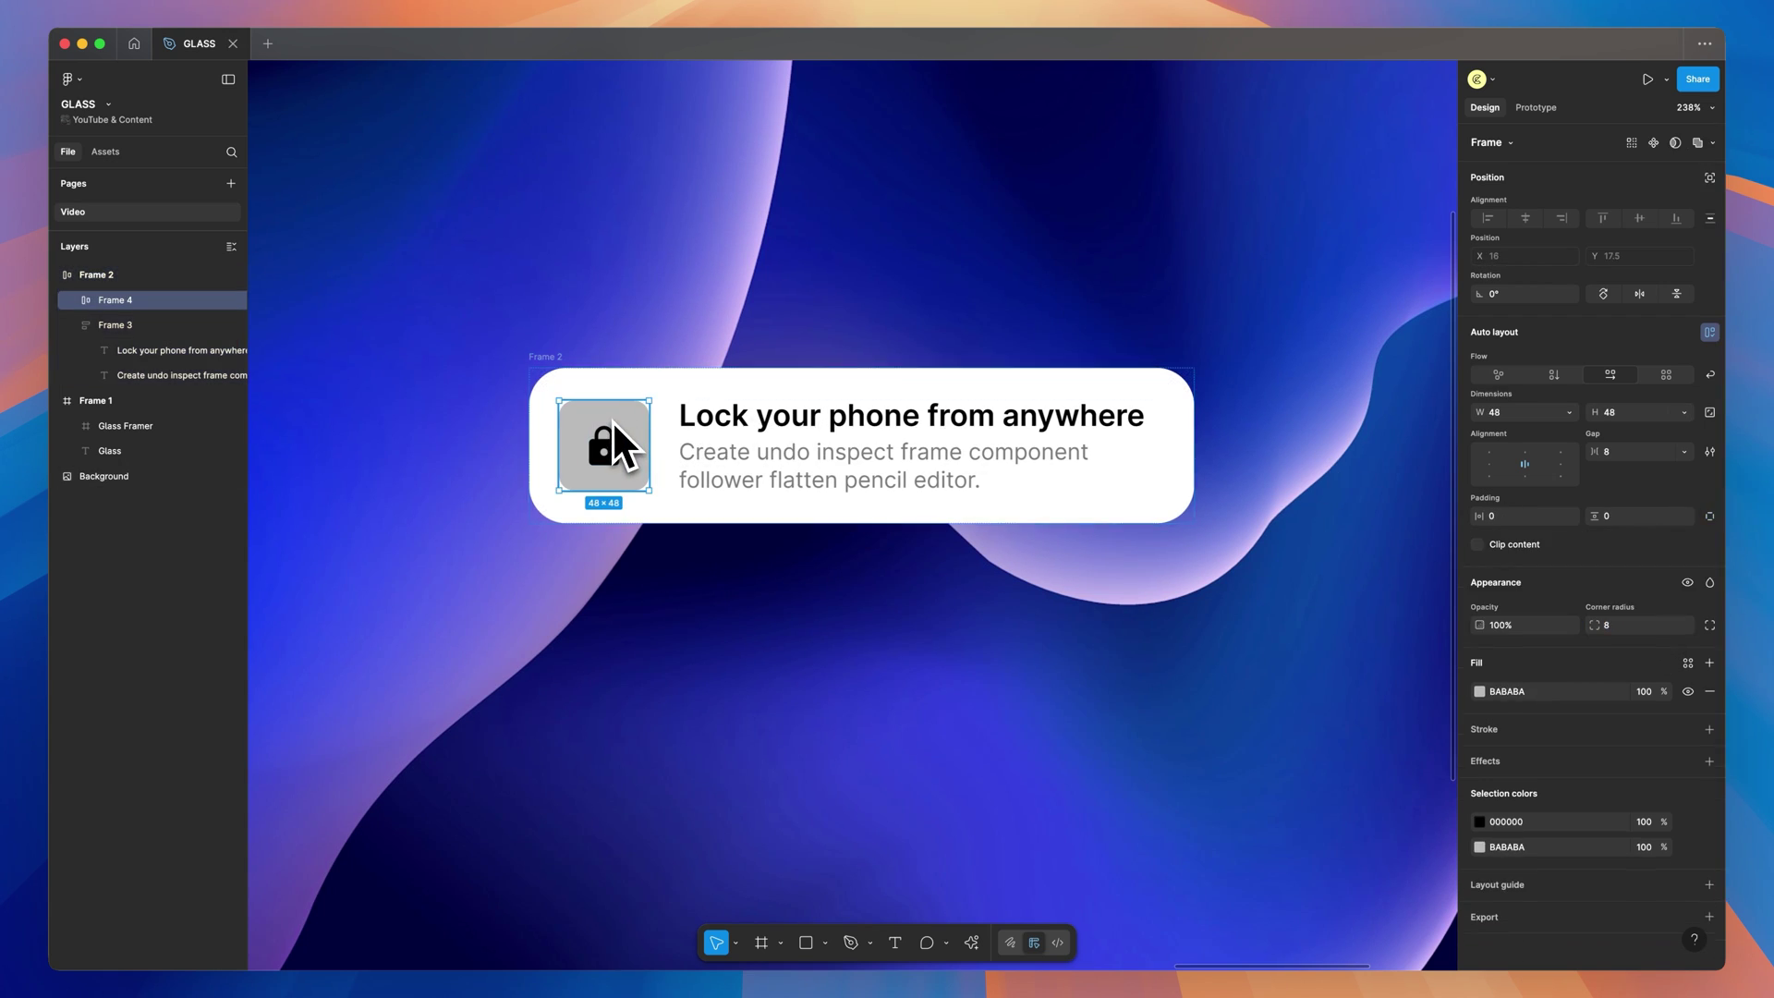
pyautogui.click(1640, 629)
pyautogui.press('Up')
pyautogui.press('Up')
pyautogui.press('Up')
pyautogui.press('Up')
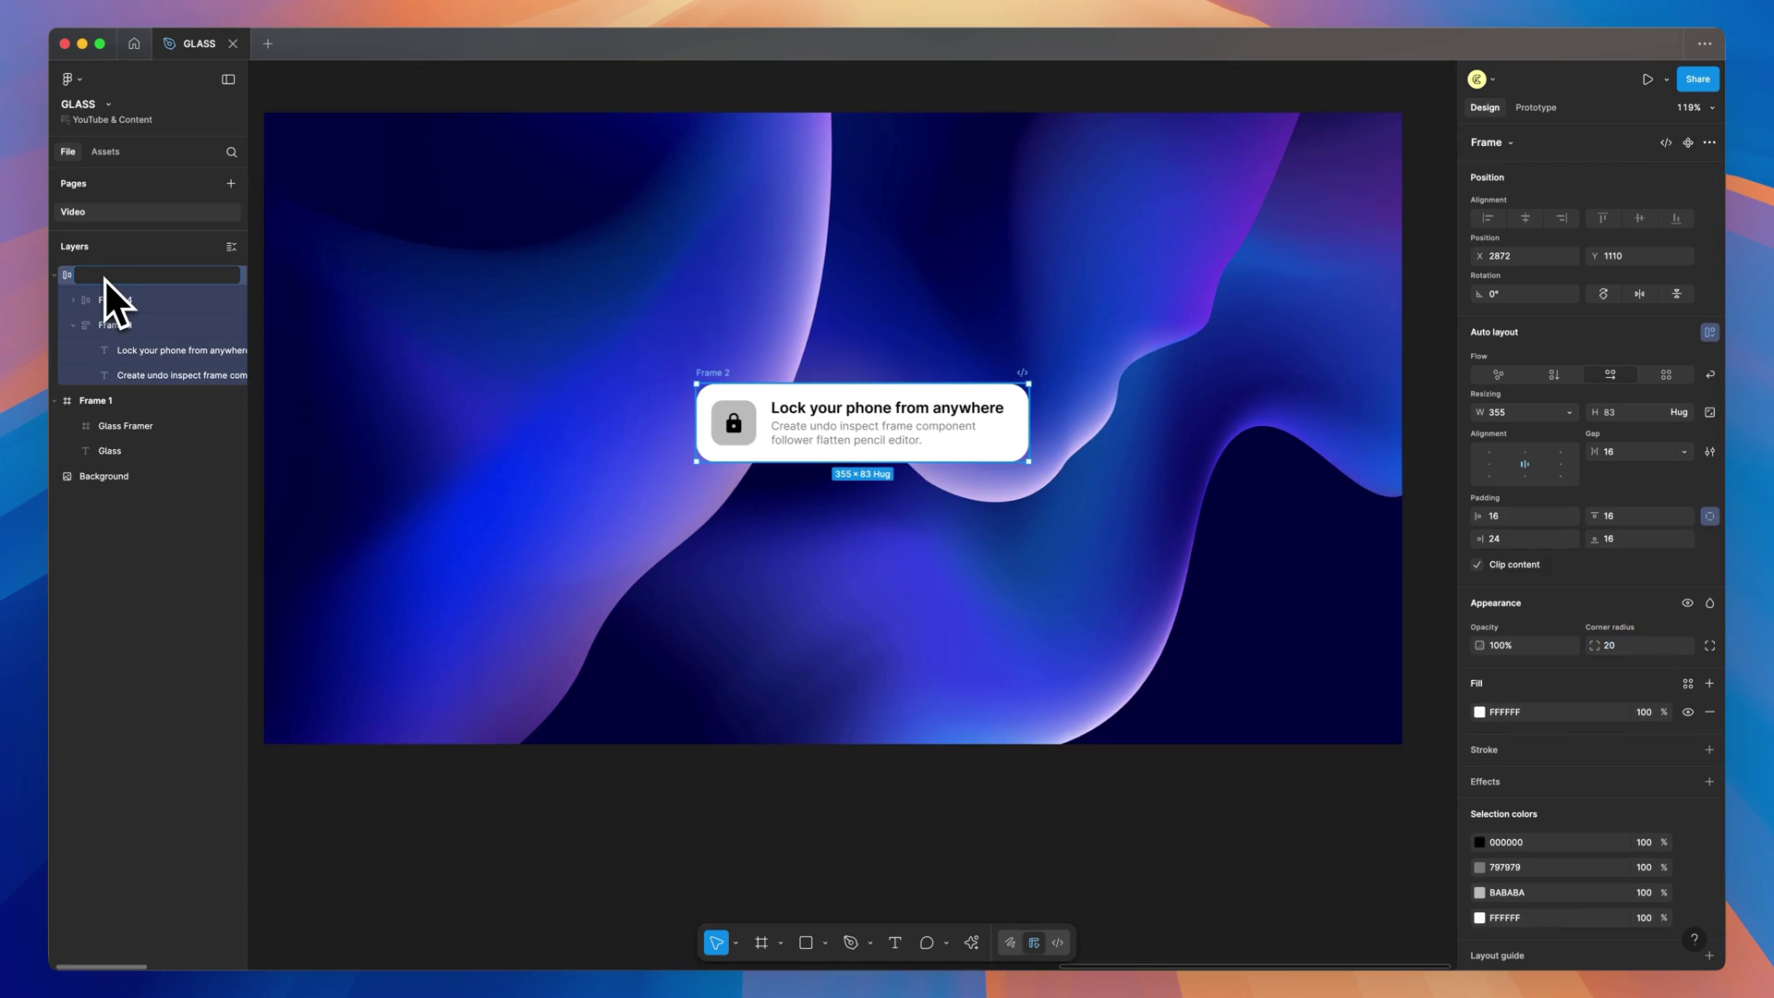
# Rename the frame 'Card' and add an effect, changing it from Drop shadow to Glass
pyautogui.write('Card')
pyautogui.press('Return')
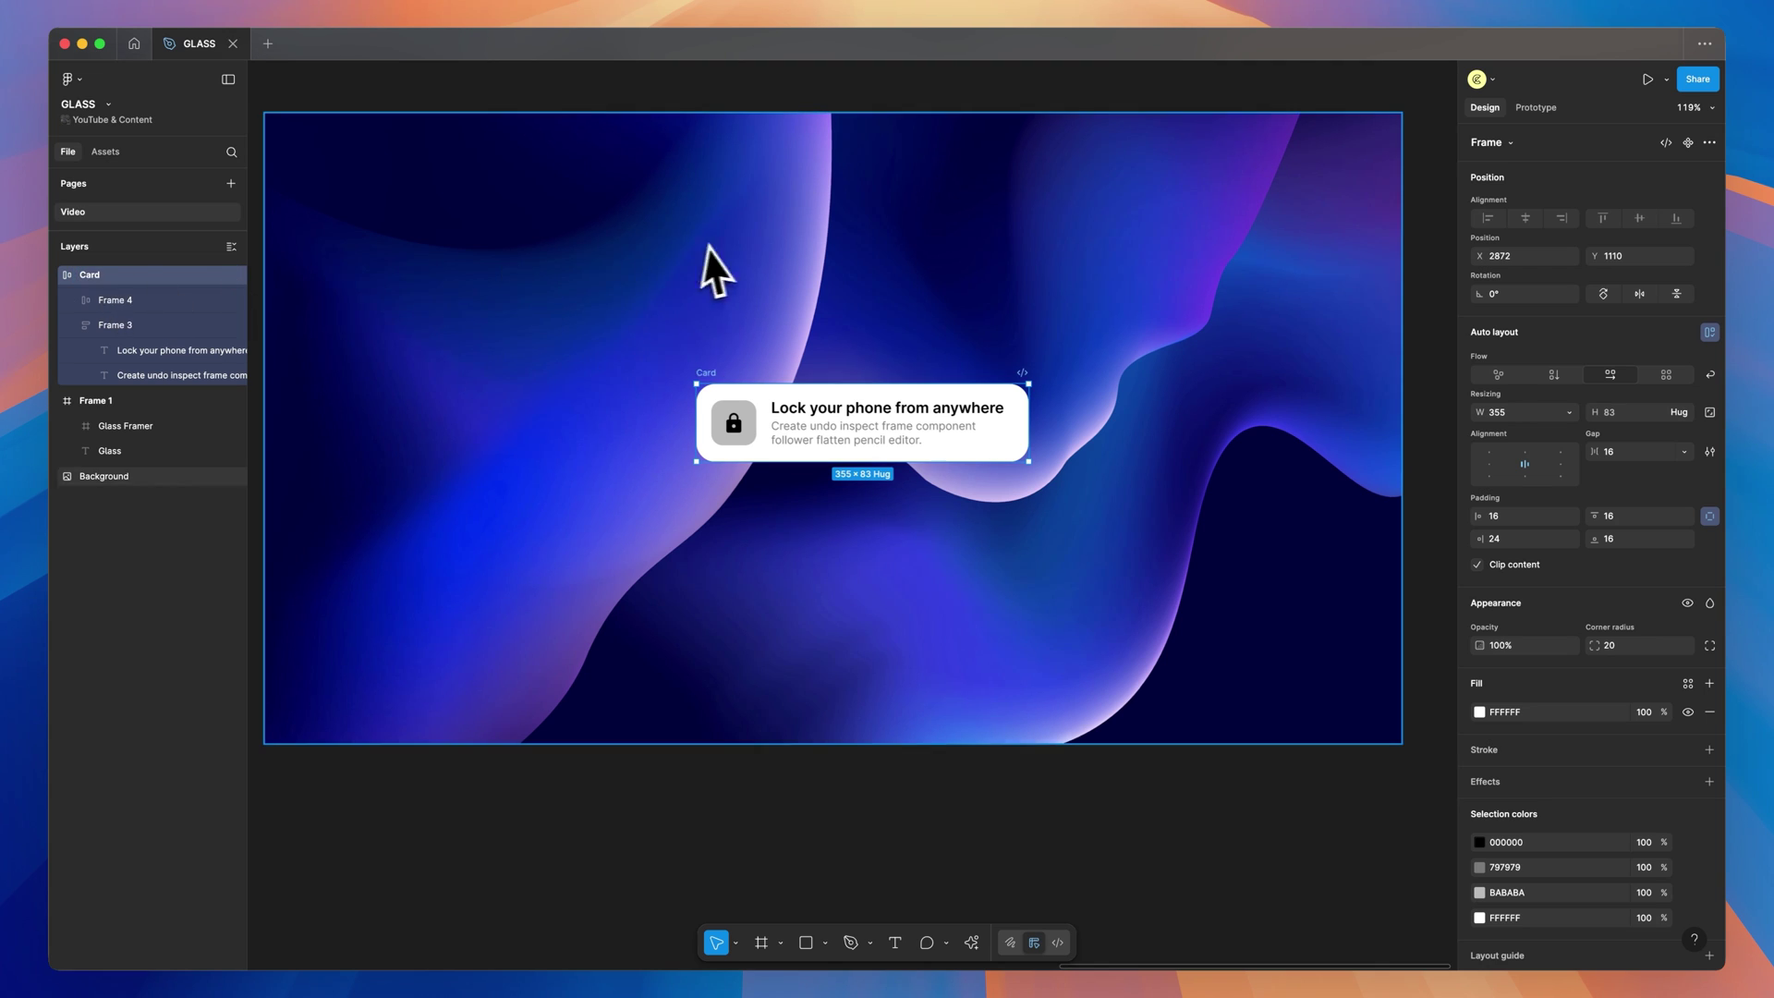
pyautogui.hotkey('shift', '1')
pyautogui.click(1709, 781)
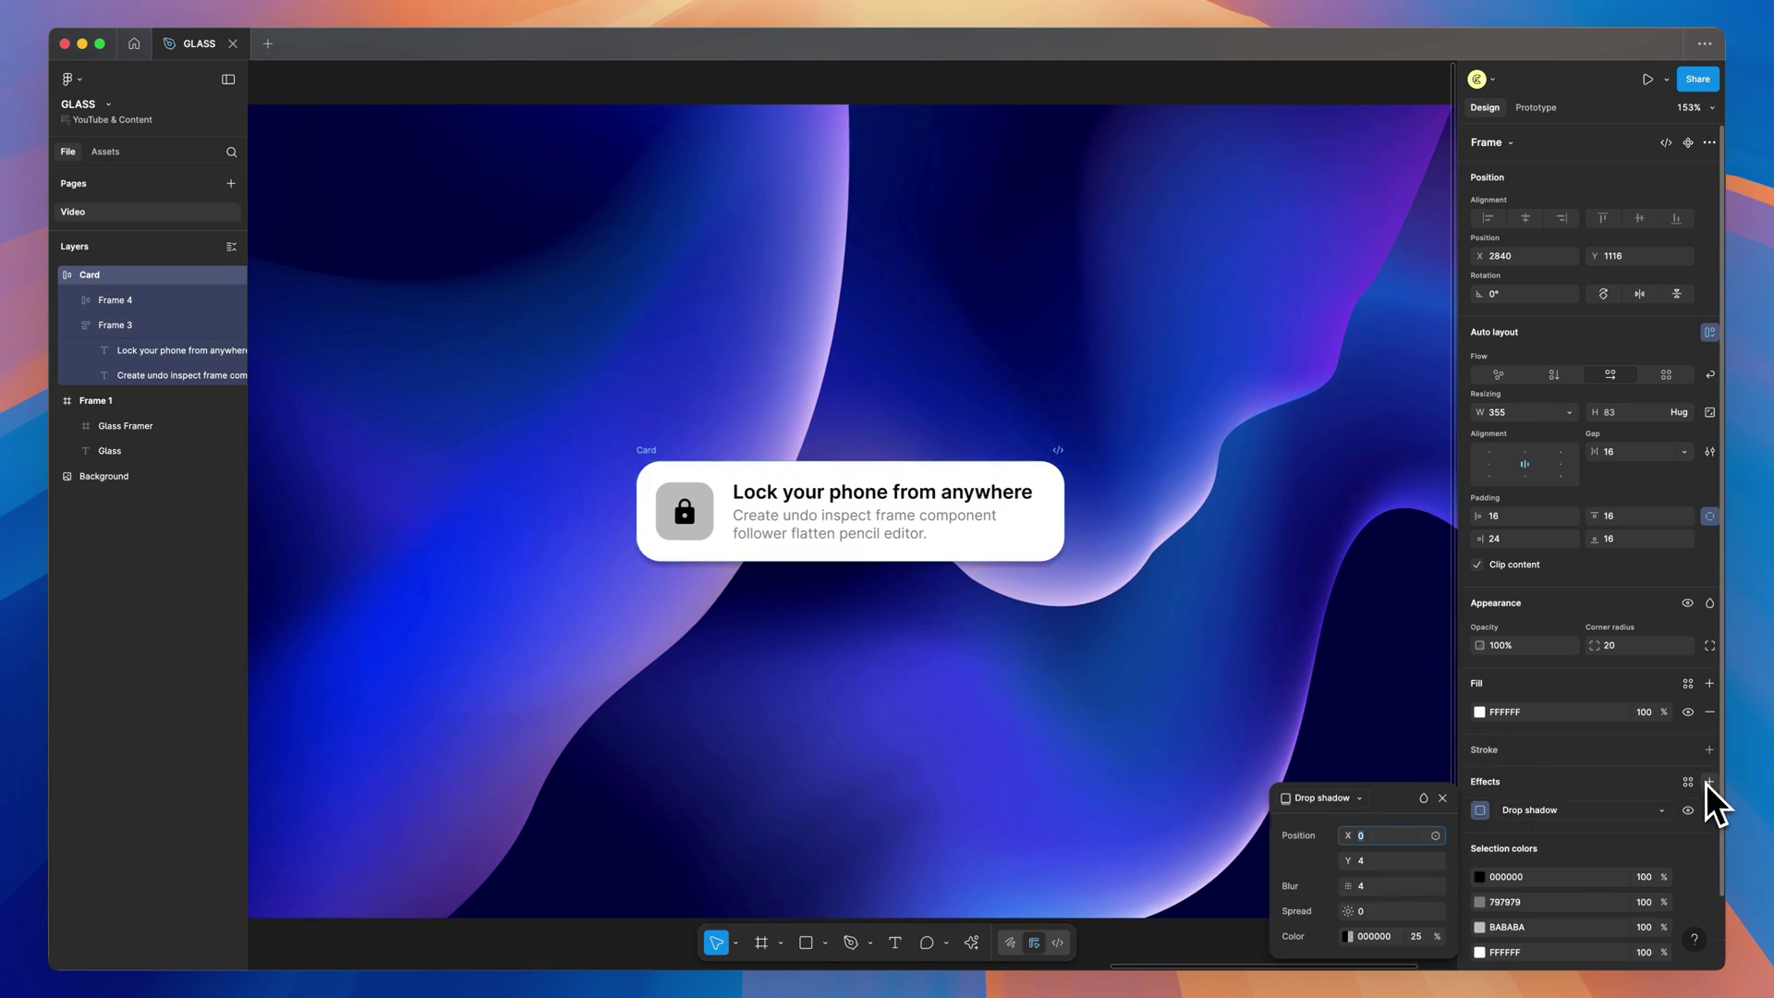
pyautogui.click(1349, 798)
pyautogui.click(1335, 892)
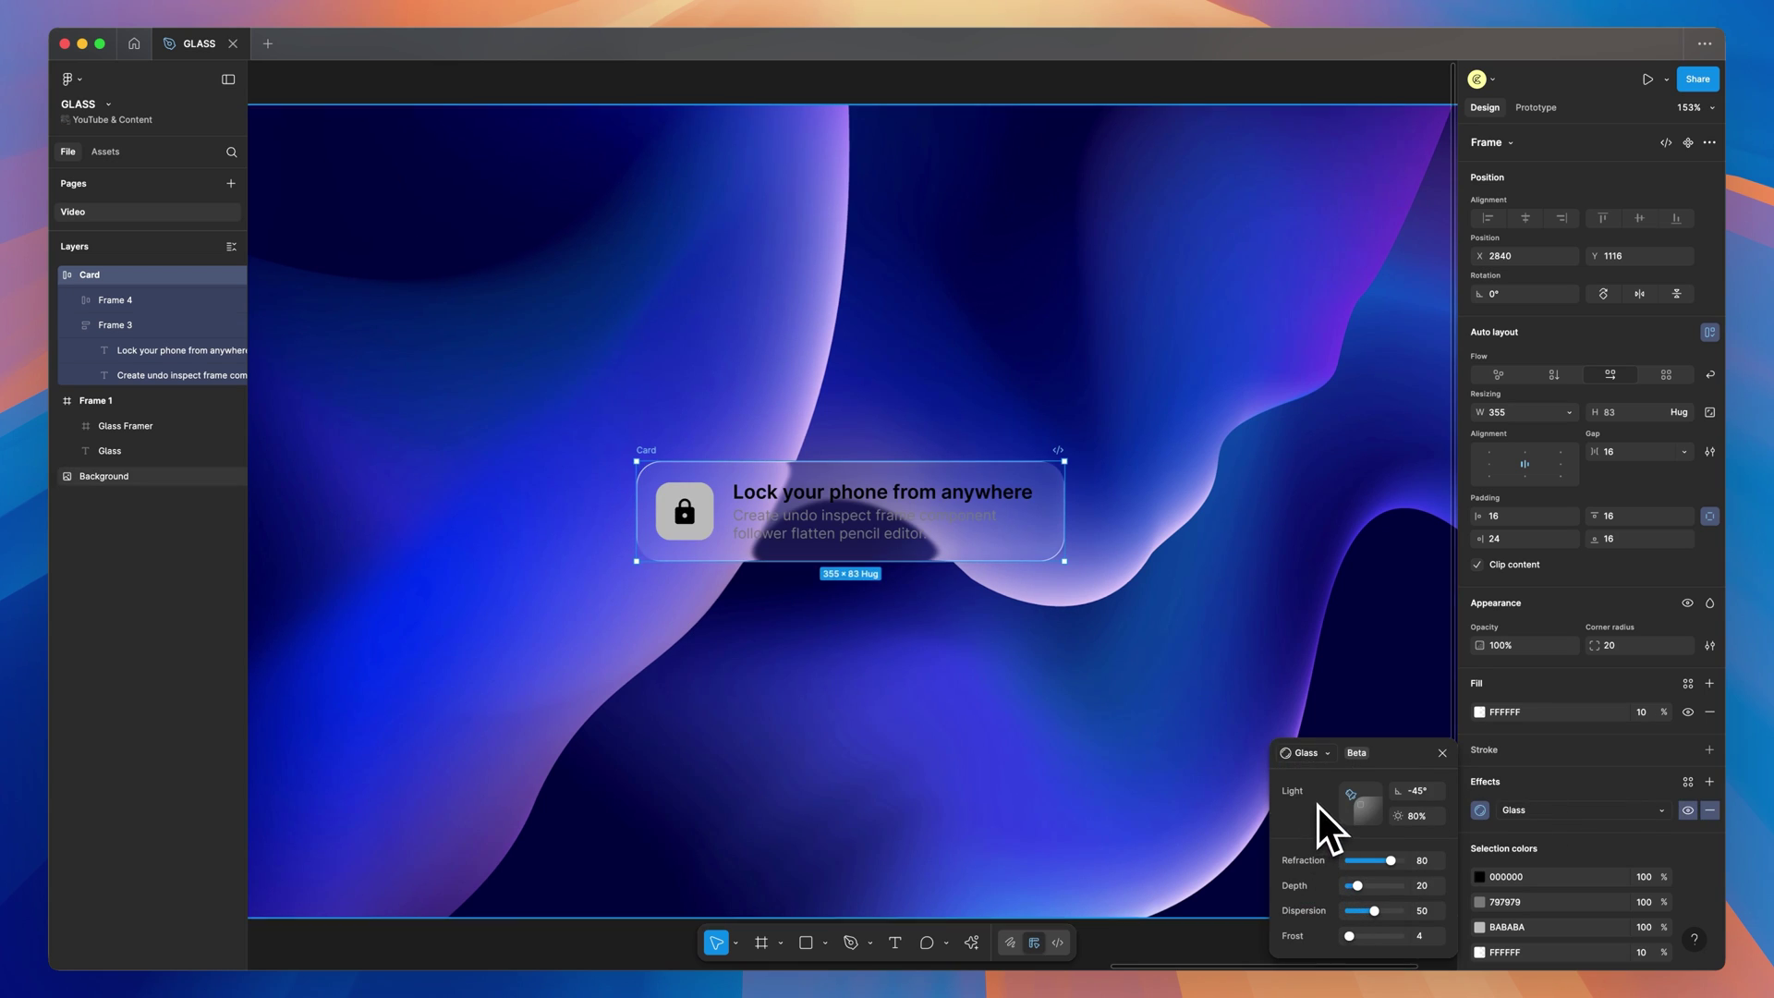
# Turn both the title and description text colours white
pyautogui.click(817, 501)
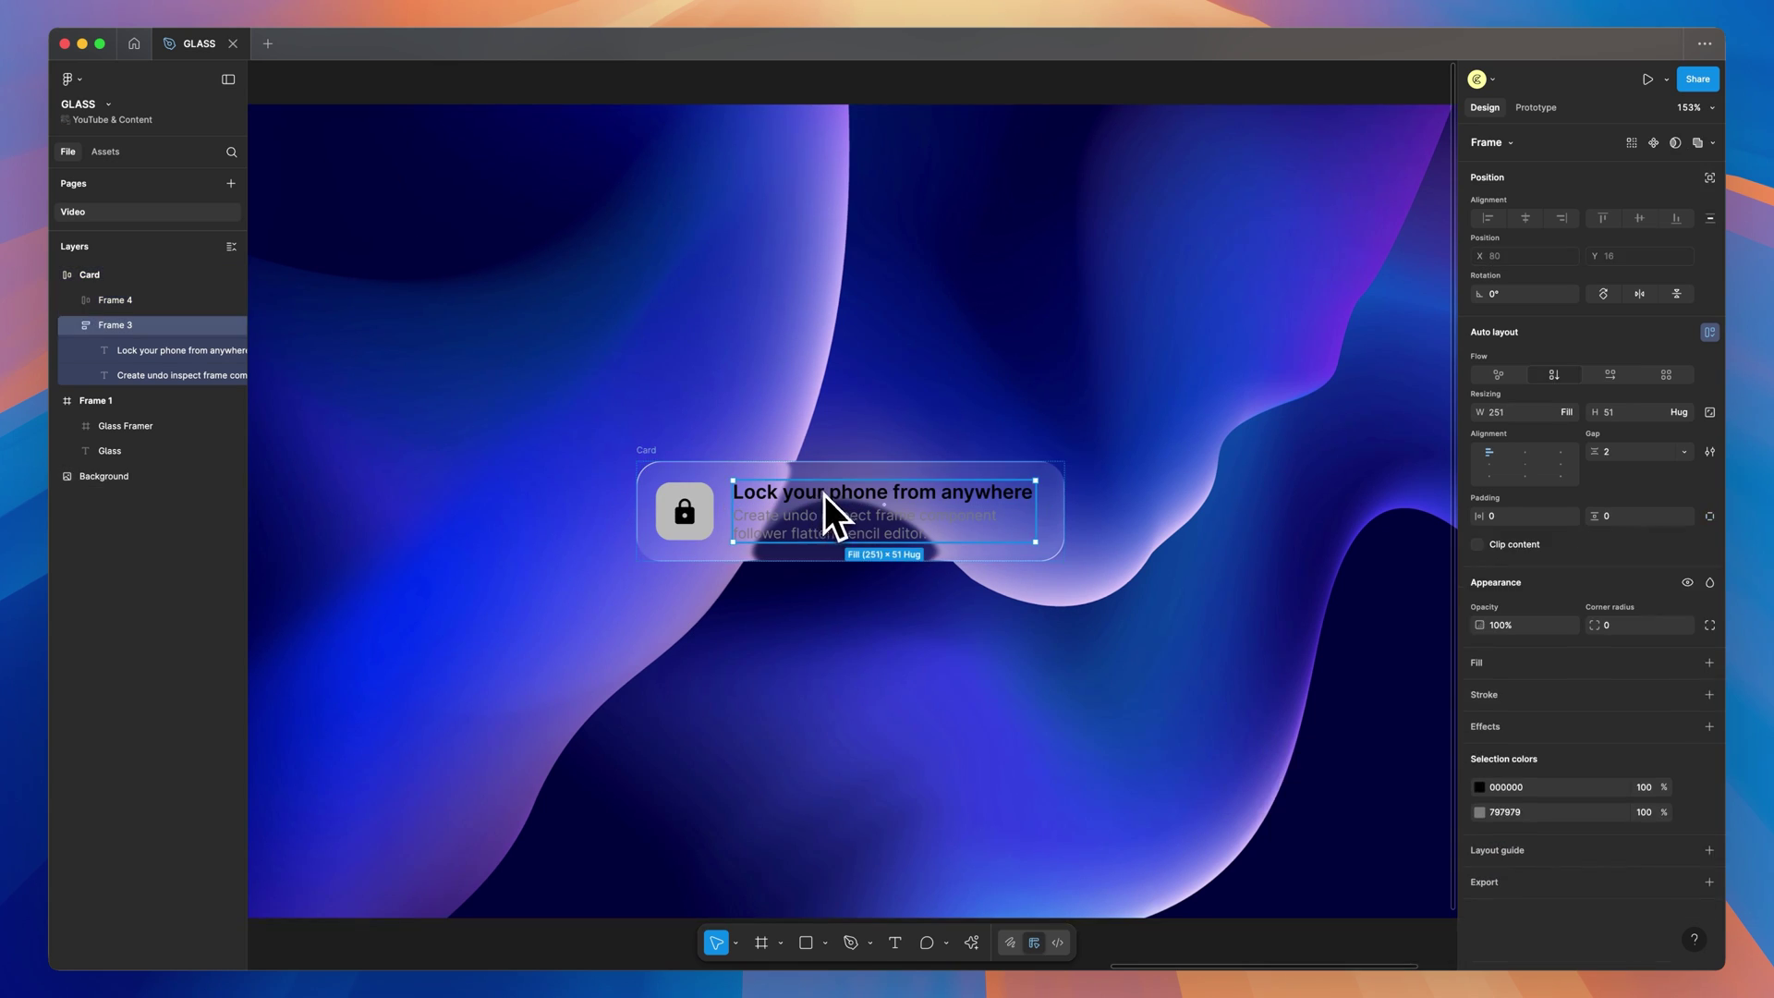
pyautogui.click(824, 495)
pyautogui.keyDown('shift'); pyautogui.click(828, 514); pyautogui.keyUp('shift')
pyautogui.click(1479, 858)
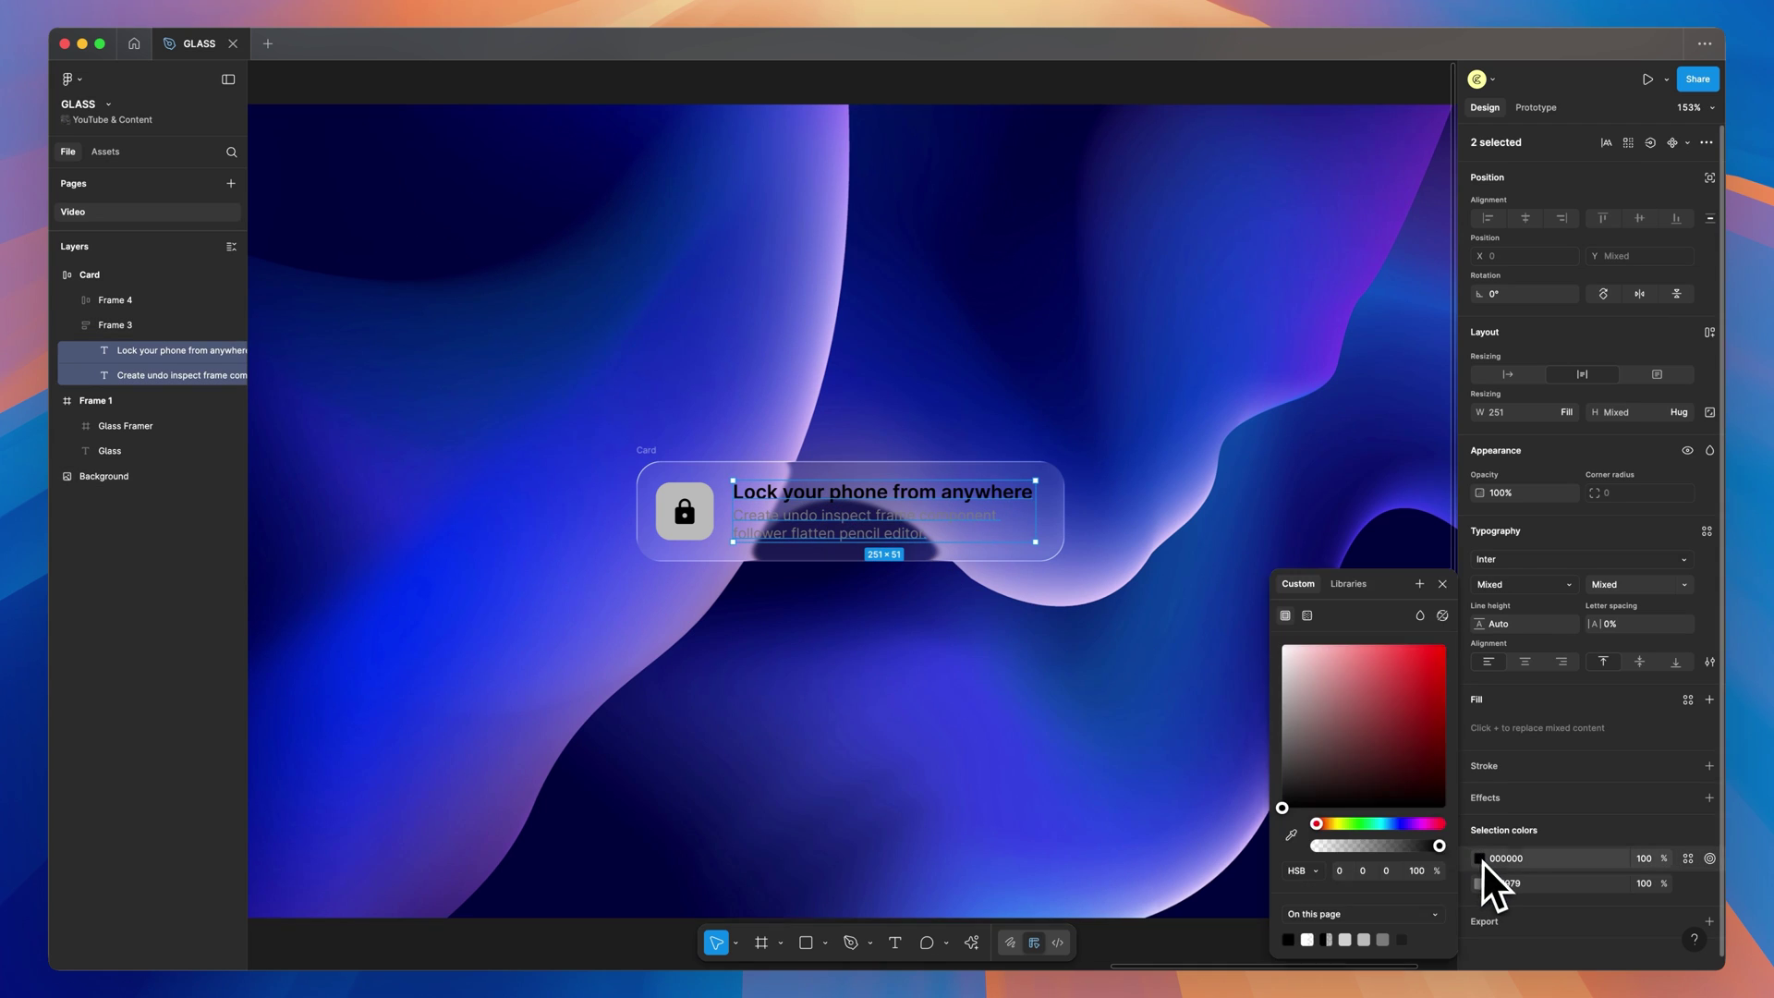
pyautogui.moveTo(1365, 759); pyautogui.dragTo(1168, 554)
pyautogui.click(1481, 885)
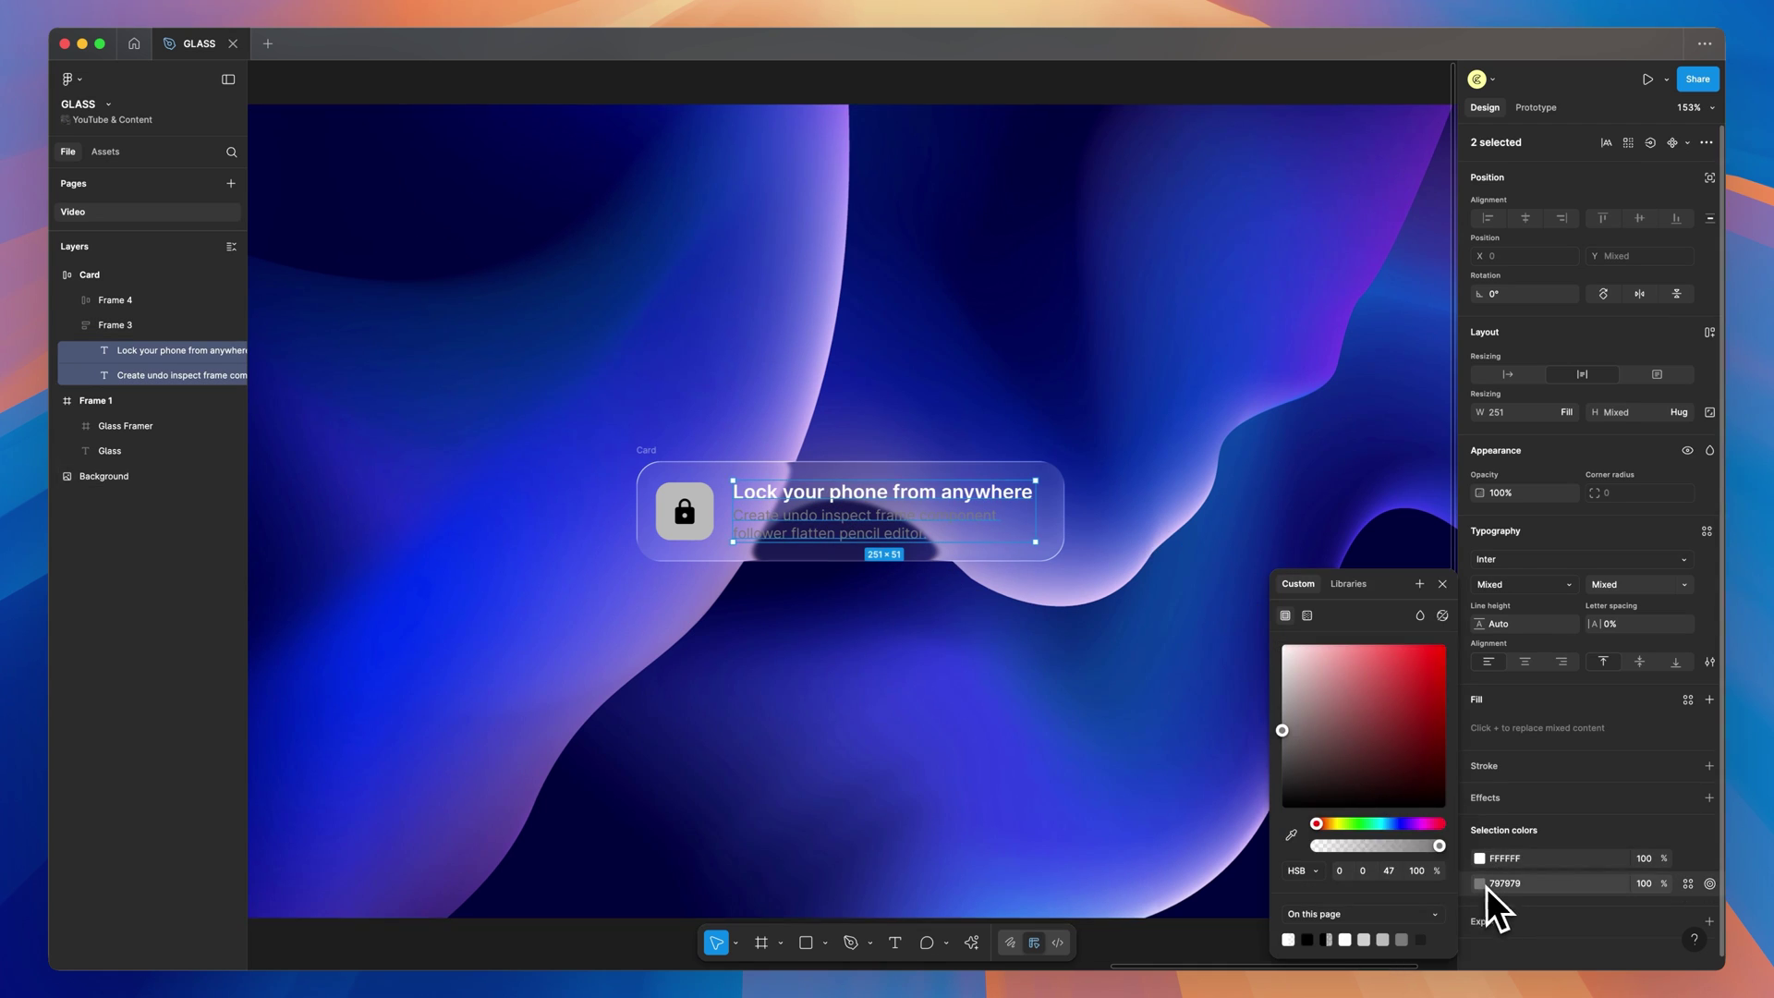
pyautogui.moveTo(1386, 771); pyautogui.dragTo(1216, 567)
pyautogui.moveTo(1160, 492); pyautogui.dragTo(1144, 490)
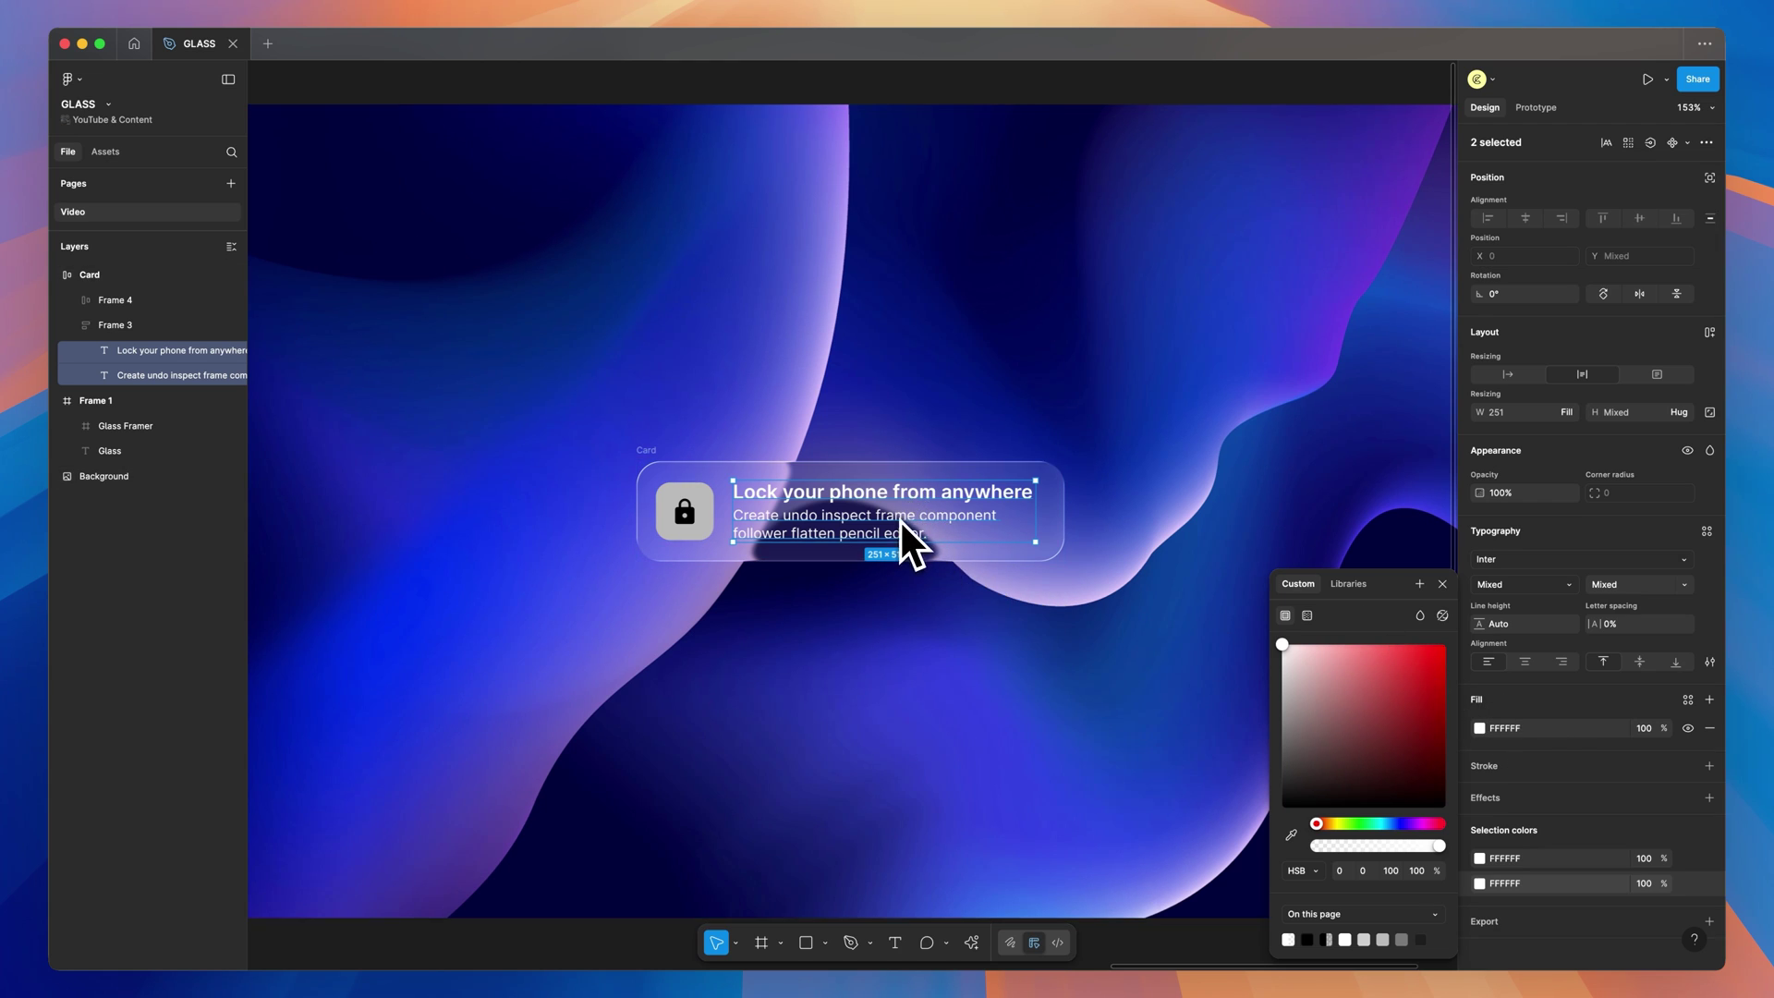
# Set the description text's fill opacity to 70%
pyautogui.click(842, 529)
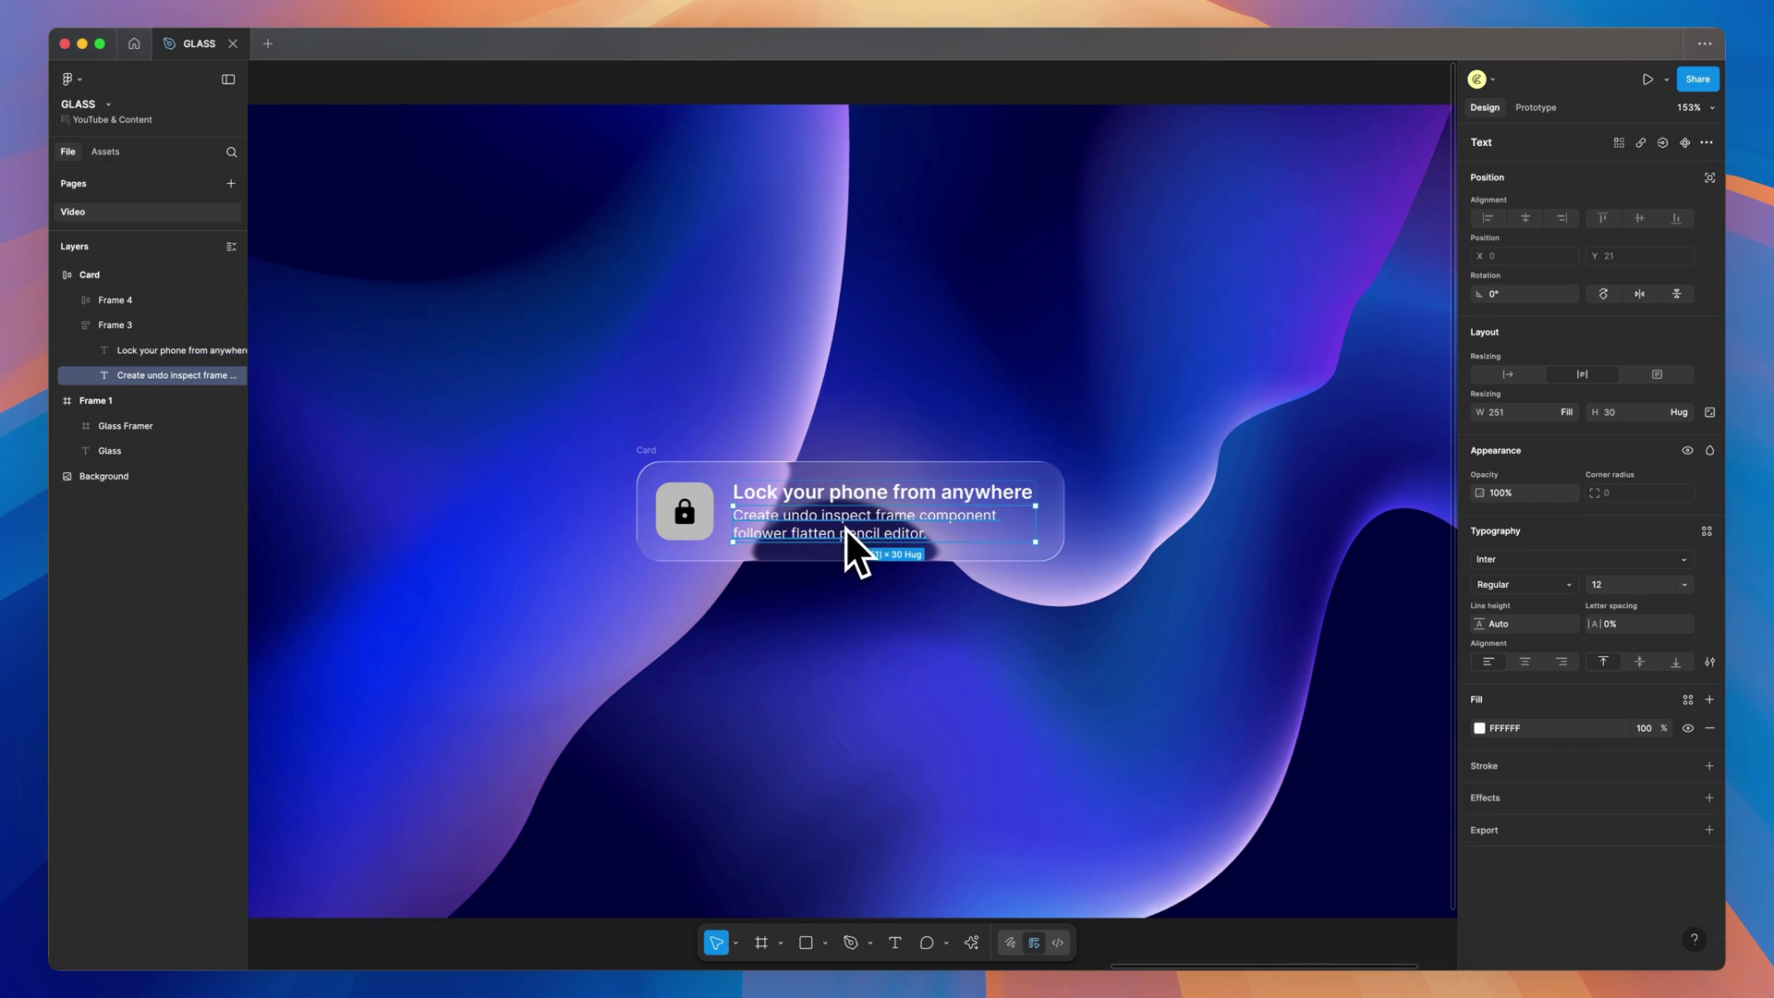
pyautogui.click(1653, 734)
pyautogui.write('80')
pyautogui.press('Return')
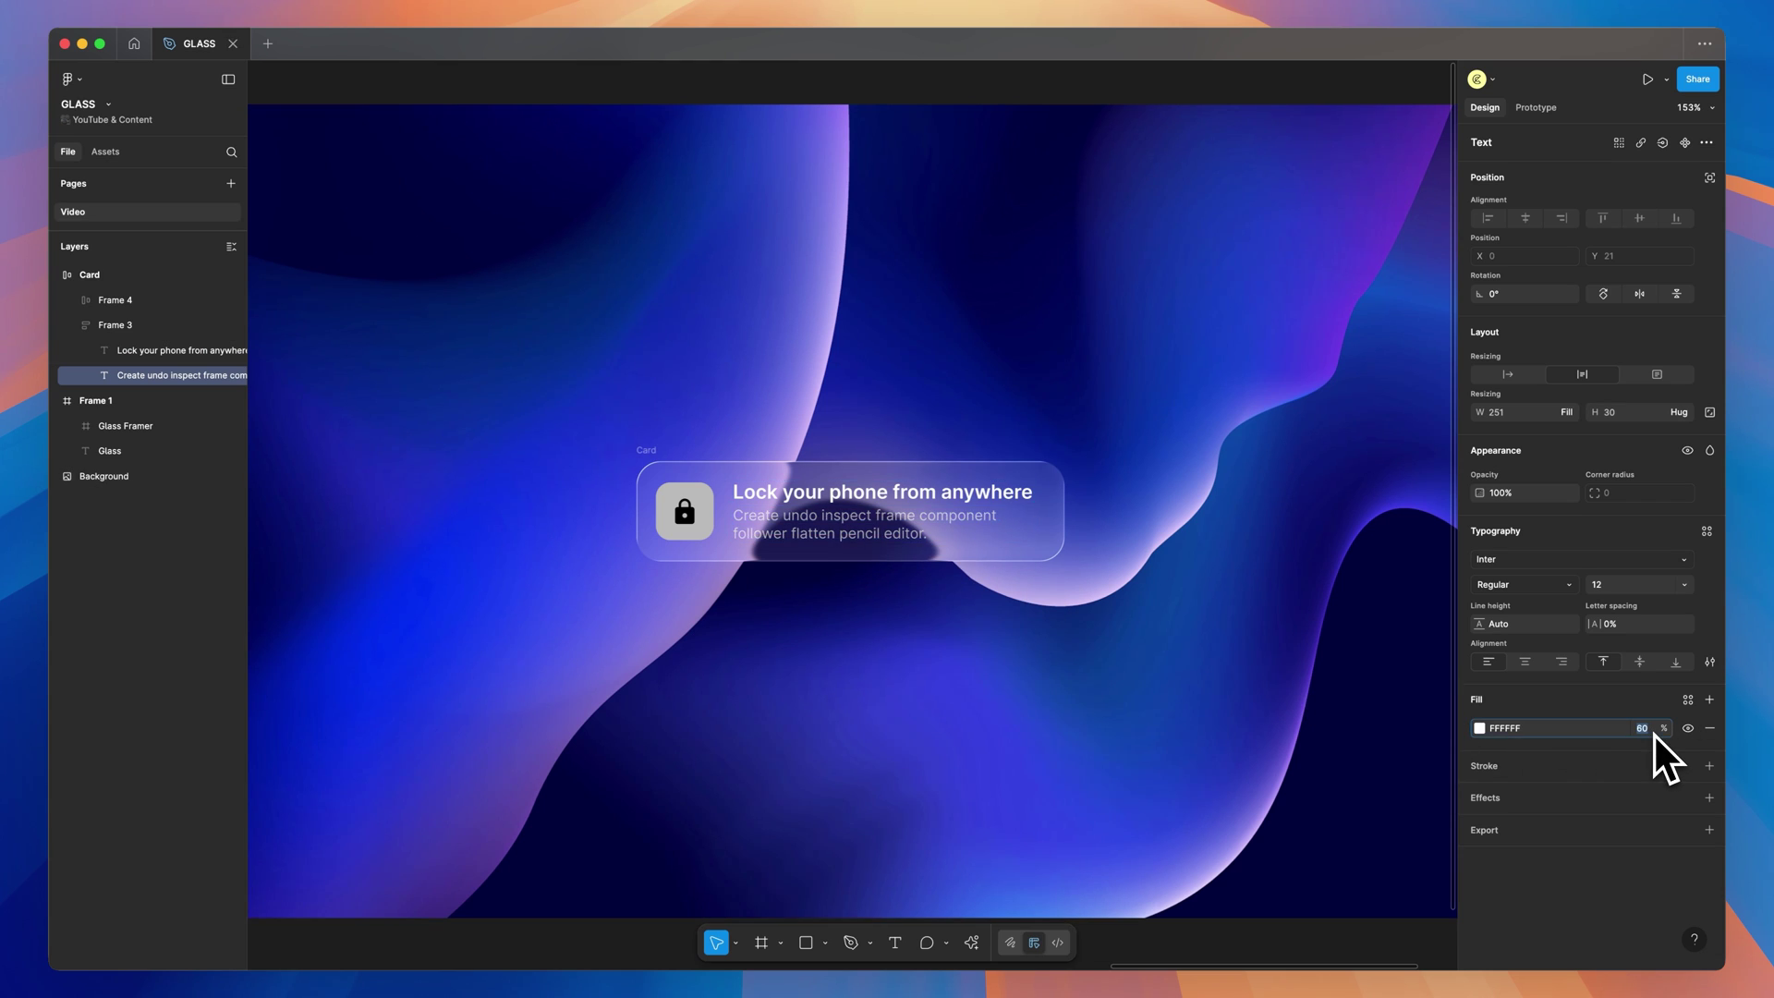
pyautogui.hotkey('shift', 'Up')
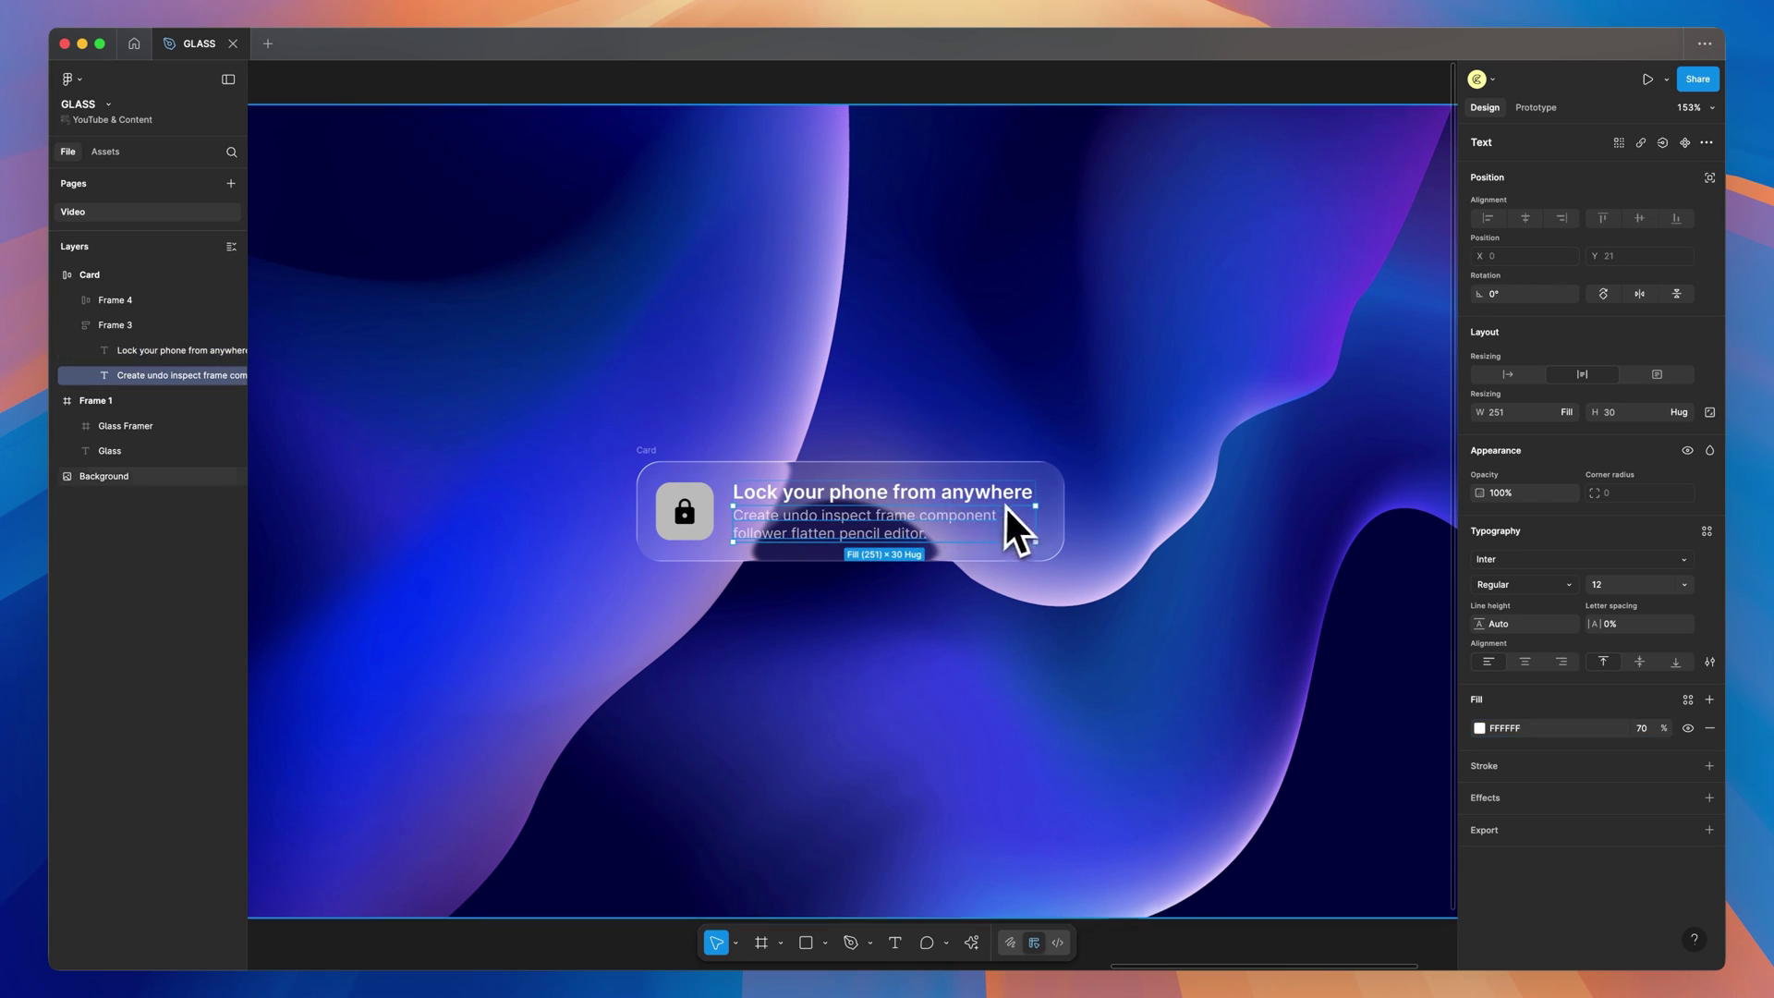
# Make the lock shape inside the tile white
pyautogui.click(700, 517)
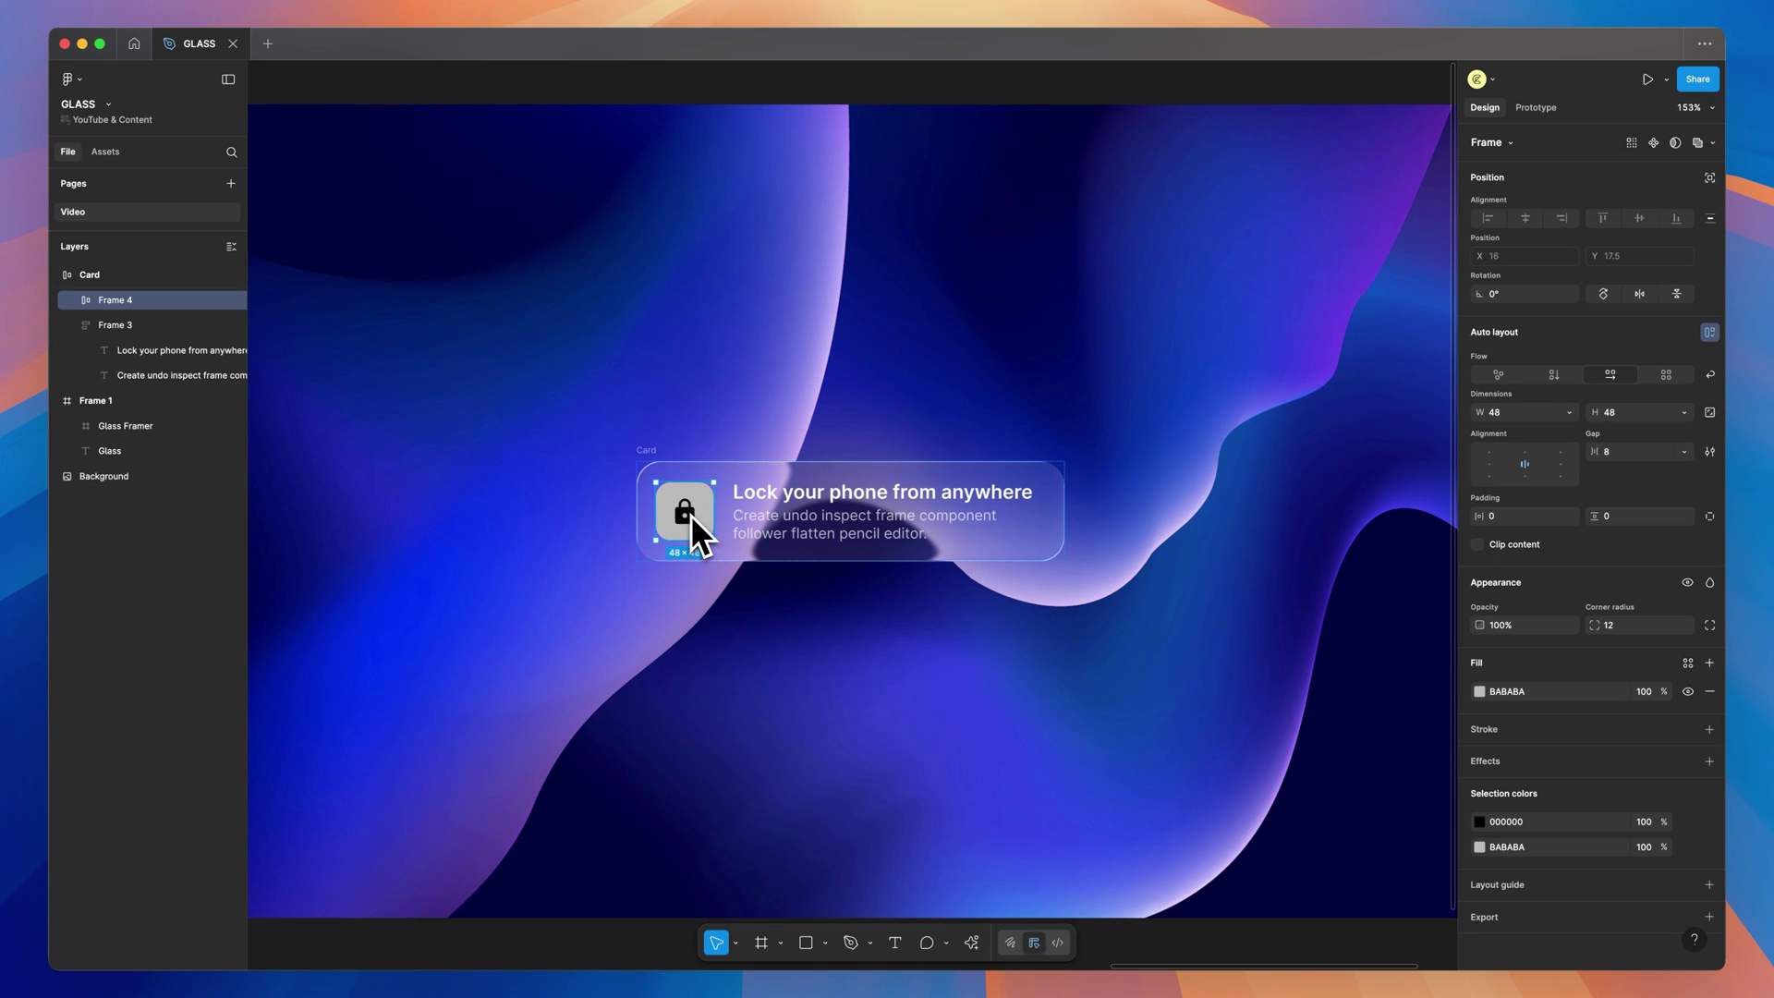
pyautogui.doubleClick(690, 513)
pyautogui.click(1479, 520)
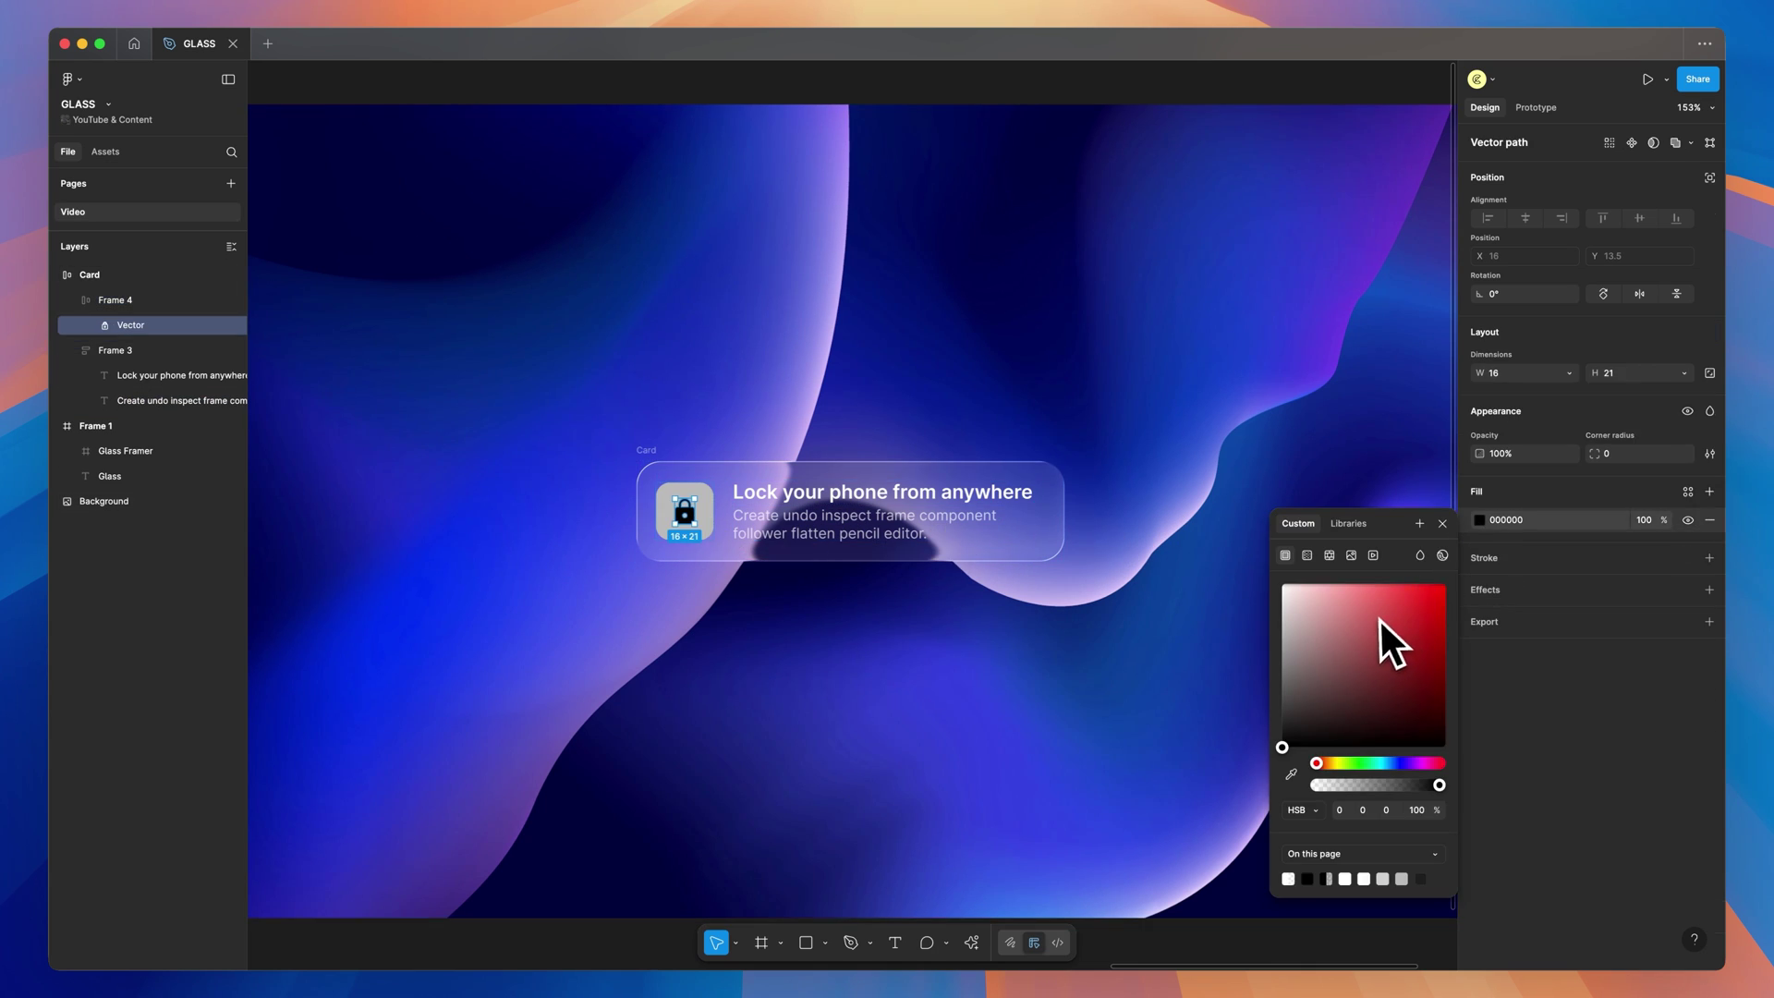
pyautogui.hotkey('ctrl', 'z')
pyautogui.press('Escape')
# Add a Glass effect with frost 100 to the lock tile and set its fill to 40%
pyautogui.click(706, 490)
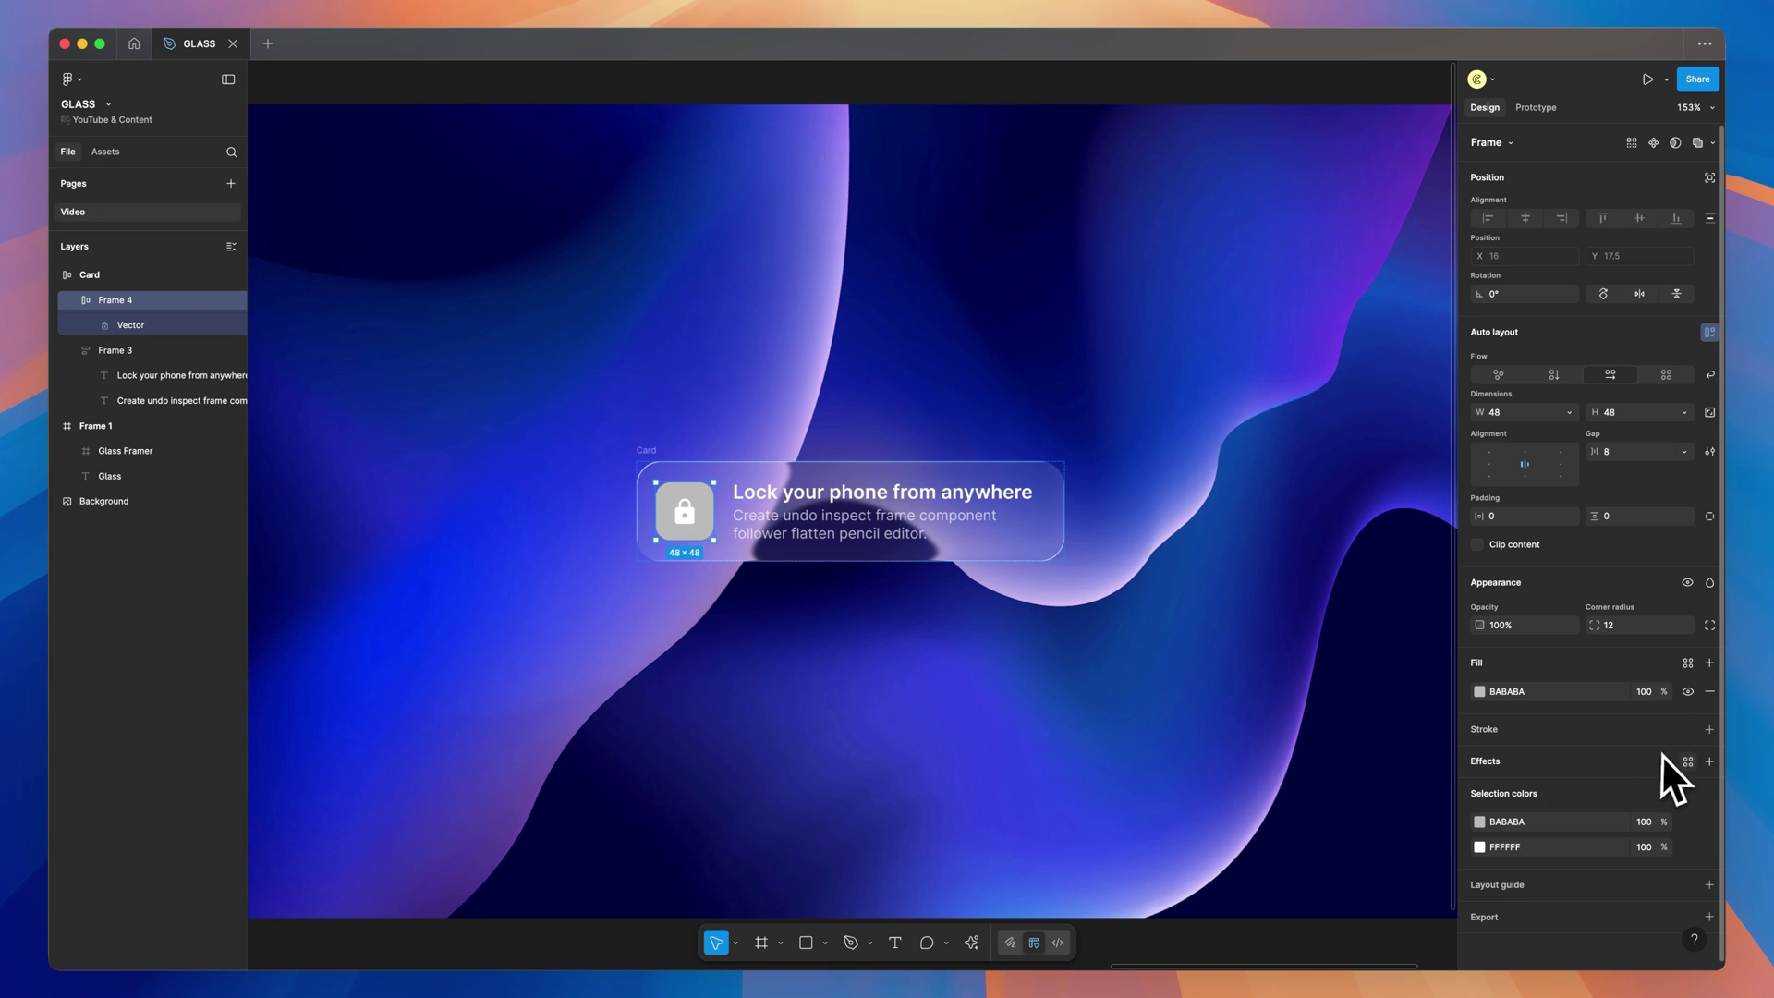
pyautogui.click(1709, 760)
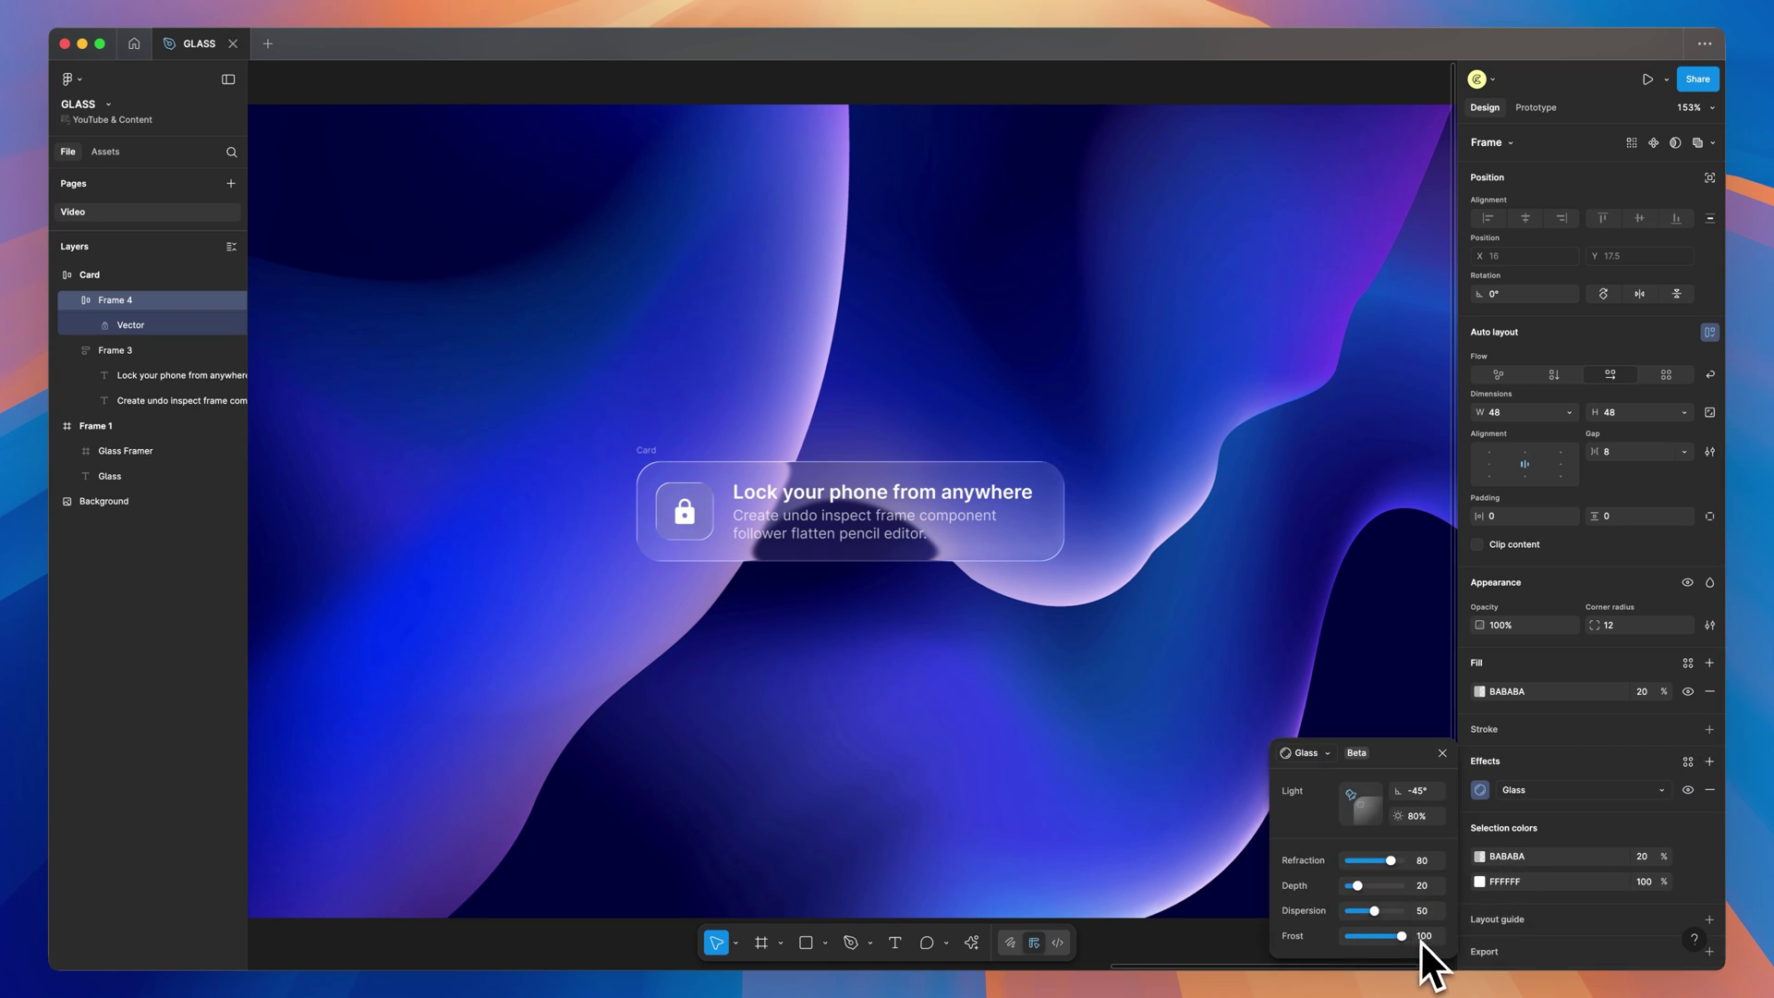
pyautogui.press('Return')
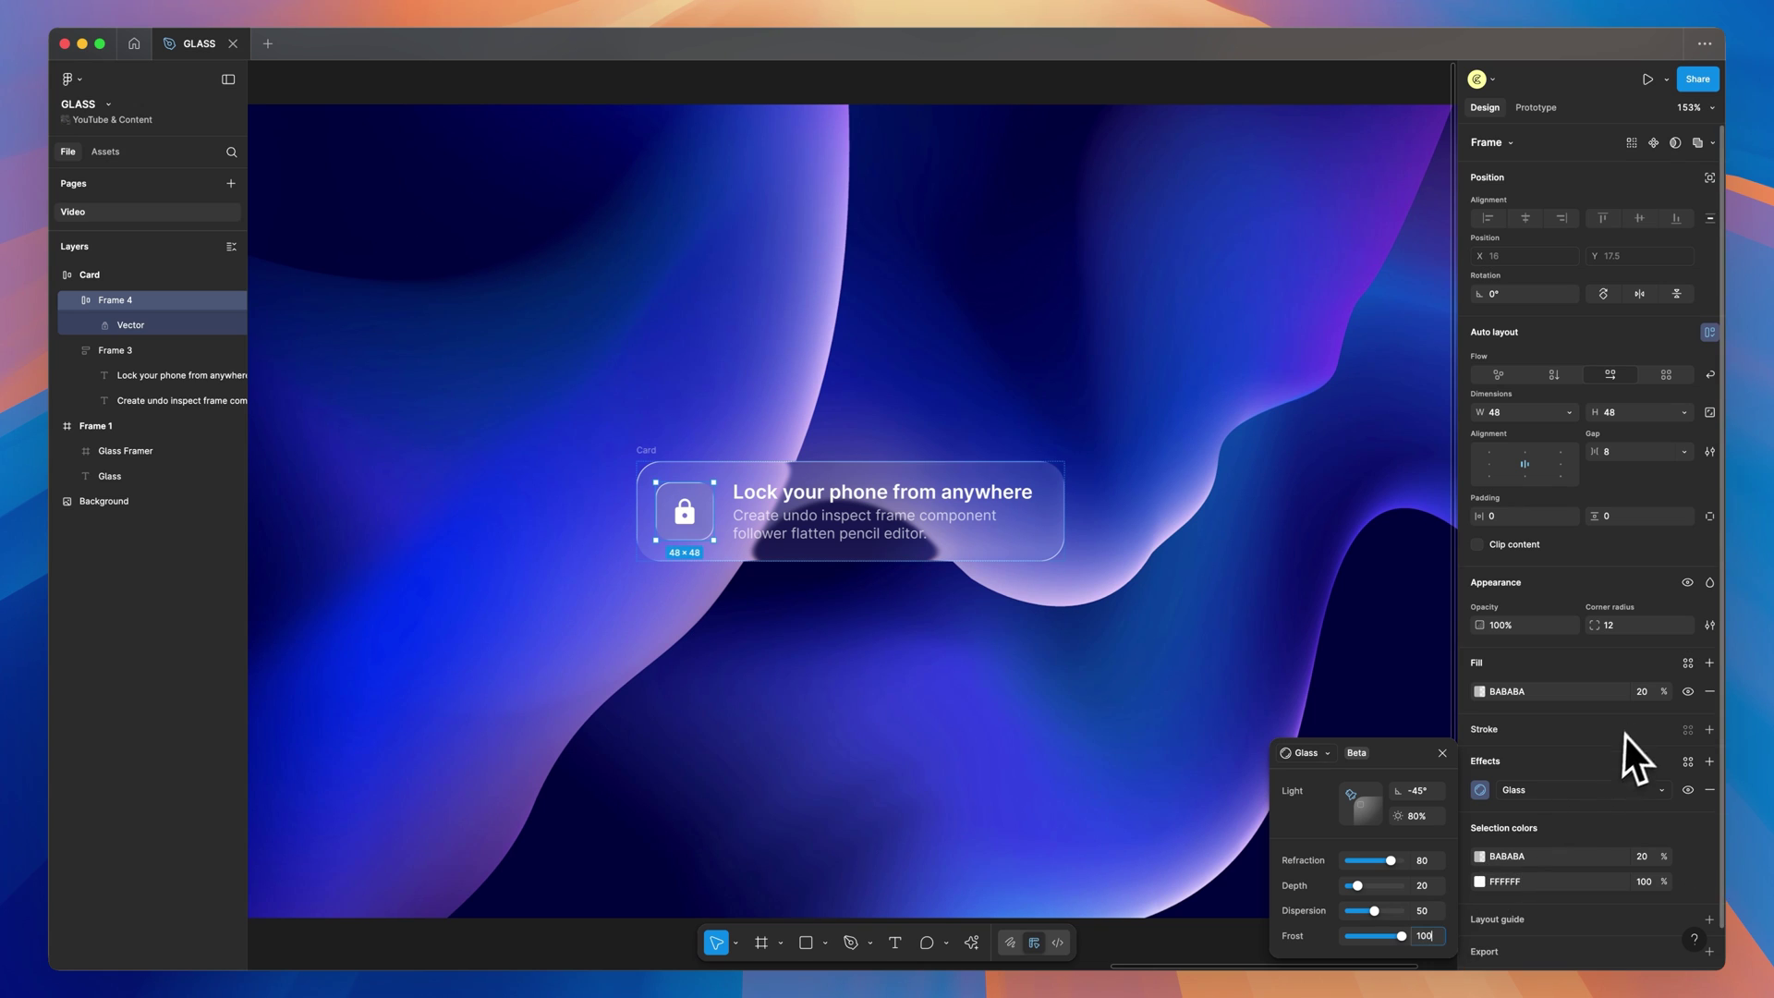
pyautogui.click(1653, 692)
pyautogui.hotkey('shift', 'Up')
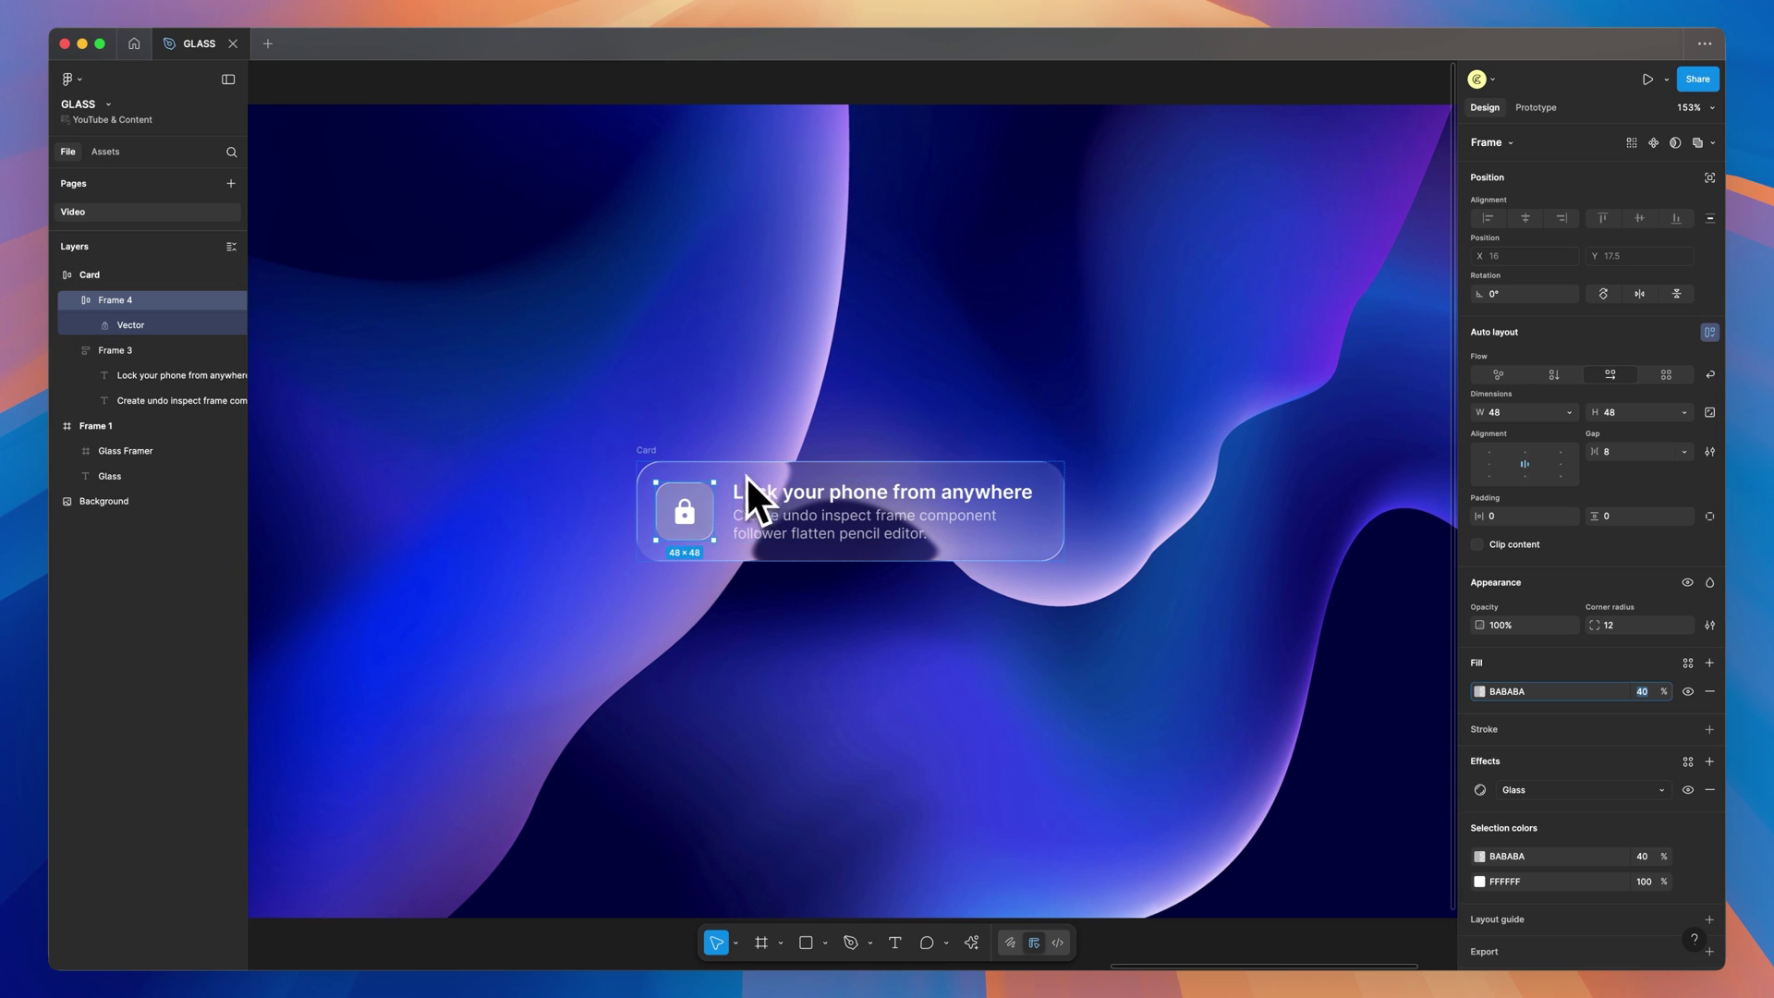
# Set the lock shape's opacity to 60%
pyautogui.doubleClick(685, 506)
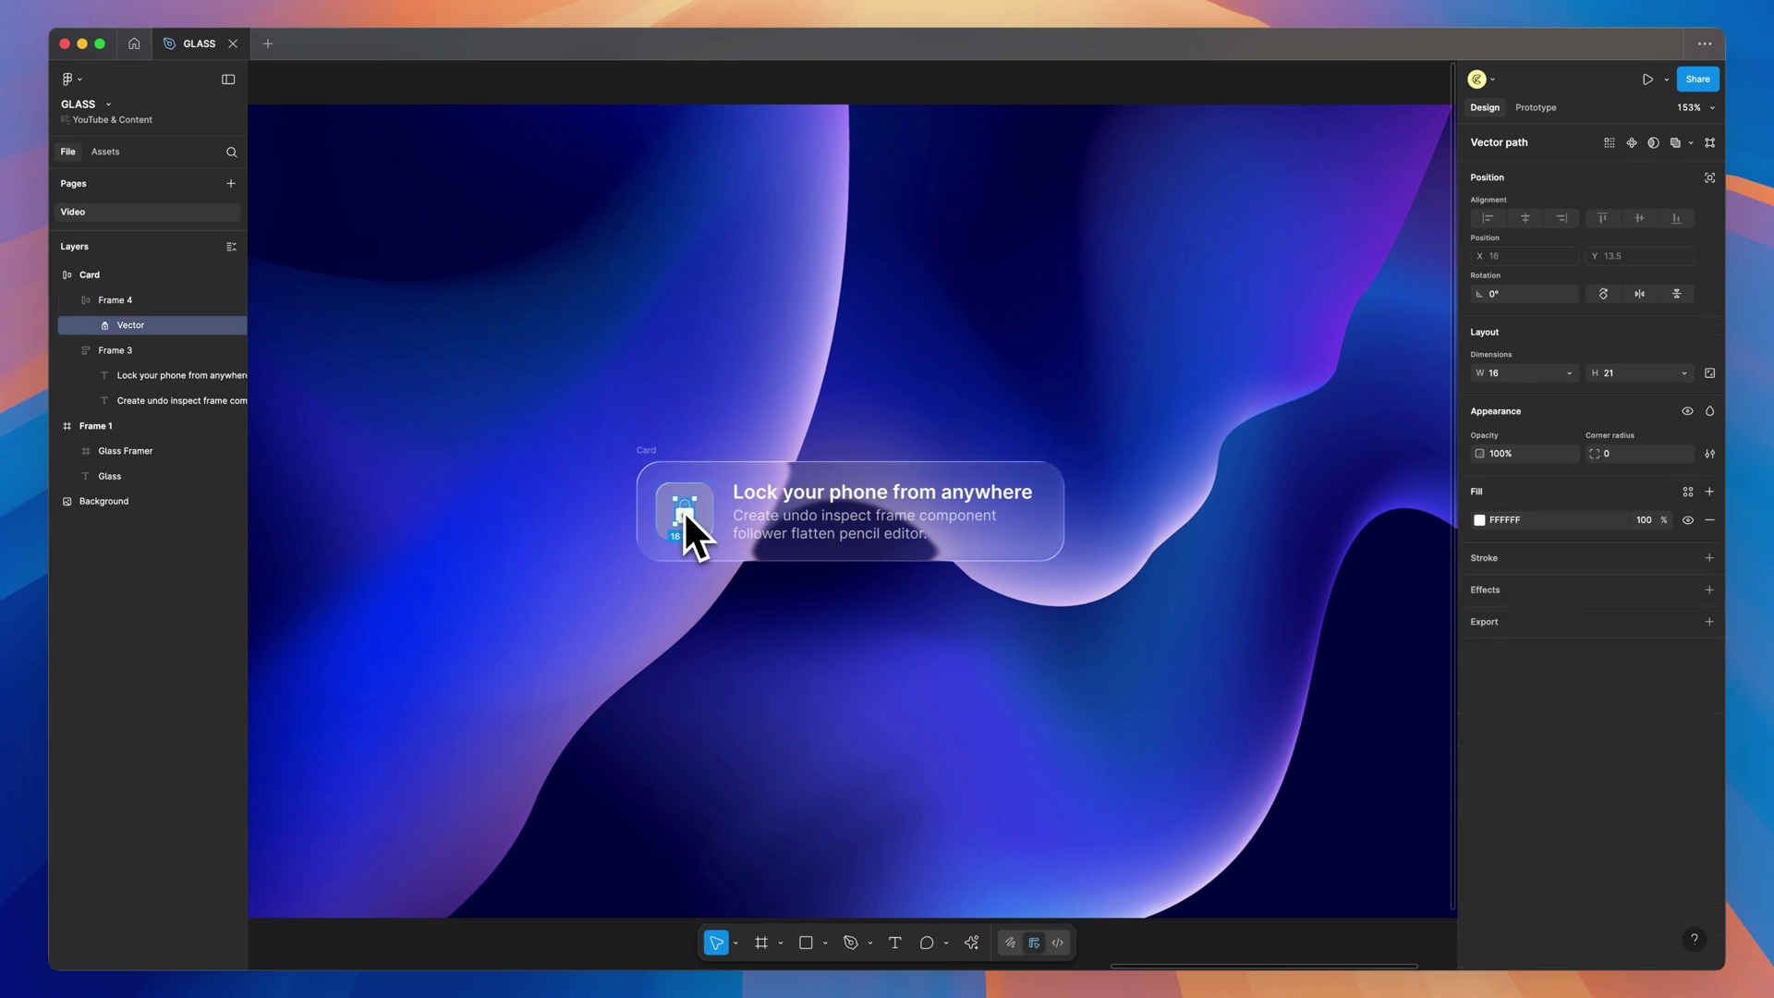
pyautogui.write('70')
pyautogui.press('Return')
pyautogui.write('60')
pyautogui.press('Return')
# Set the Card's Glass to refraction 19, depth 8, dispersion 0 and frost 24
pyautogui.click(1154, 503)
pyautogui.click(655, 453)
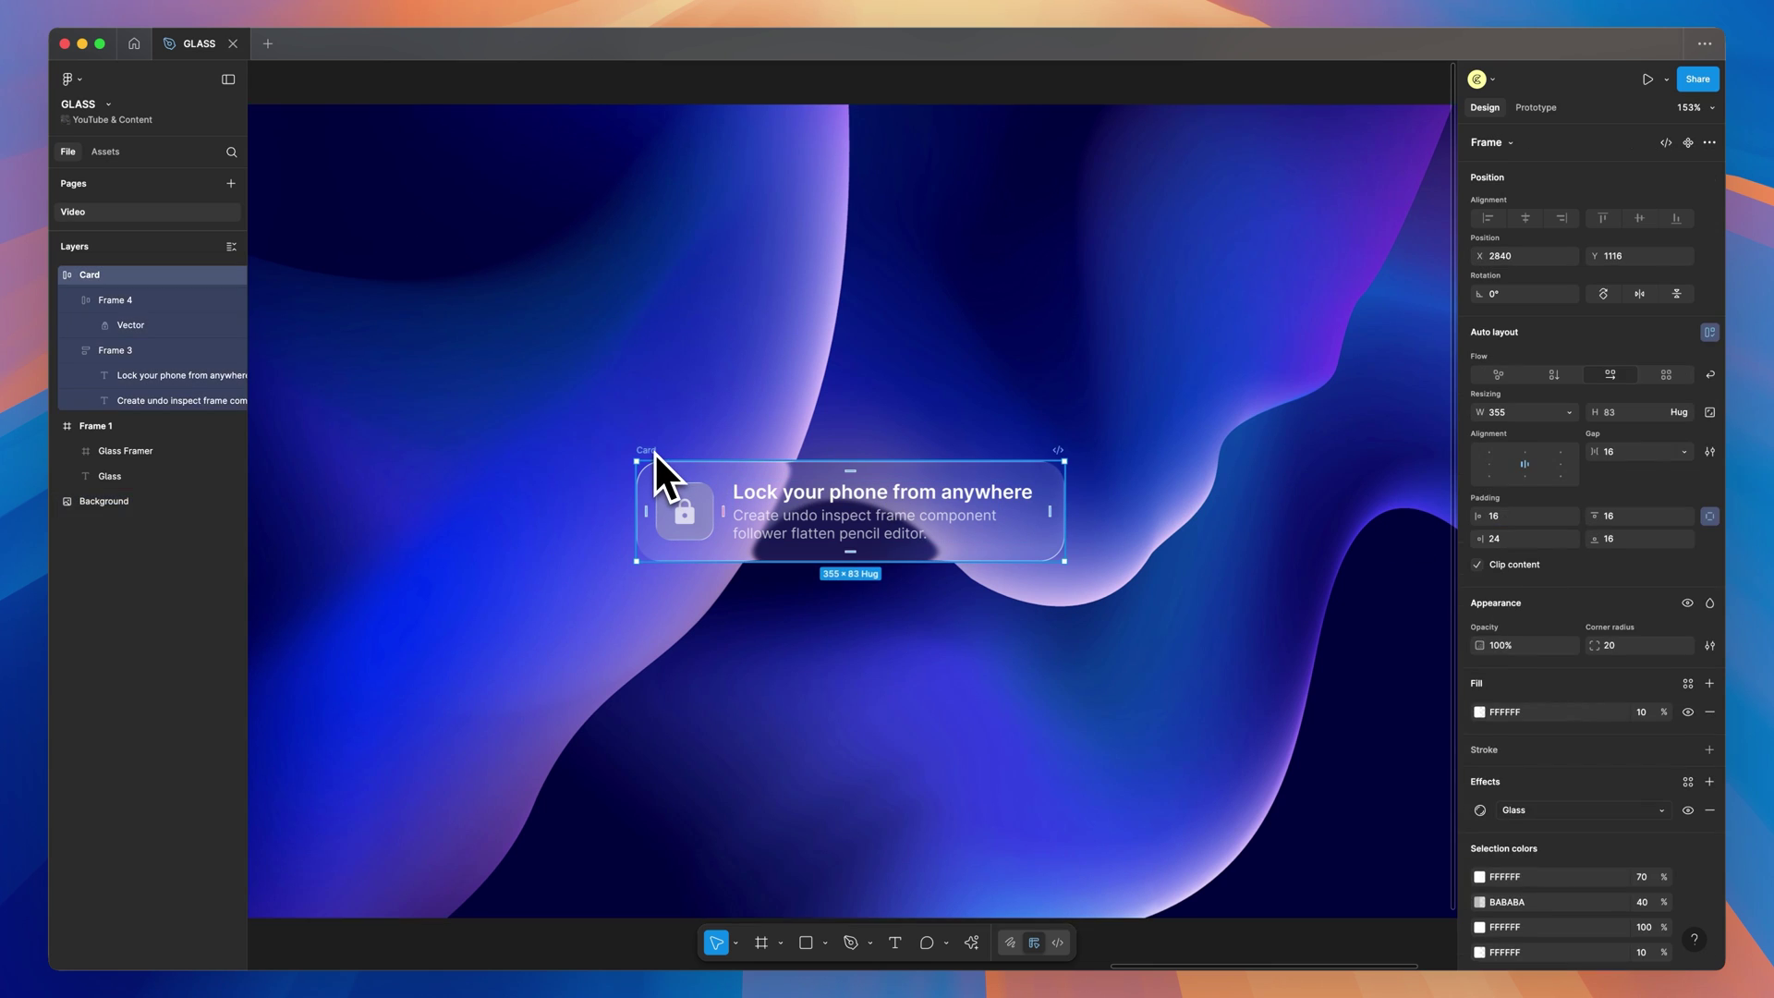
pyautogui.click(1481, 811)
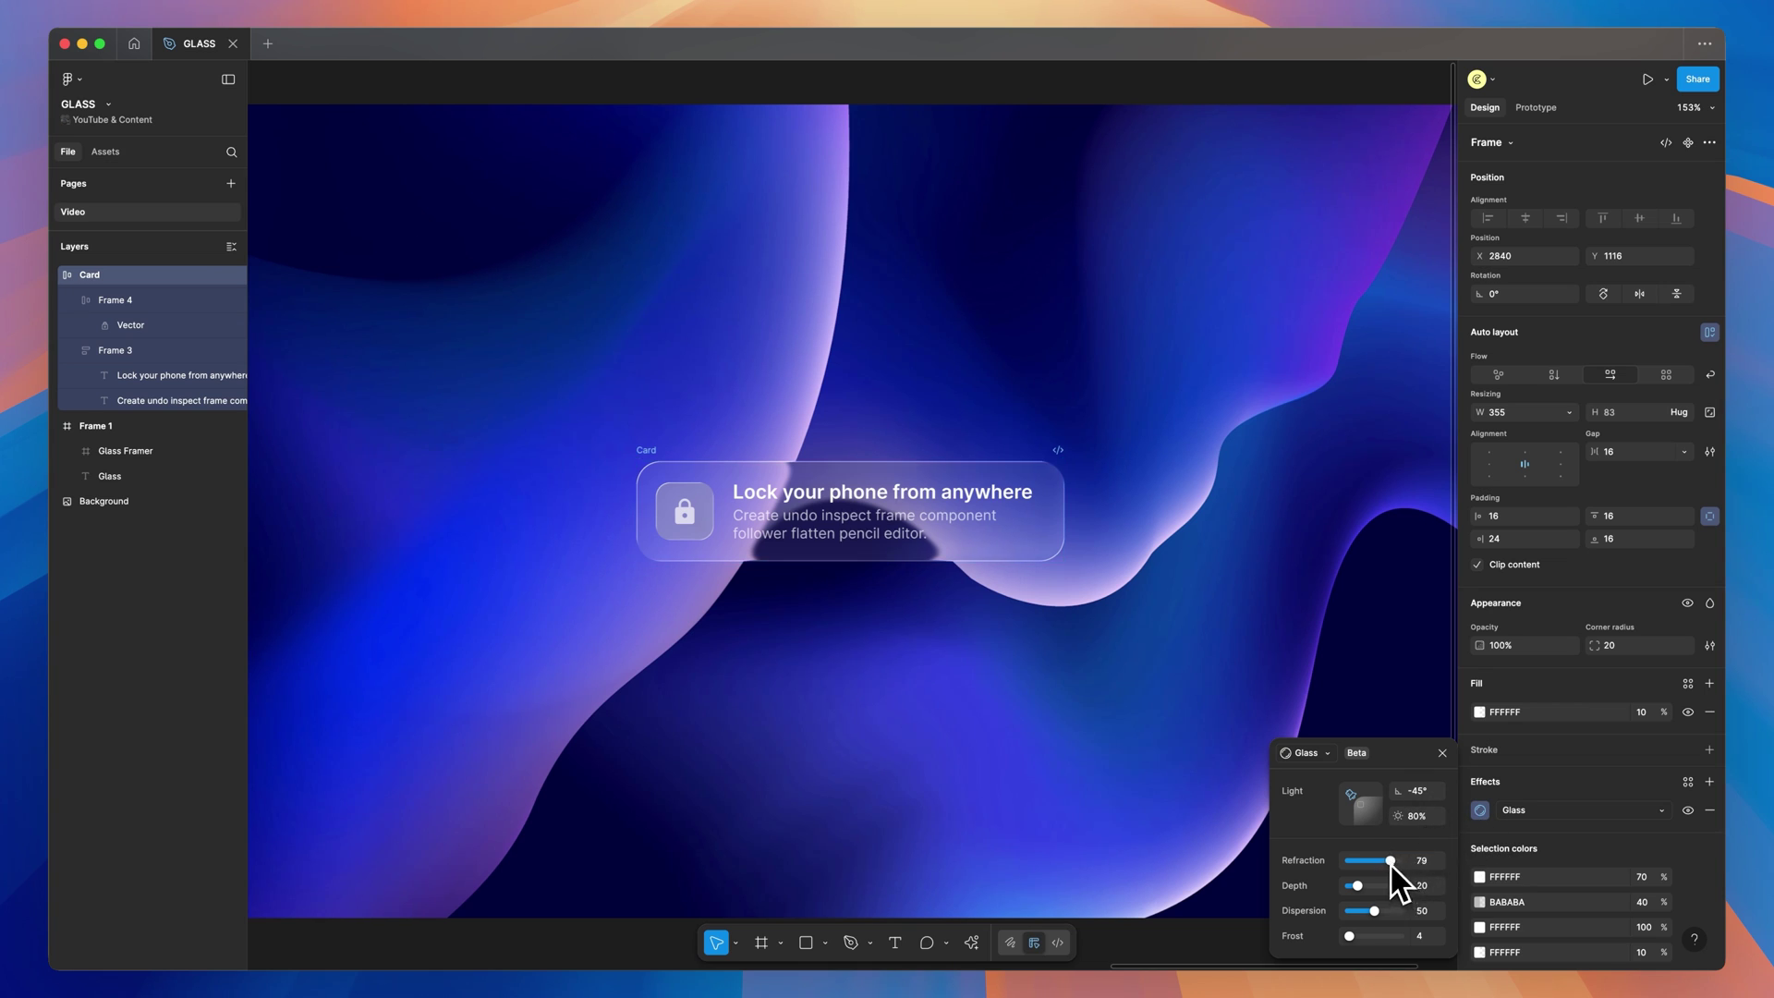
pyautogui.moveTo(1391, 862)
pyautogui.mouseDown()
pyautogui.moveTo(1332, 863)
pyautogui.moveTo(1363, 865)
pyautogui.mouseUp()
pyautogui.click(1360, 863)
pyautogui.moveTo(1358, 886)
pyautogui.mouseDown()
pyautogui.moveTo(1385, 889)
pyautogui.moveTo(1358, 887)
pyautogui.mouseUp()
pyautogui.write('8')
pyautogui.moveTo(1361, 915); pyautogui.dragTo(1372, 917)
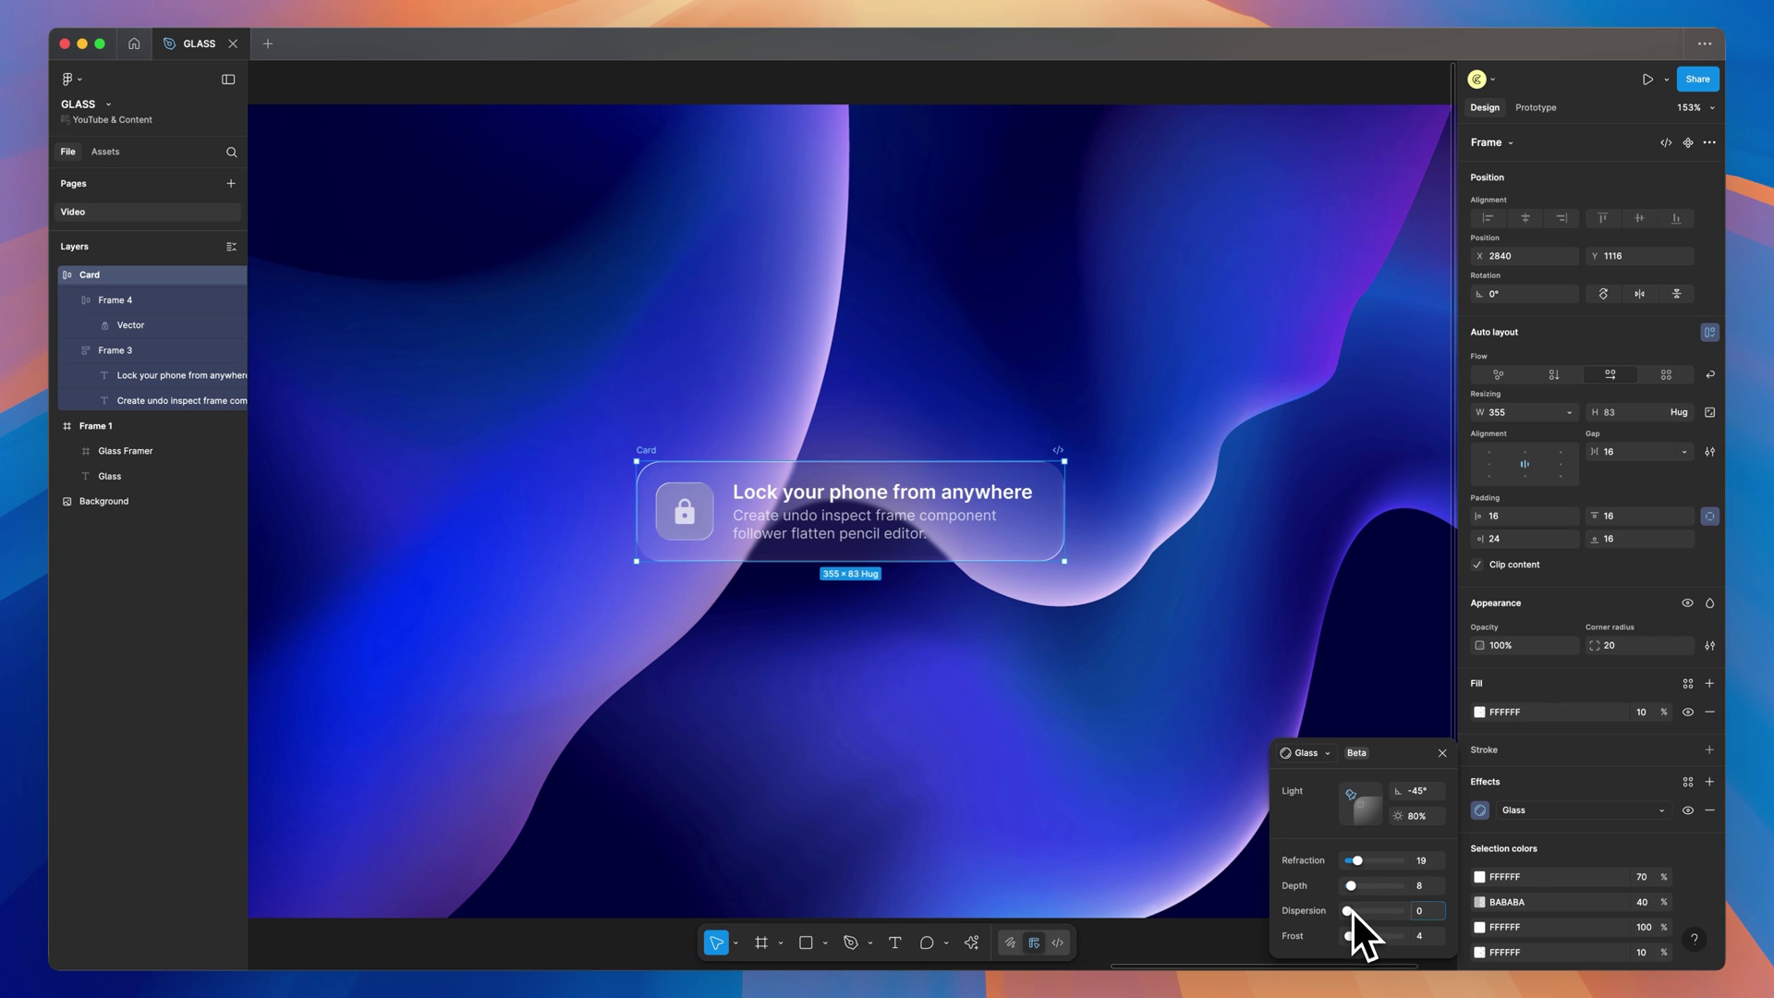
pyautogui.moveTo(1350, 936)
pyautogui.mouseDown()
pyautogui.moveTo(1377, 938)
pyautogui.moveTo(1362, 939)
pyautogui.mouseUp()
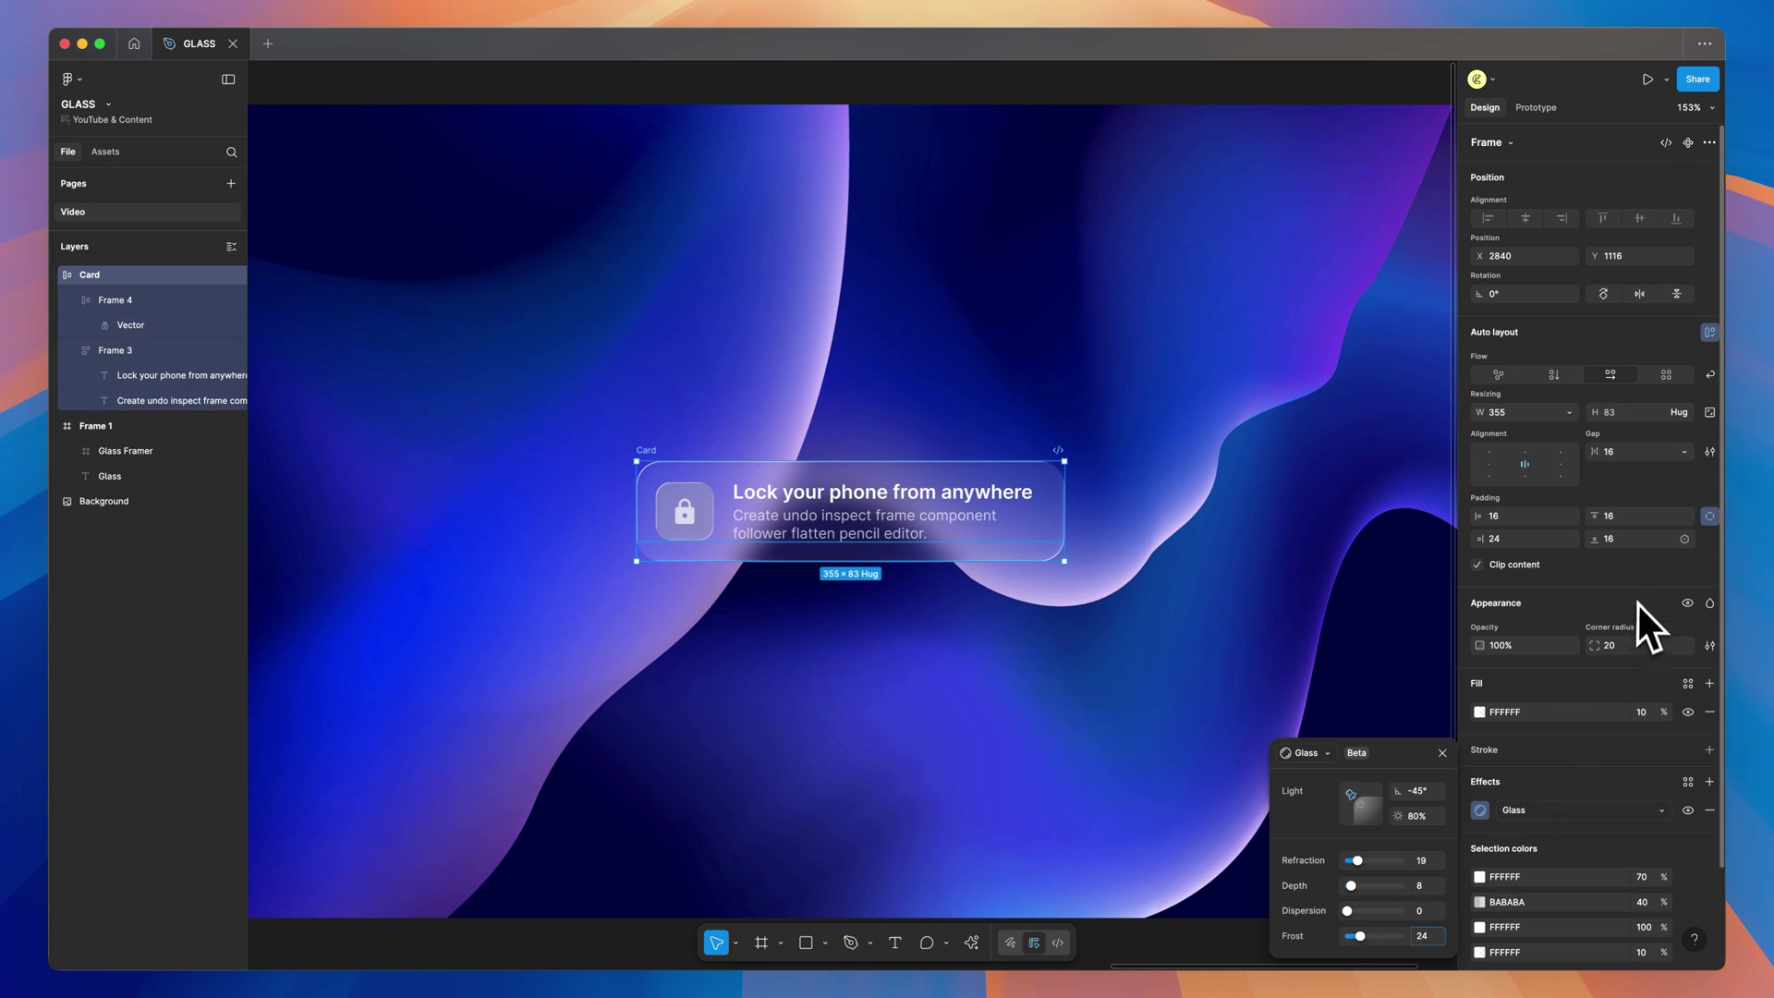
# Try a 20% fill opacity on the Card, then revert it to 10%
pyautogui.click(1646, 718)
pyautogui.write('20')
pyautogui.press('Return')
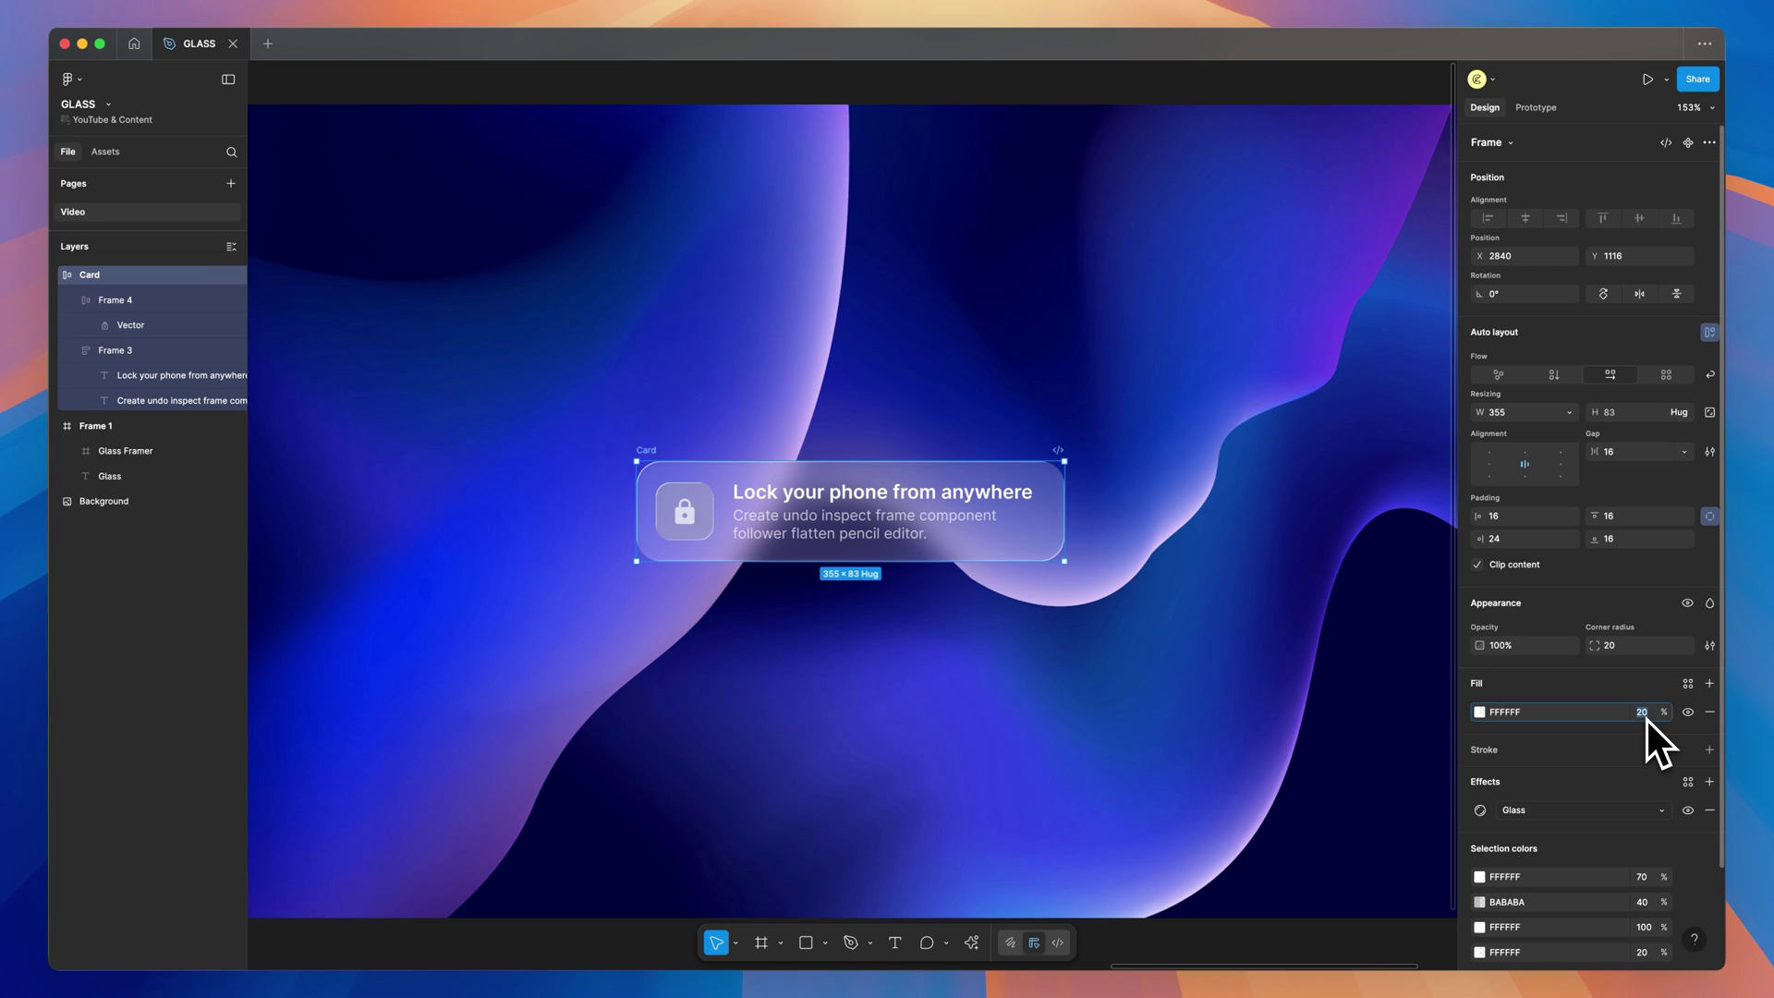
pyautogui.press('super+z')
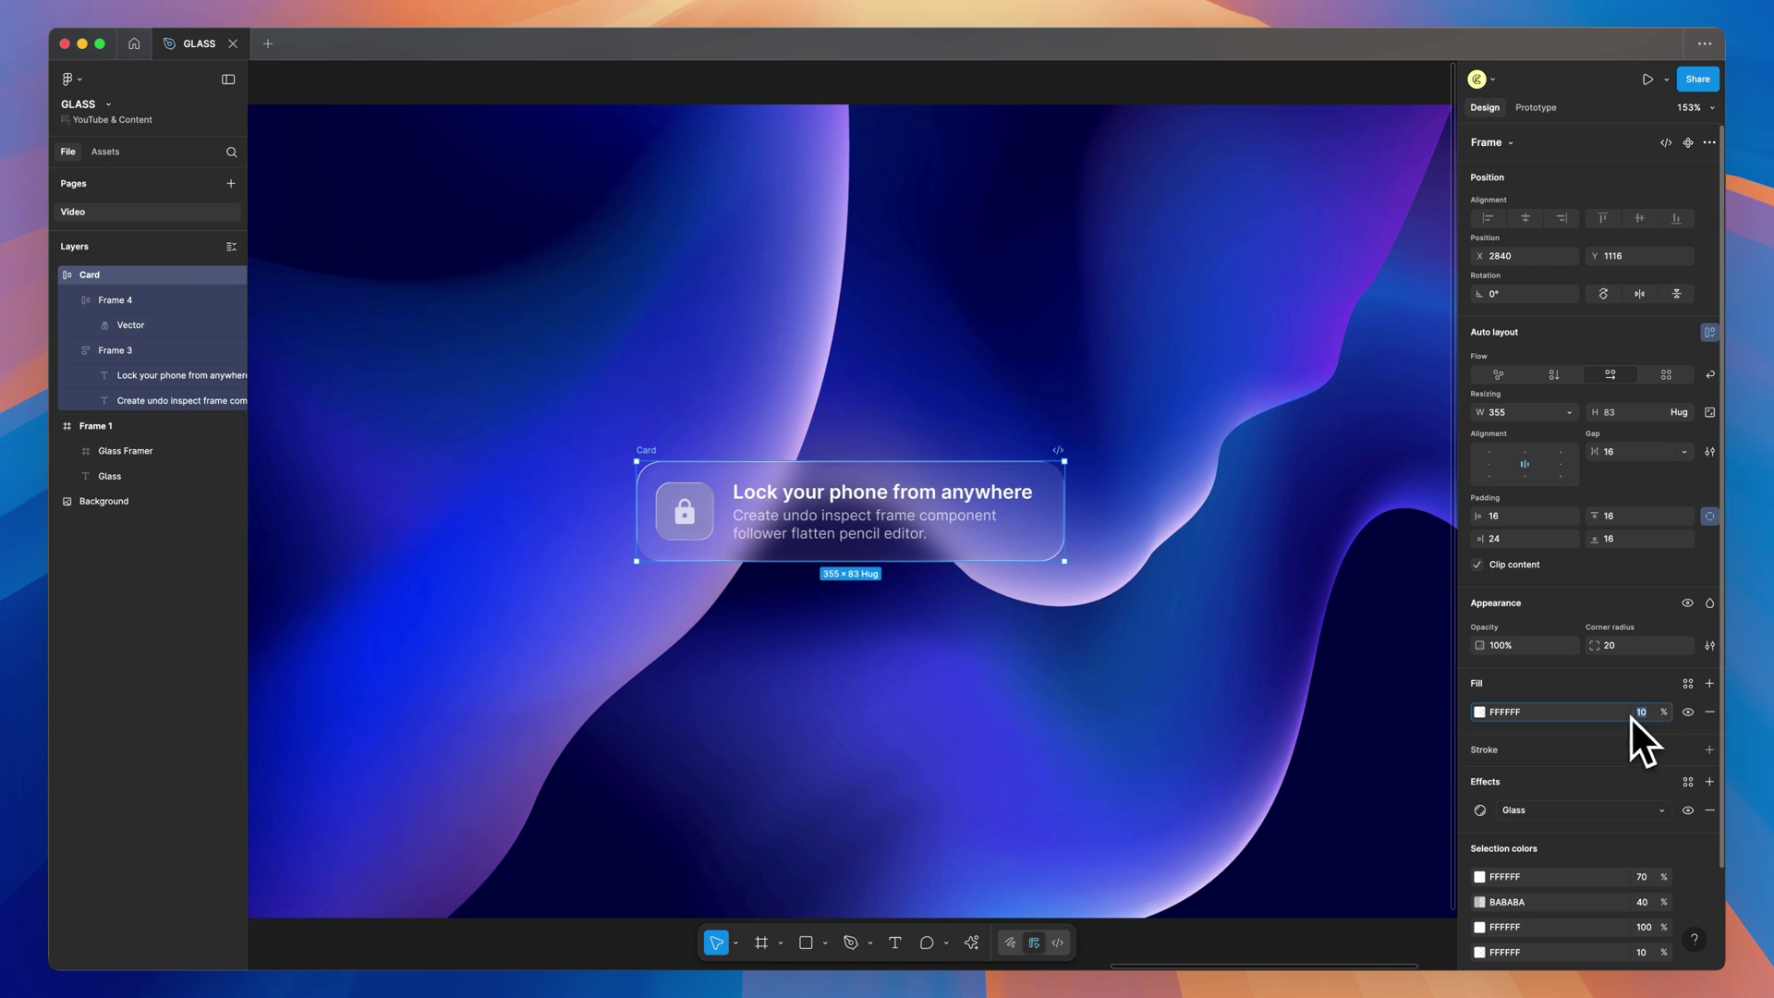
# Set the lock tile's Glass to refraction 0, depth 1, dispersion 0, frost 0 and lower its light
pyautogui.click(702, 501)
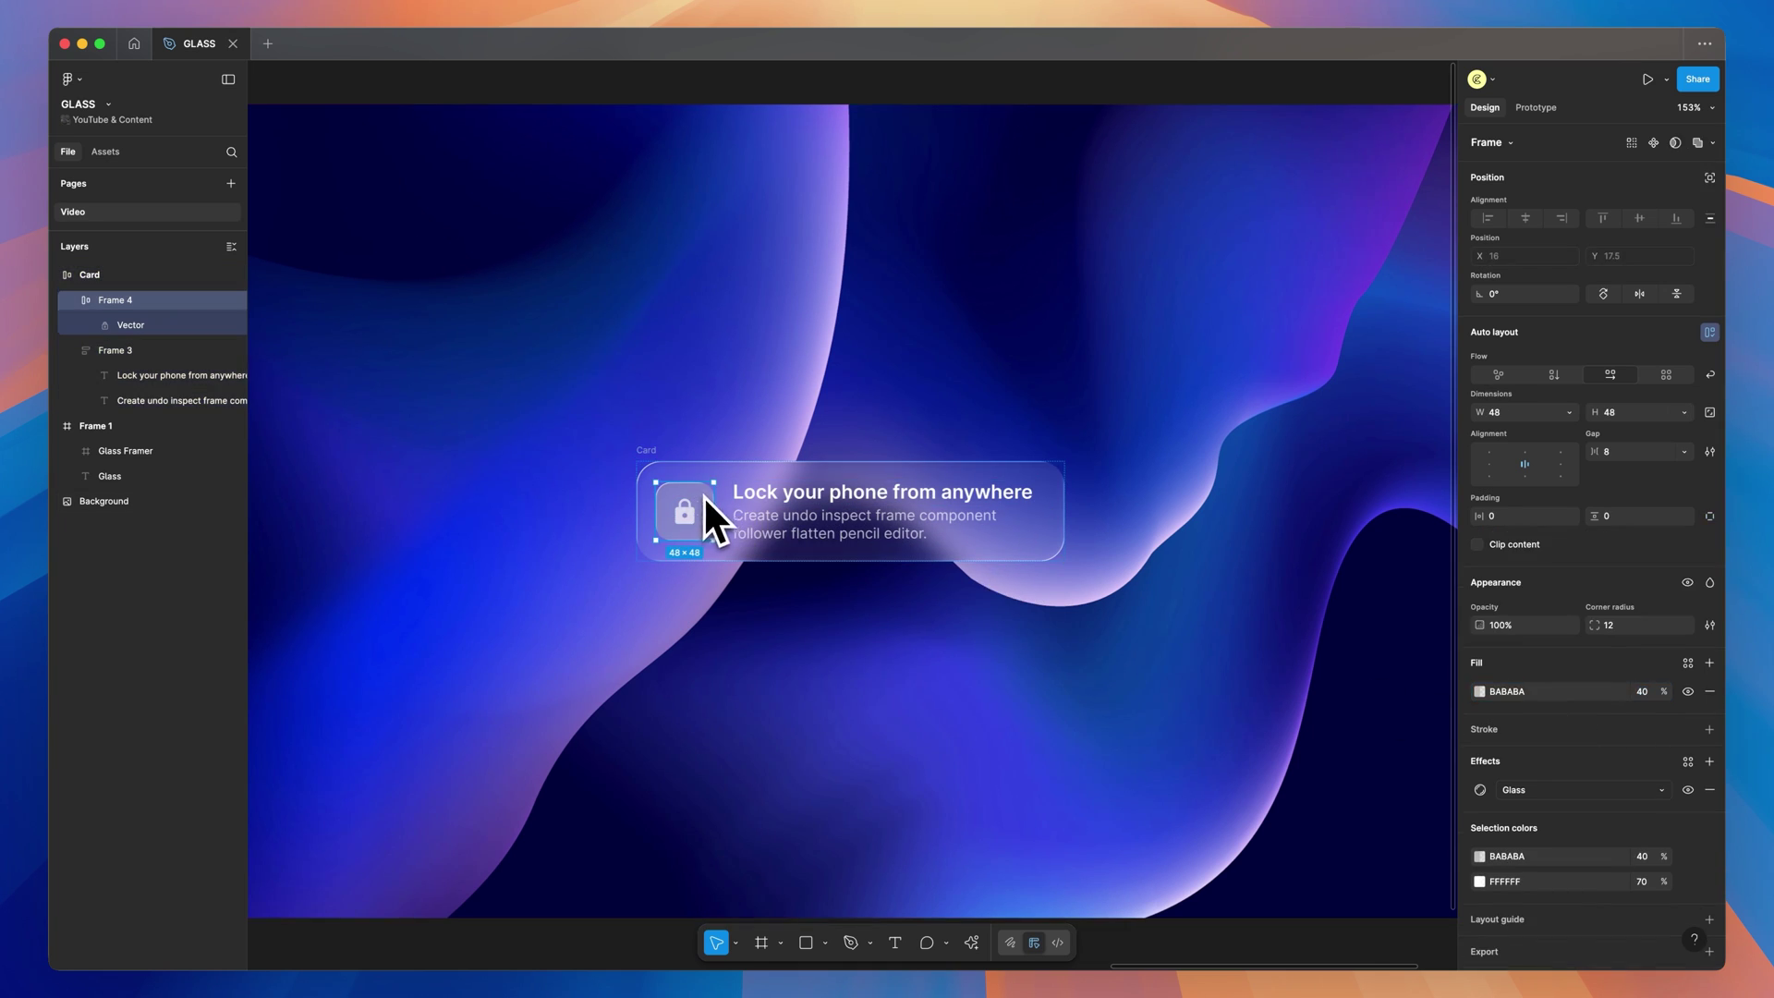
pyautogui.click(1481, 790)
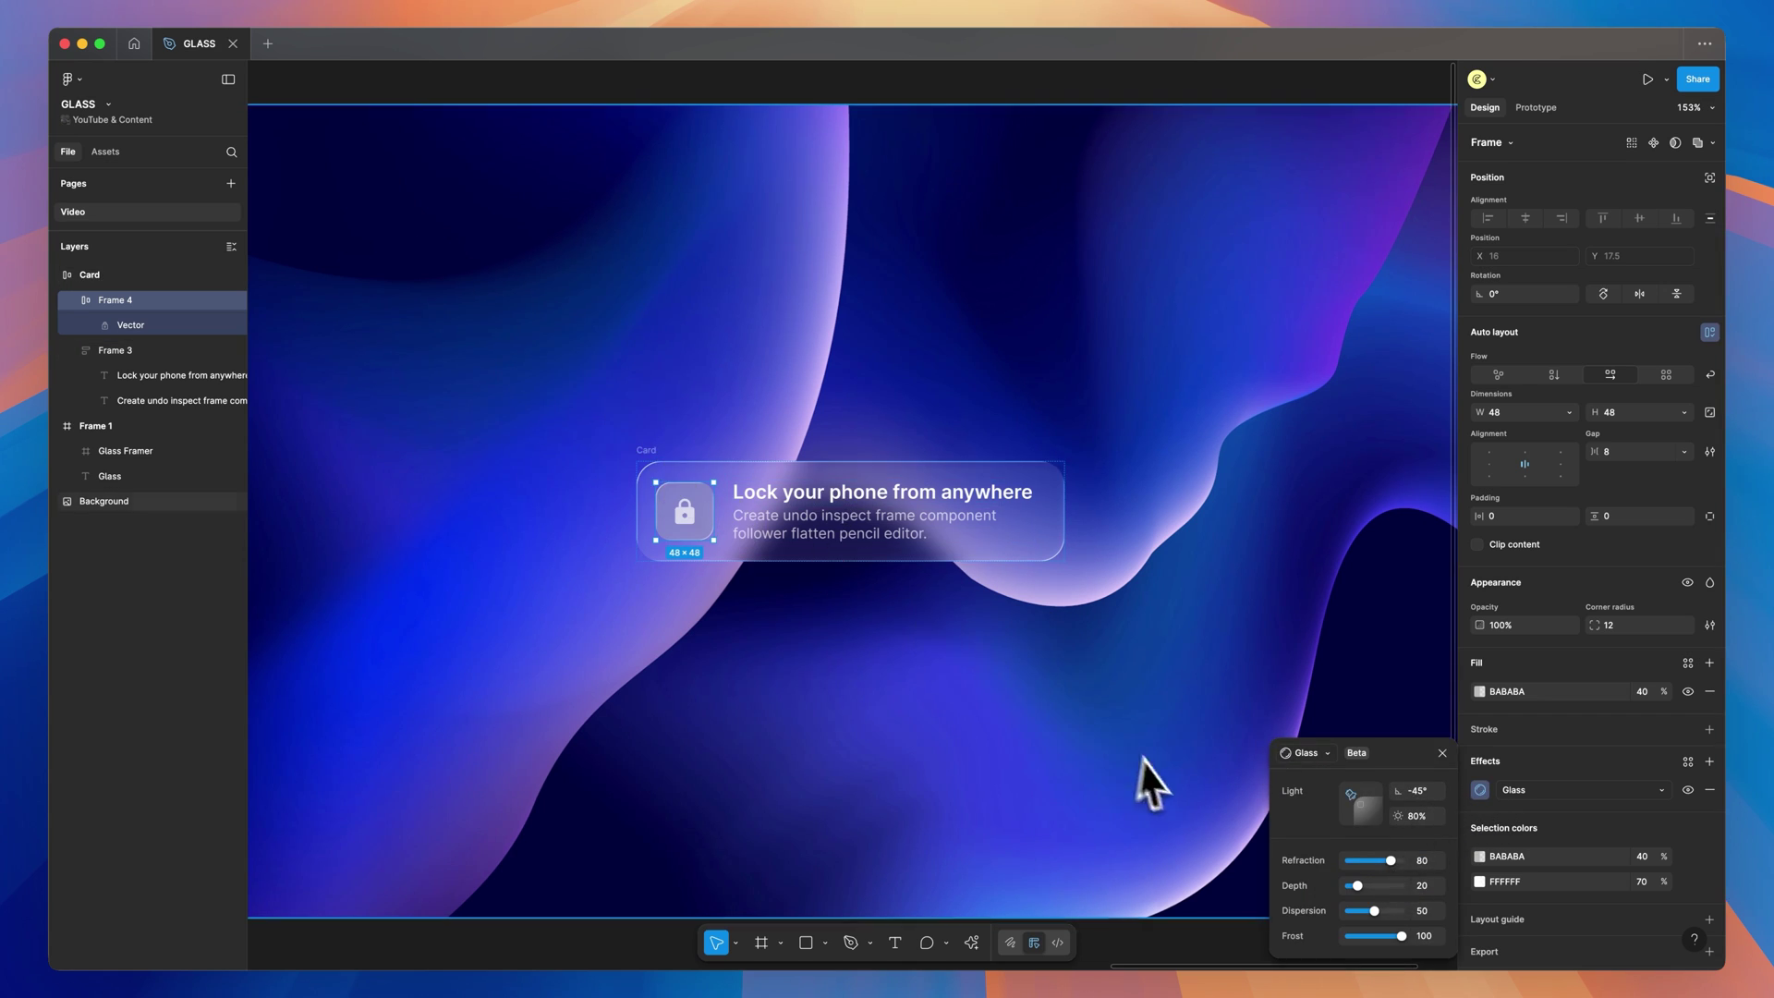
pyautogui.moveTo(1389, 861); pyautogui.dragTo(1267, 850)
pyautogui.click(1346, 887)
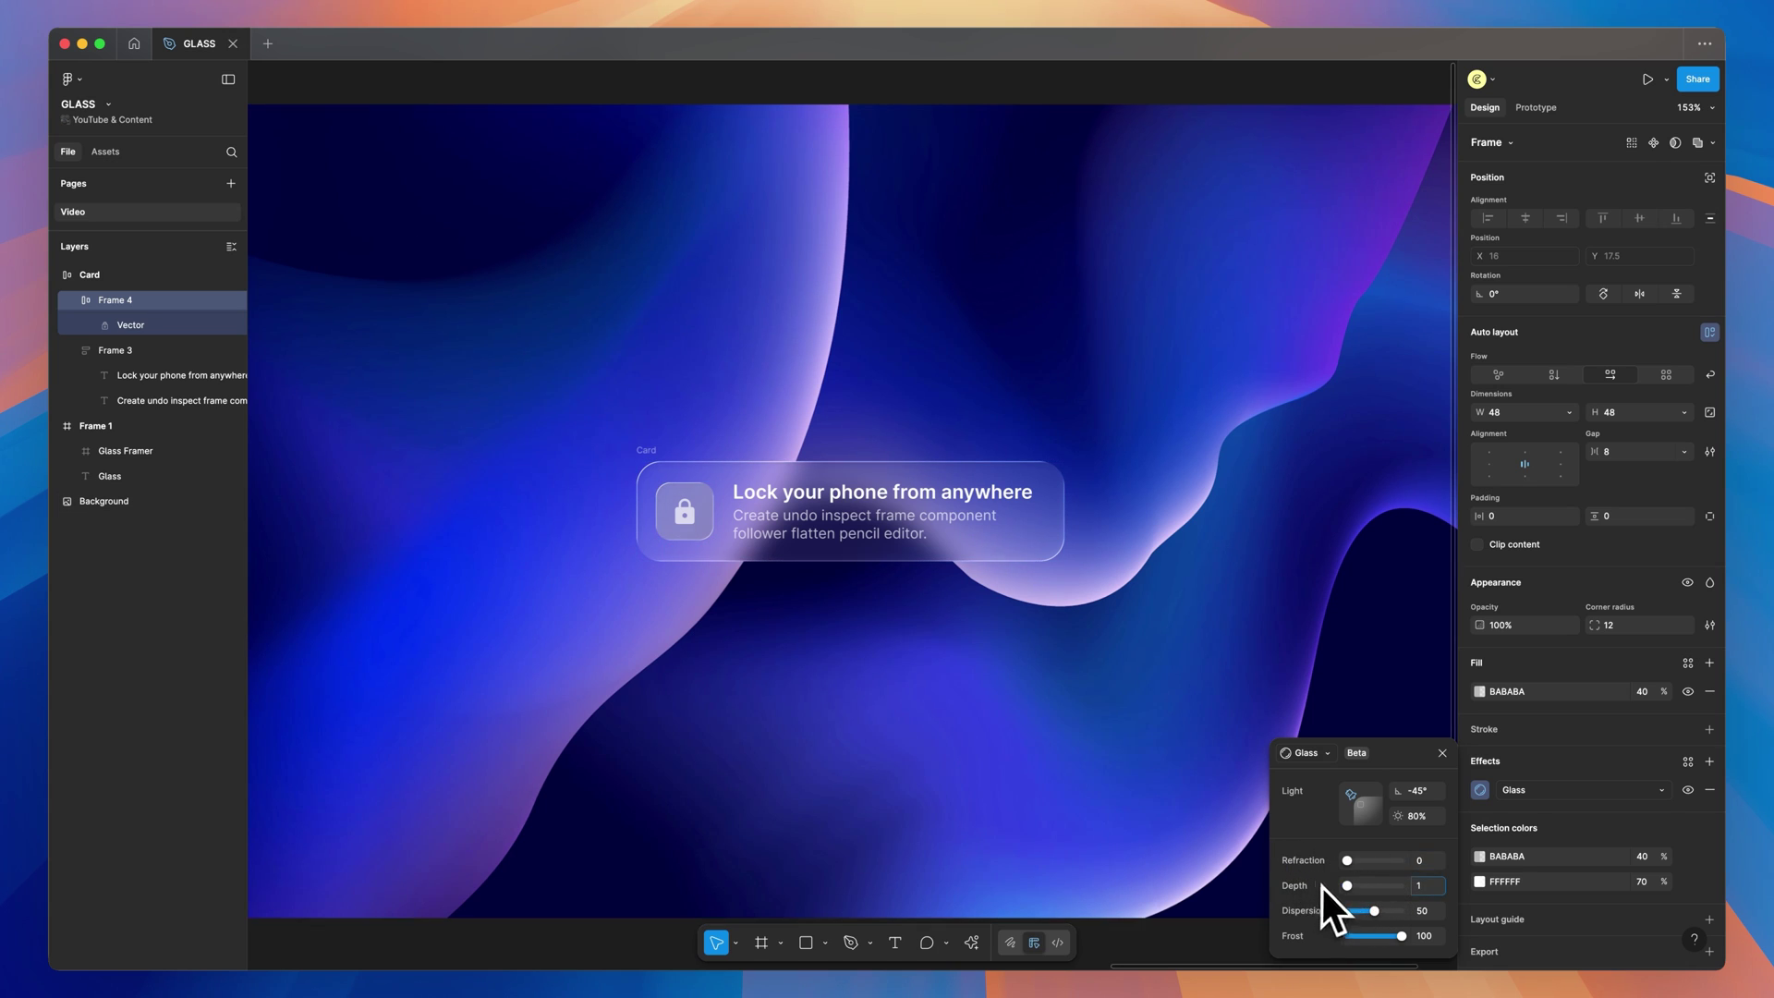
pyautogui.moveTo(1374, 910); pyautogui.dragTo(1266, 889)
pyautogui.moveTo(1346, 935)
pyautogui.mouseDown()
pyautogui.moveTo(1417, 935)
pyautogui.moveTo(1355, 937)
pyautogui.mouseUp()
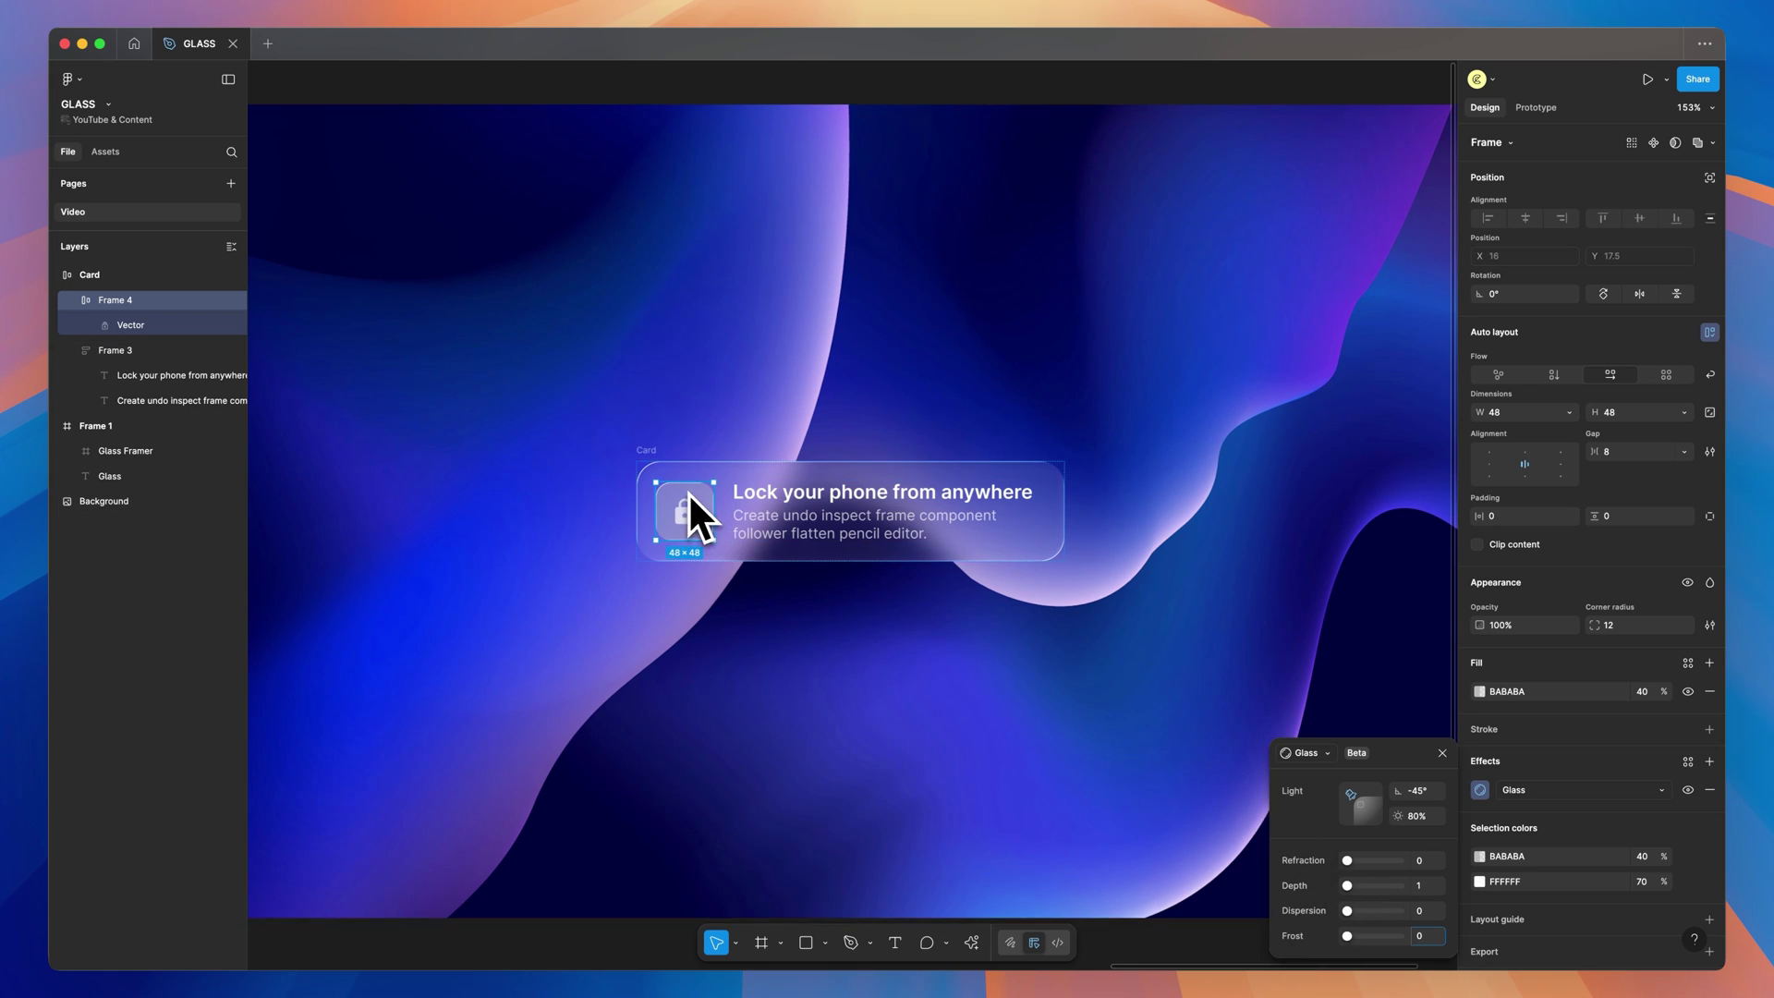
pyautogui.click(1406, 822)
pyautogui.moveTo(1397, 817); pyautogui.dragTo(1307, 816)
# Lower the Card's Glass light intensity to 25%
pyautogui.click(652, 448)
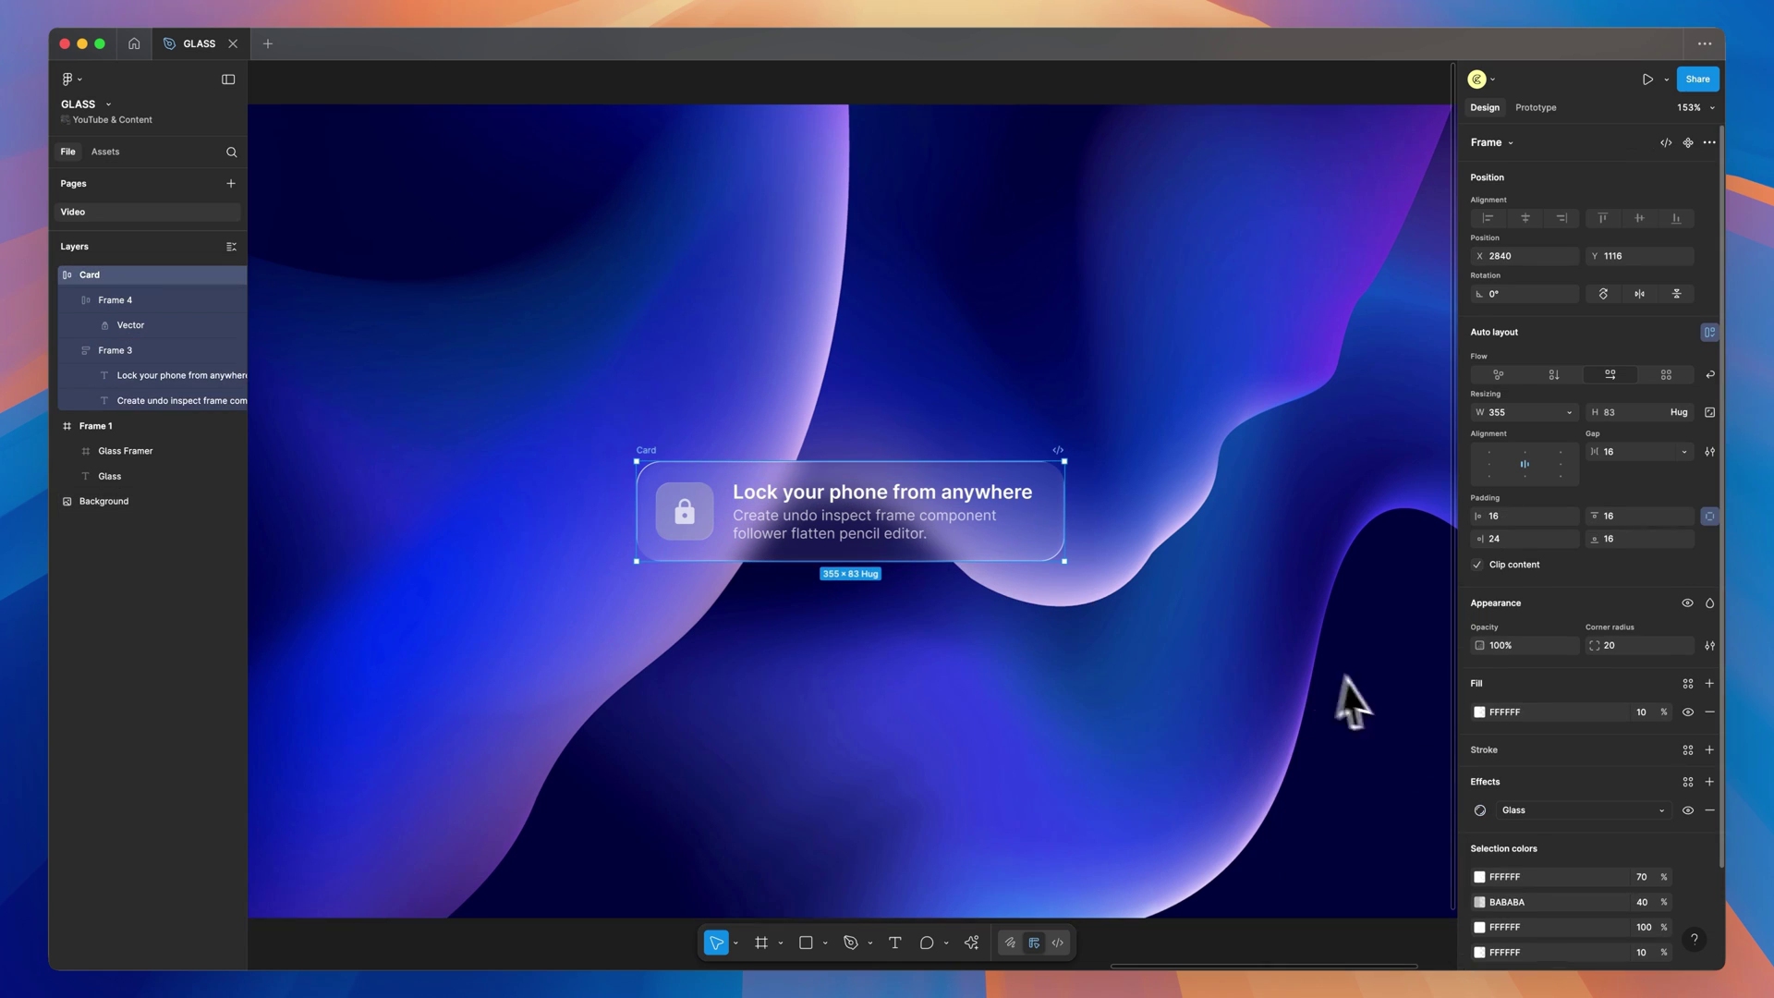
pyautogui.click(1481, 810)
pyautogui.moveTo(1404, 824); pyautogui.dragTo(1308, 809)
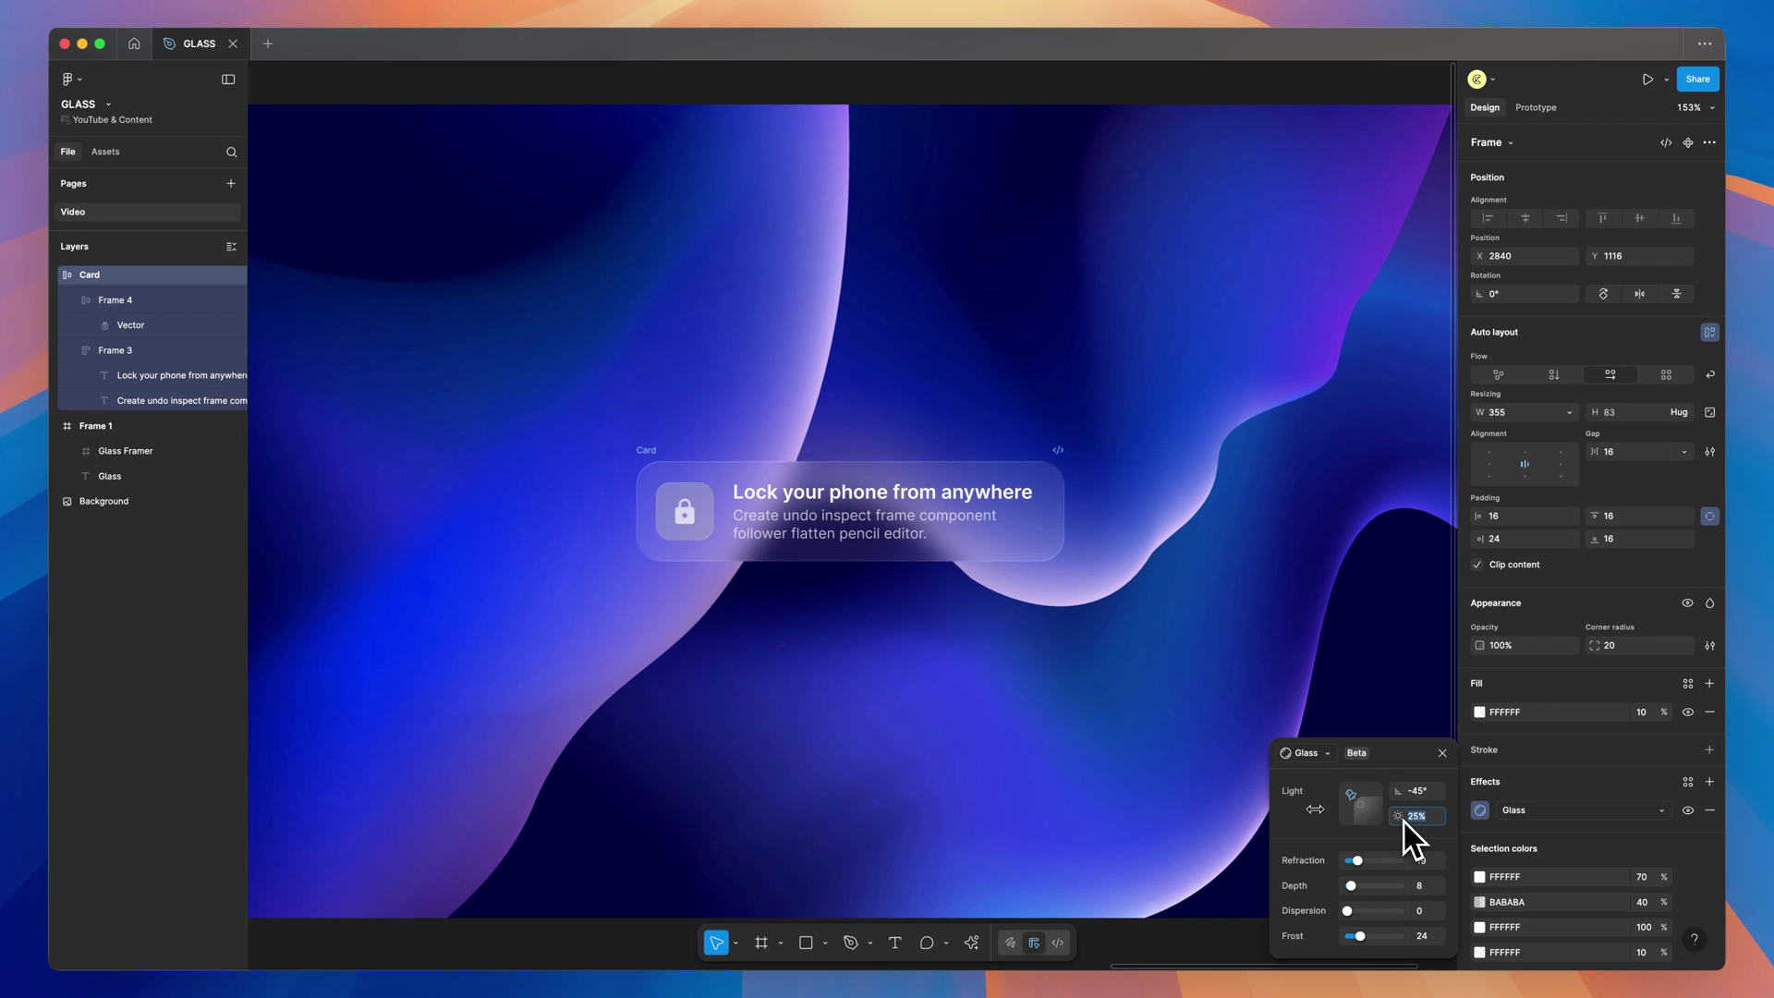
pyautogui.click(1339, 602)
pyautogui.hotkey('shift', '2')
# Deselect everything and recentre the wallpaper and card in view
pyautogui.click(1410, 525)
pyautogui.scroll(-2, 1408, 499)
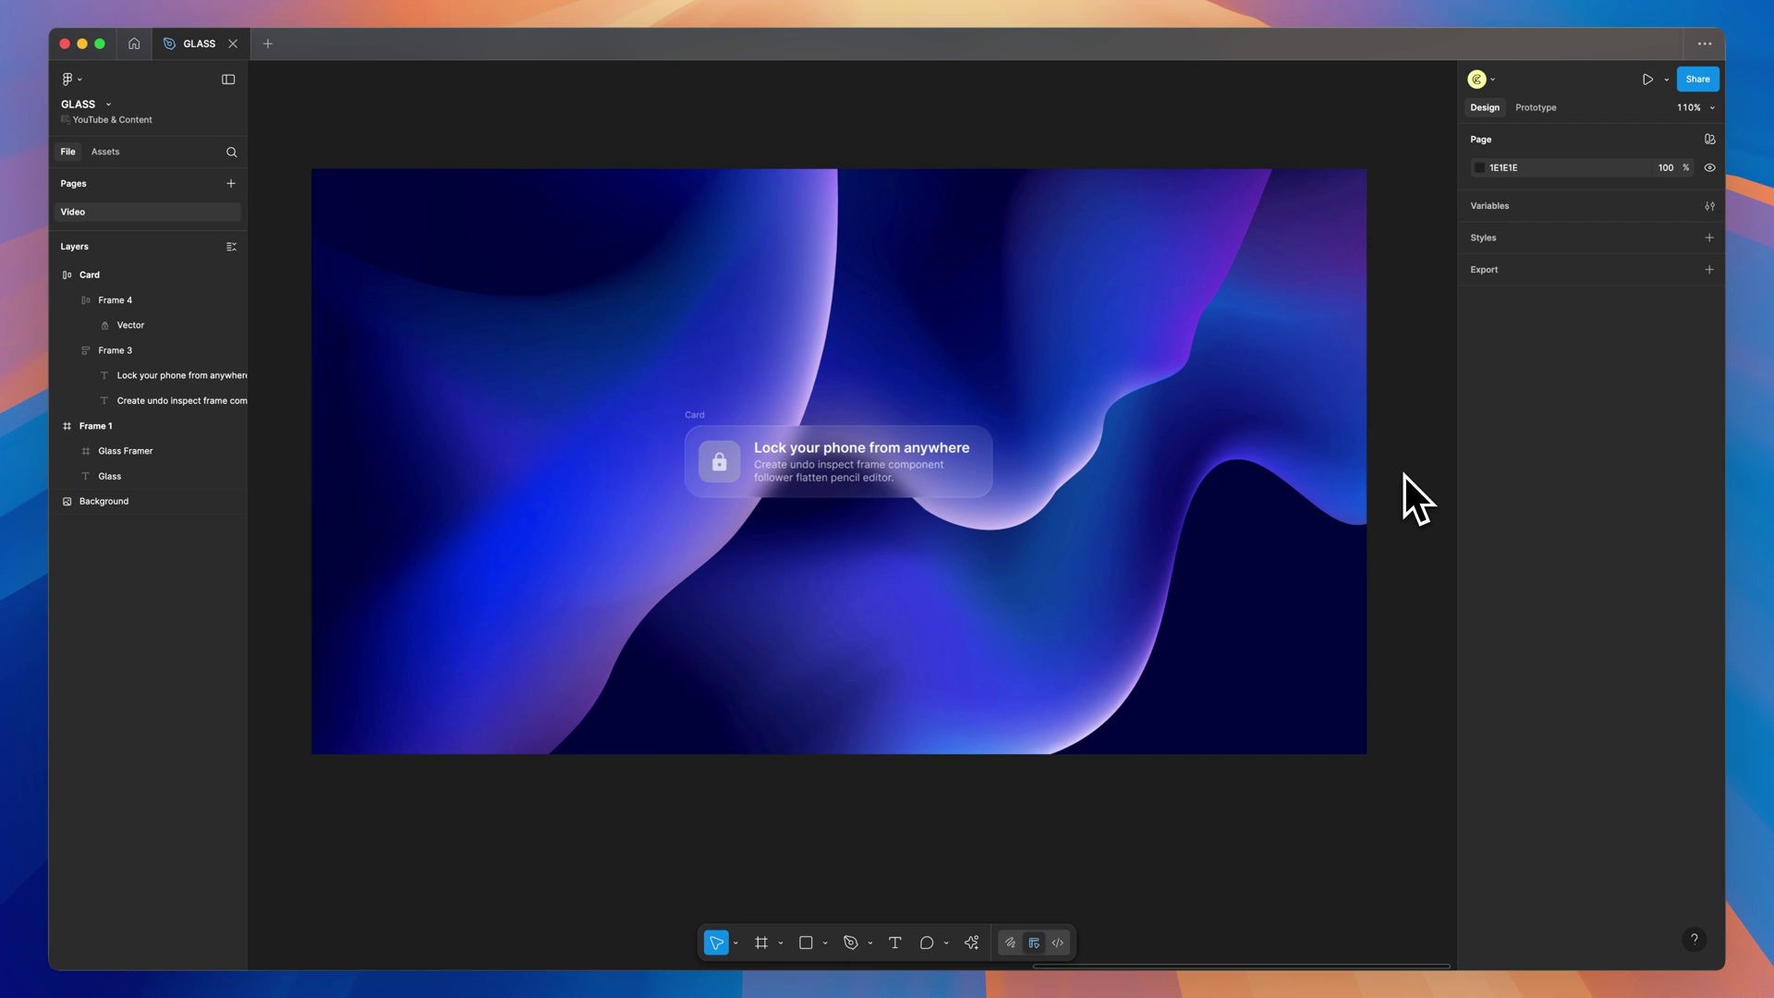
pyautogui.moveTo(691, 418); pyautogui.dragTo(369, 214)
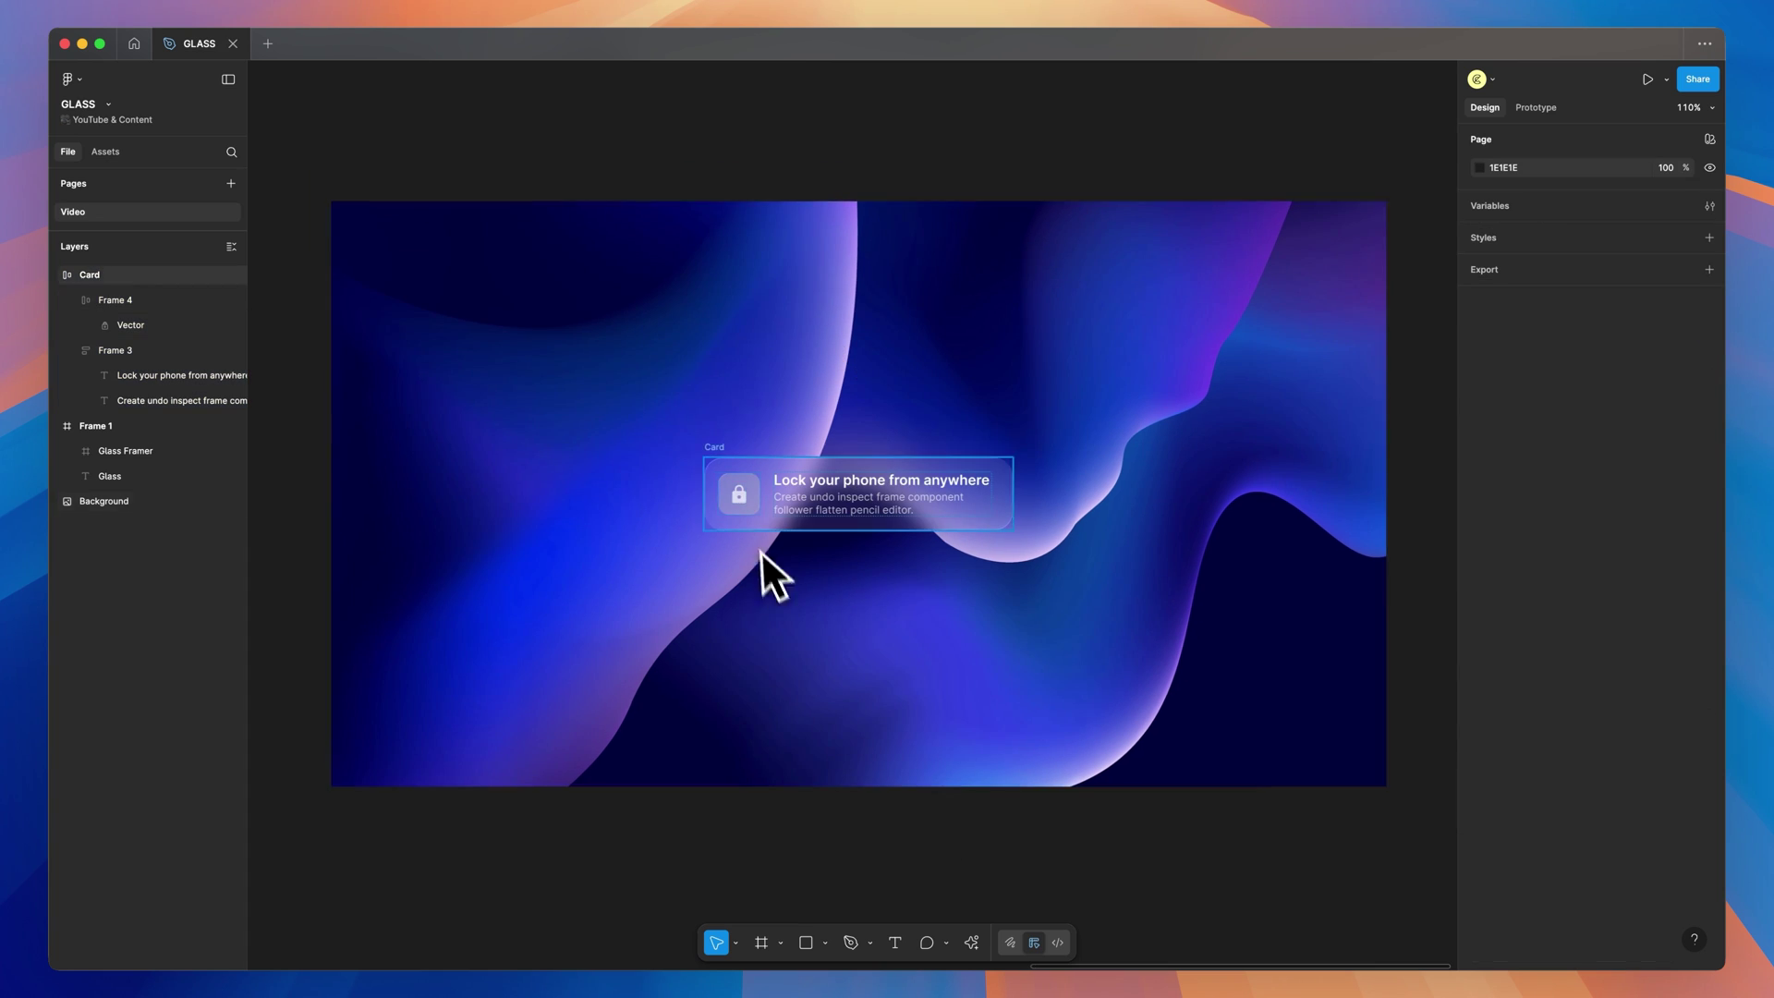
# Add a drop shadow to Card (Y 4, blur 4, black at 25%) and deselect to preview it
pyautogui.click(719, 453)
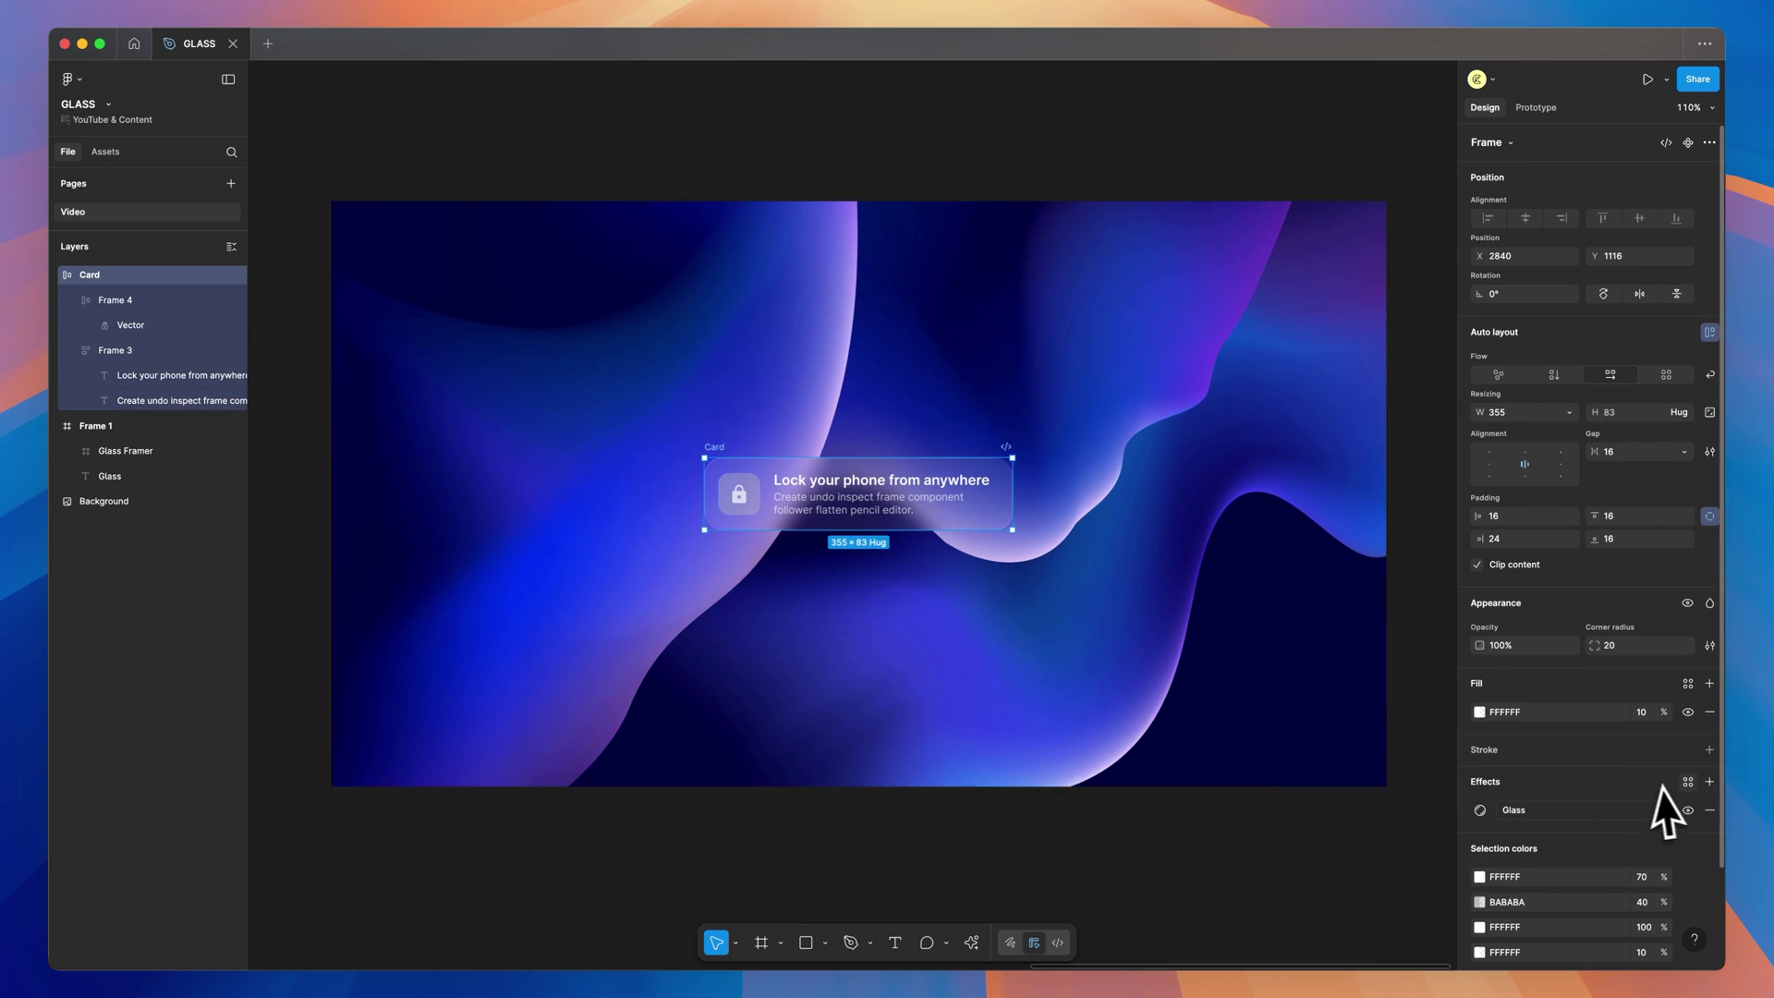
pyautogui.click(1709, 781)
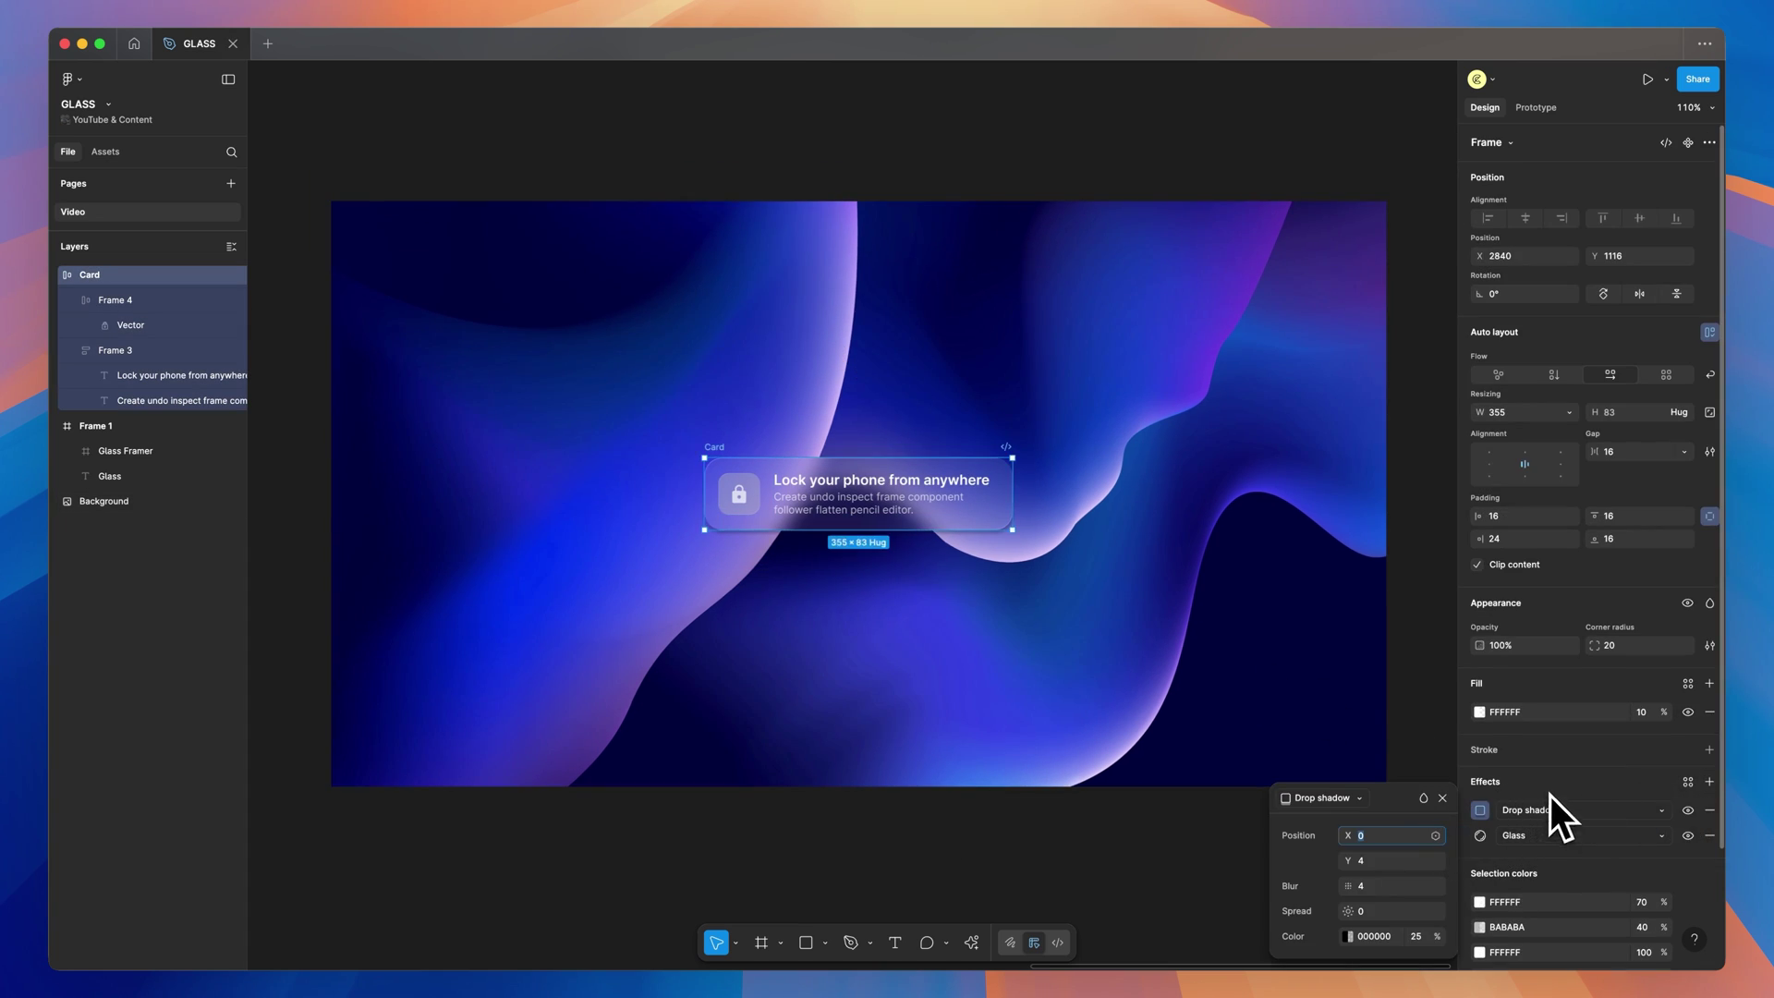
pyautogui.press('Escape')
pyautogui.click(877, 819)
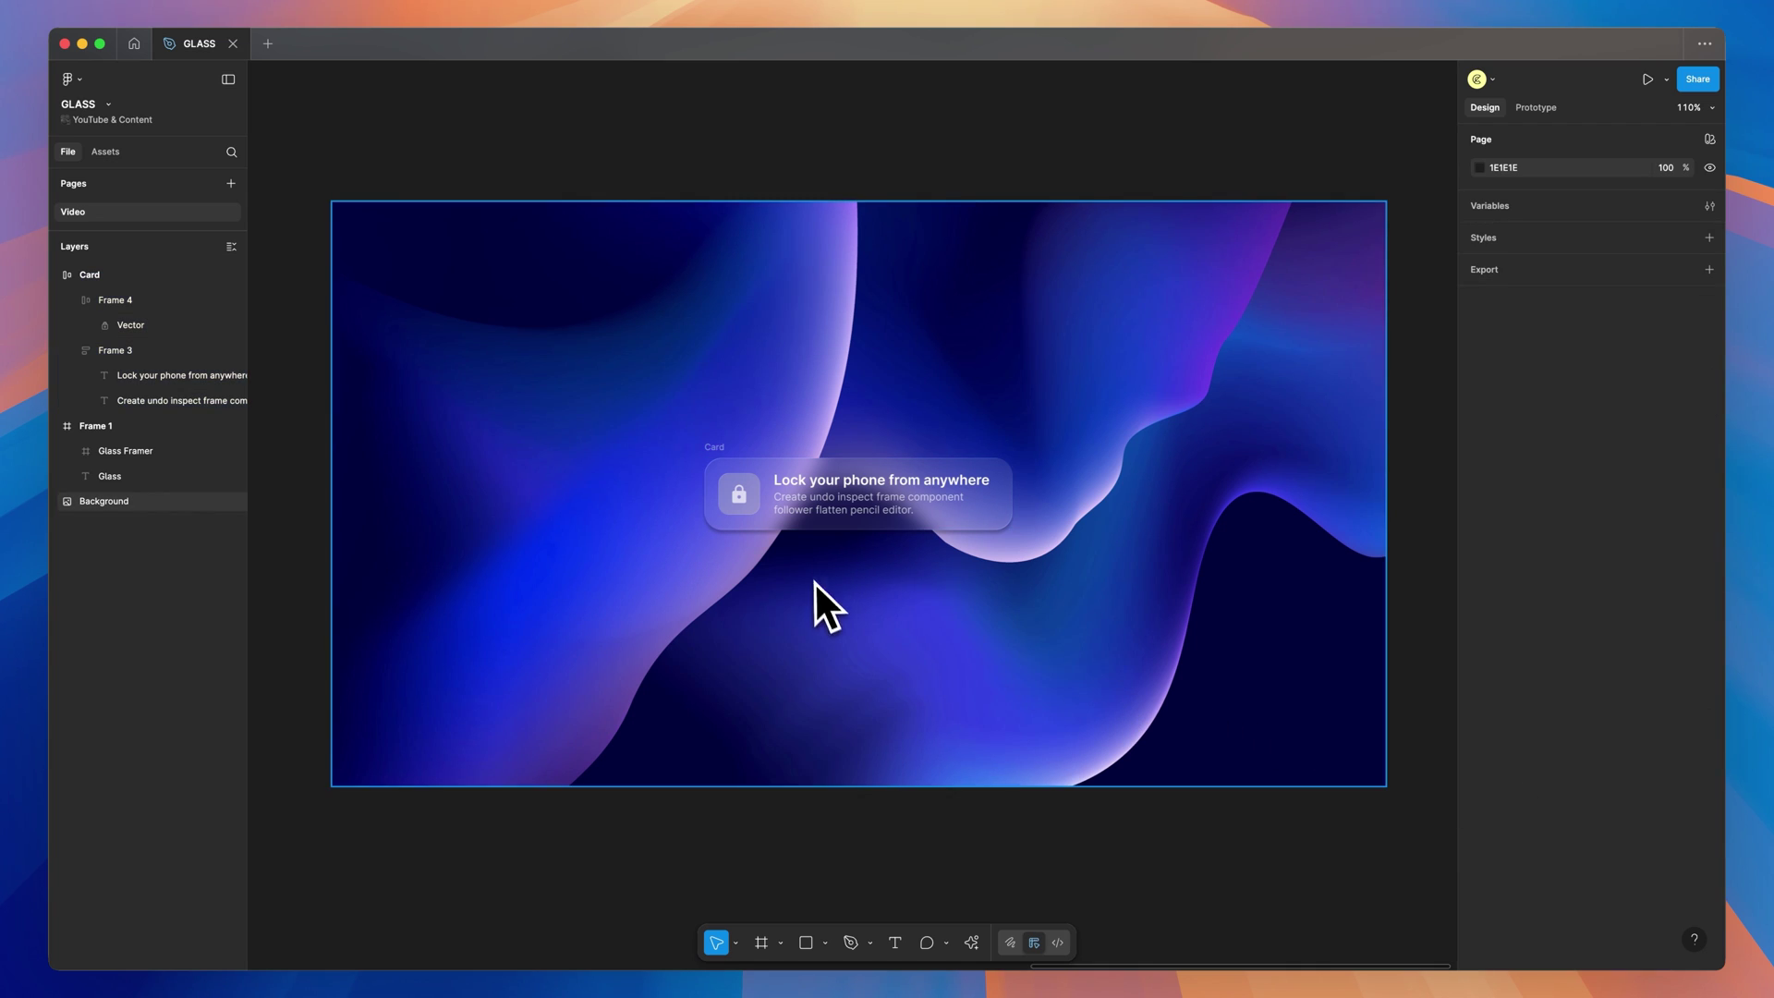